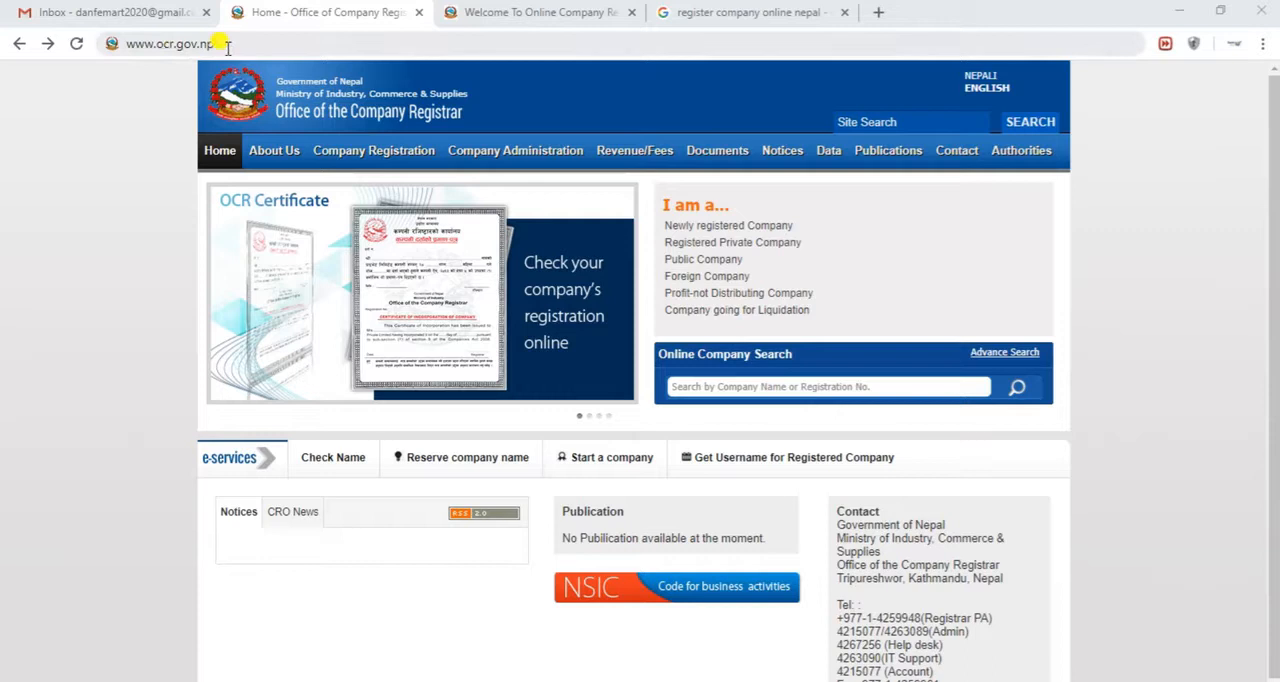
left_click(150, 44)
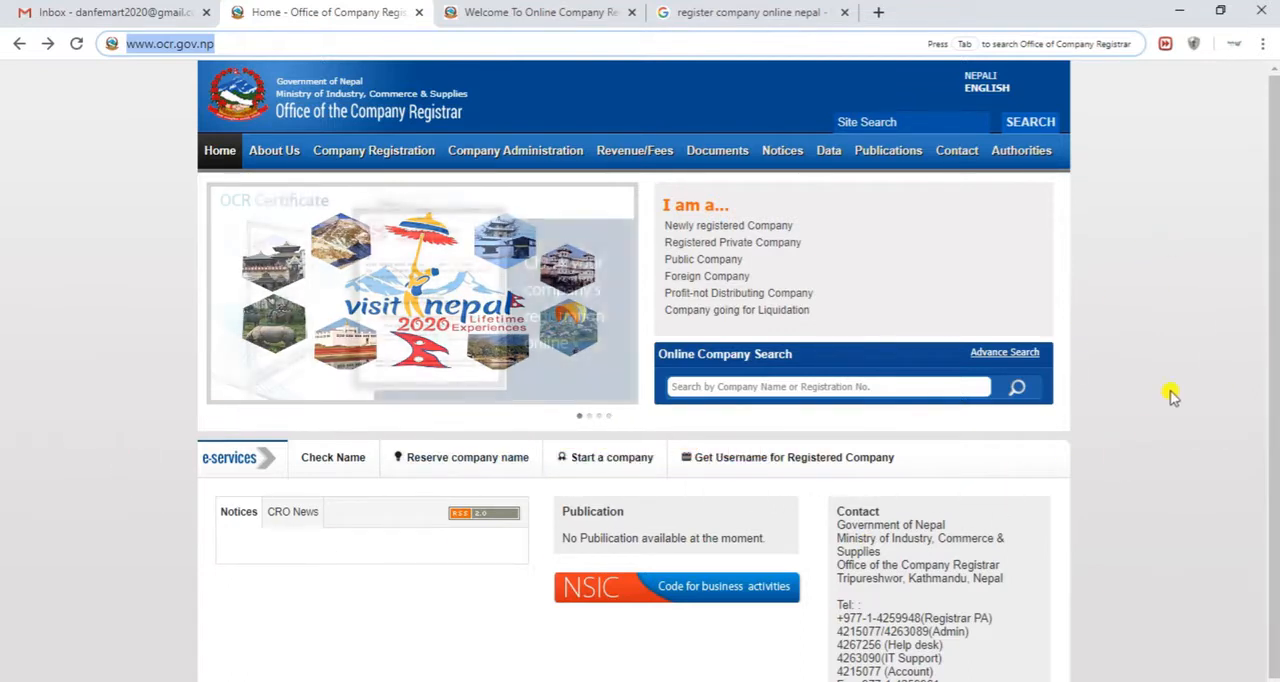
left_click(752, 13)
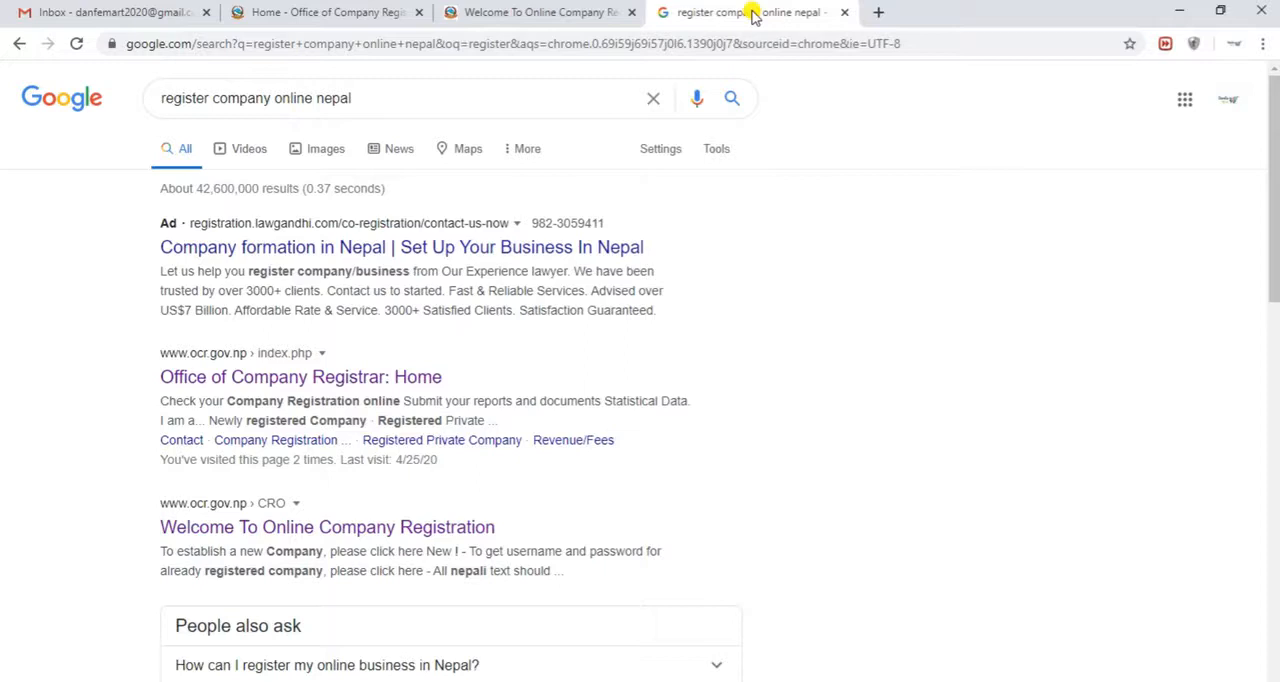
left_click_drag(378, 98, 152, 108)
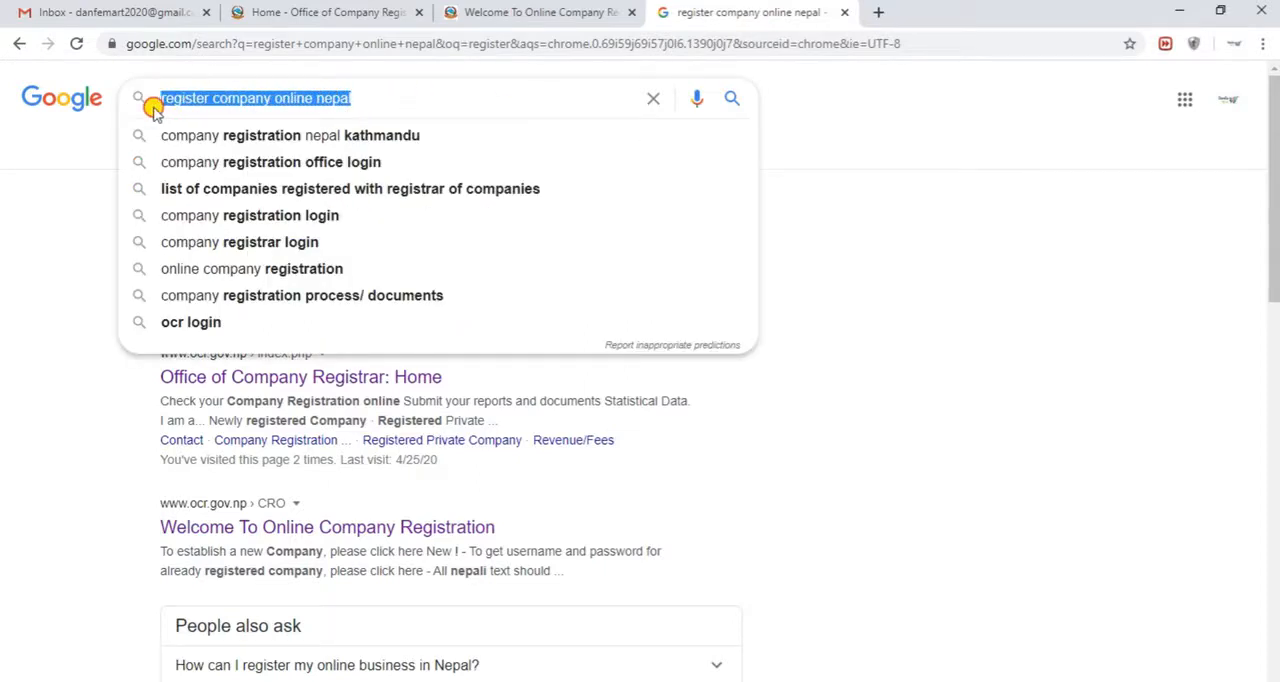
left_click(74, 210)
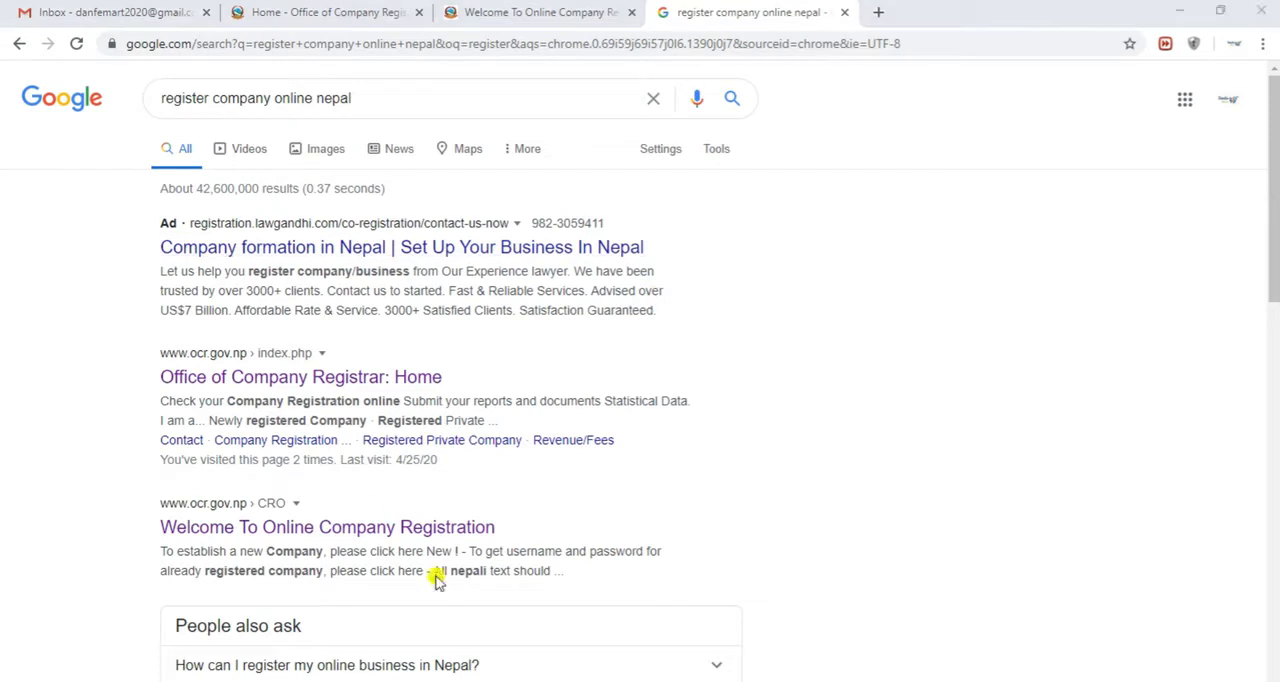
mouse_move(117, 320)
left_mouse_down()
mouse_move(513, 466)
mouse_move(753, 486)
left_mouse_up()
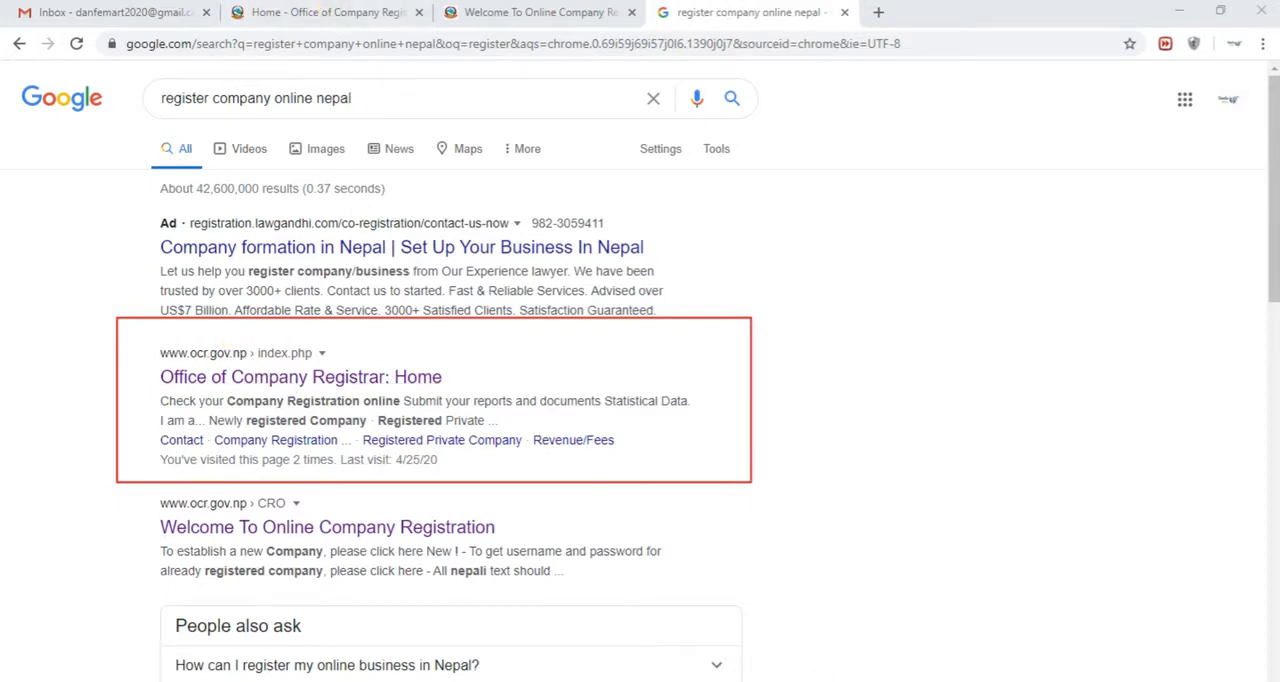
Open the new-user registration form for establishing a new company from the OCR e-Services page
left_click(322, 14)
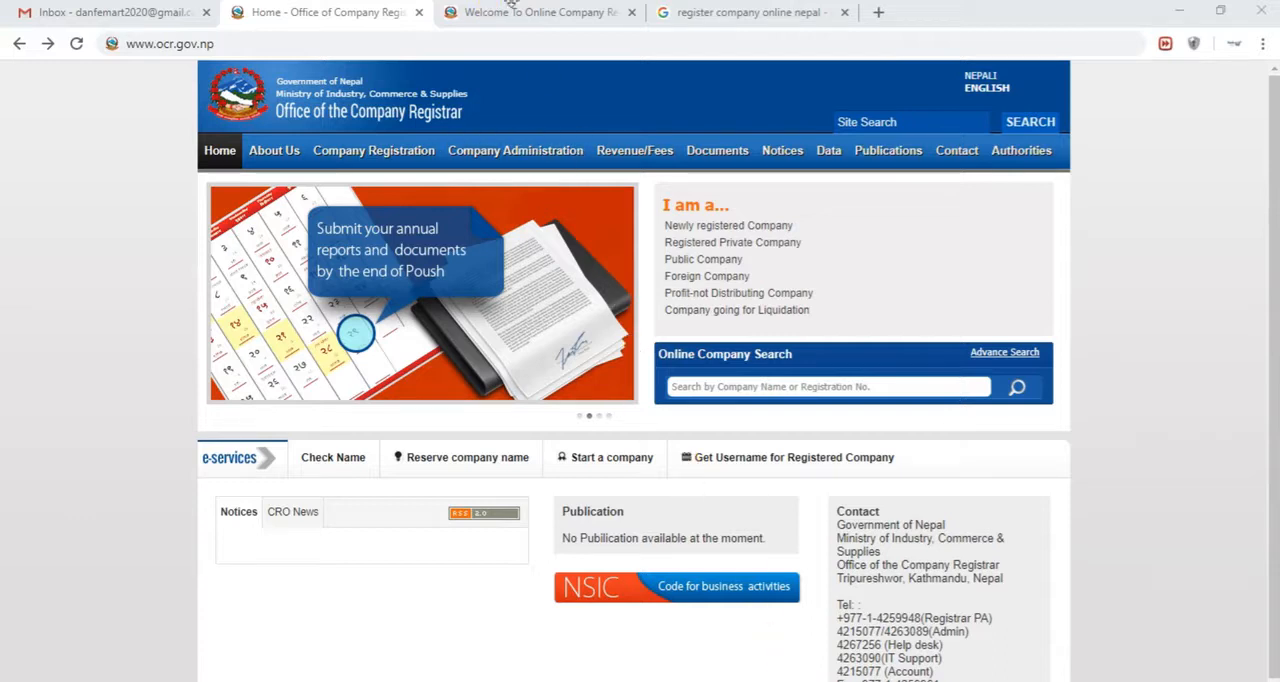
left_click(512, 16)
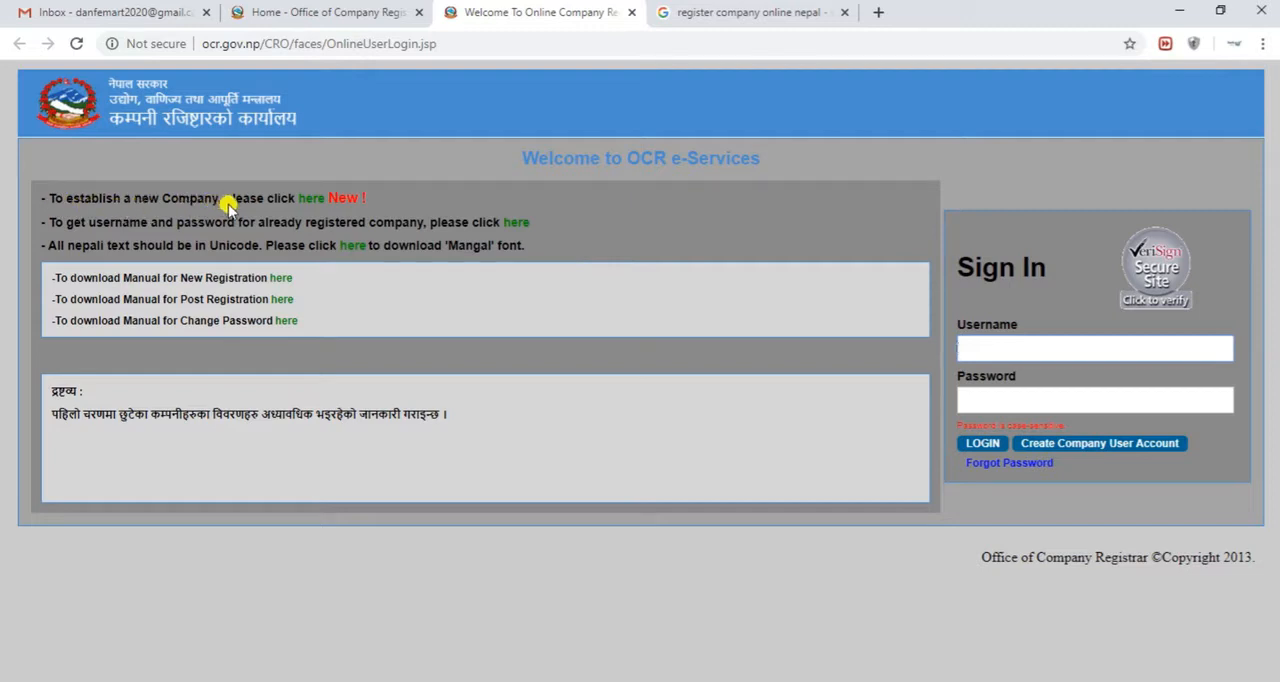
left_click(310, 201)
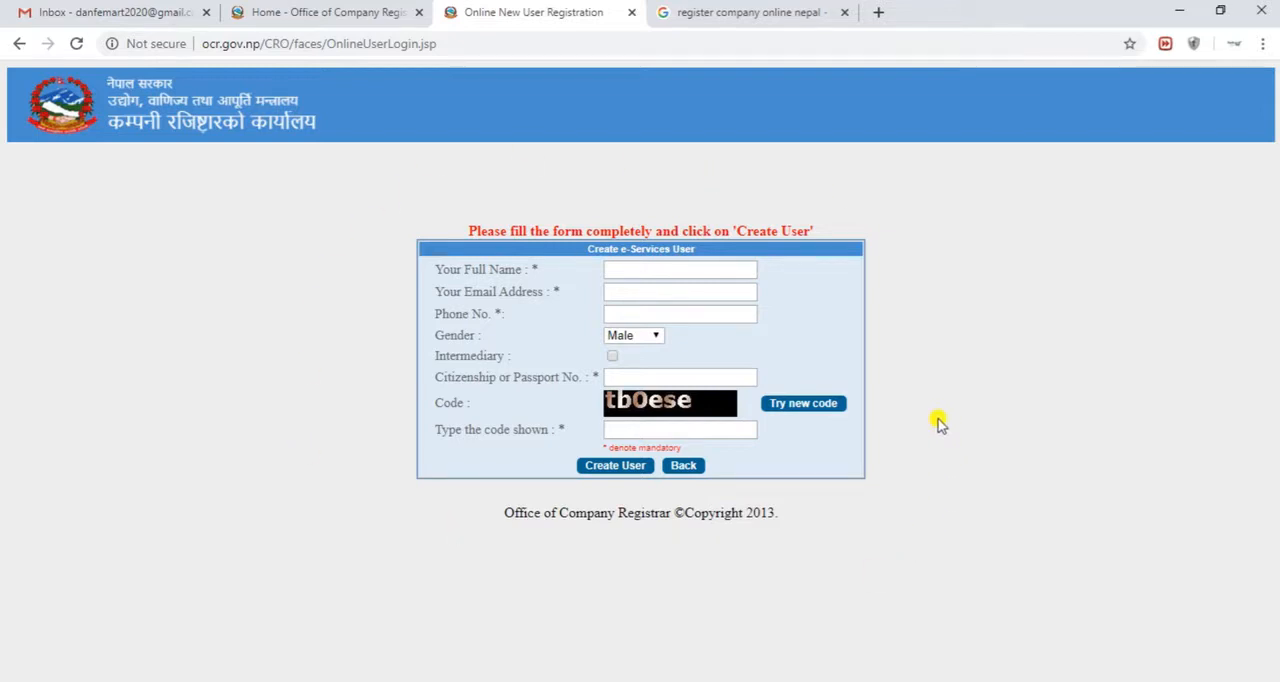
Enter the applicant's full name, email address and phone number in the Create e-Services User form
left_click(677, 267)
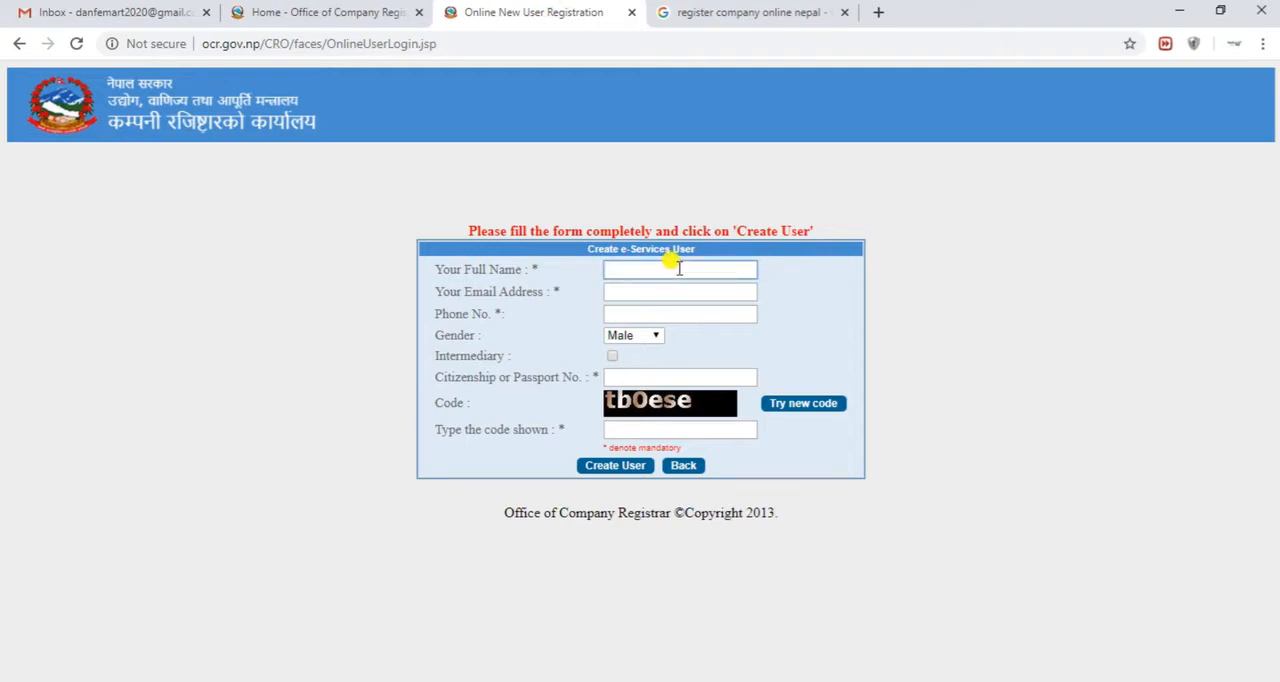
key("Tab")
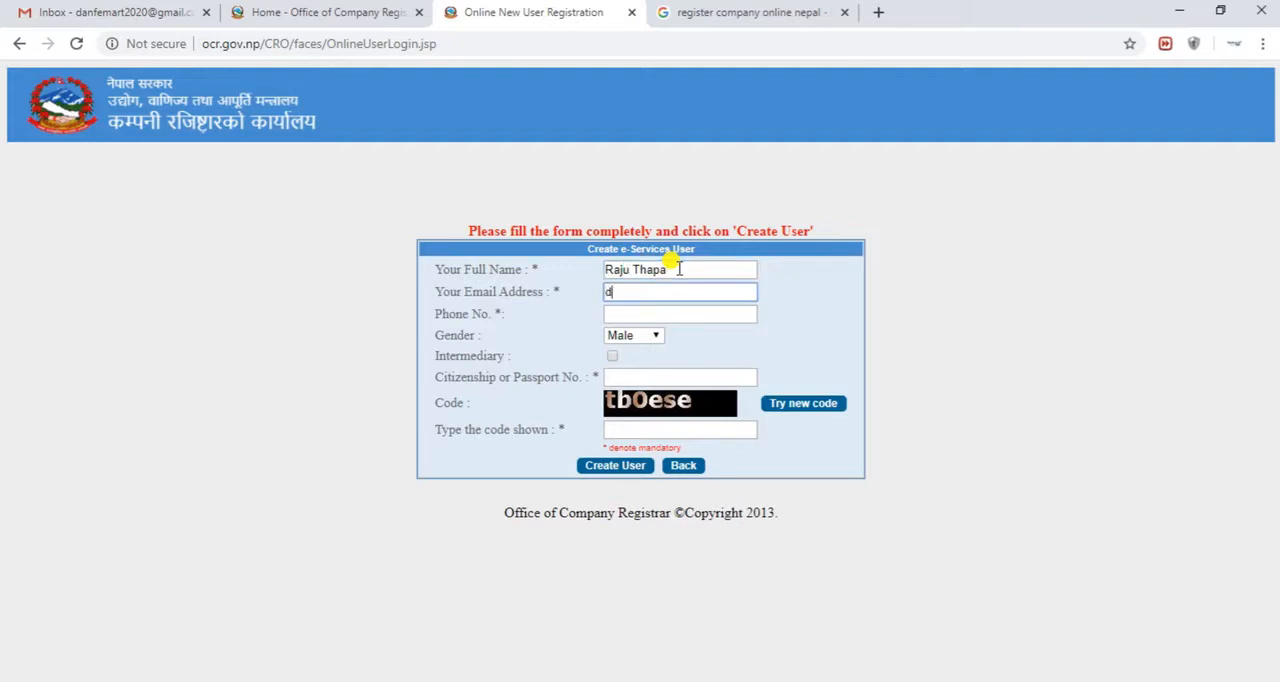
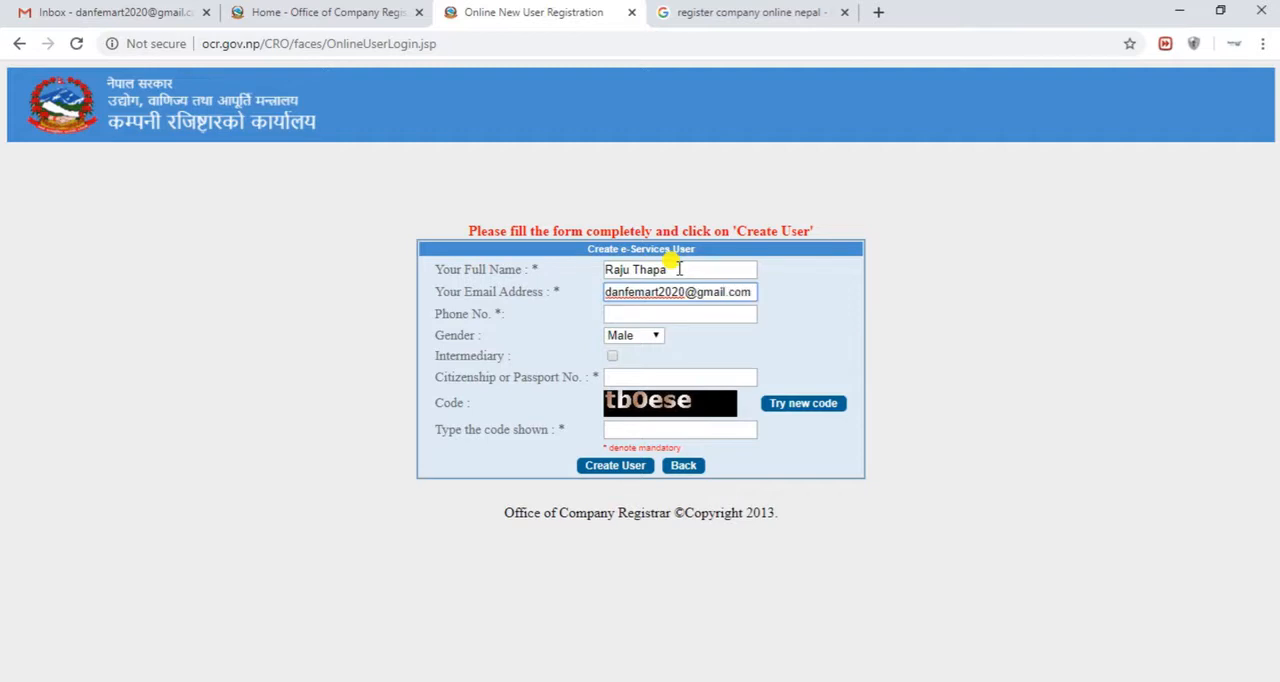
key("Tab")
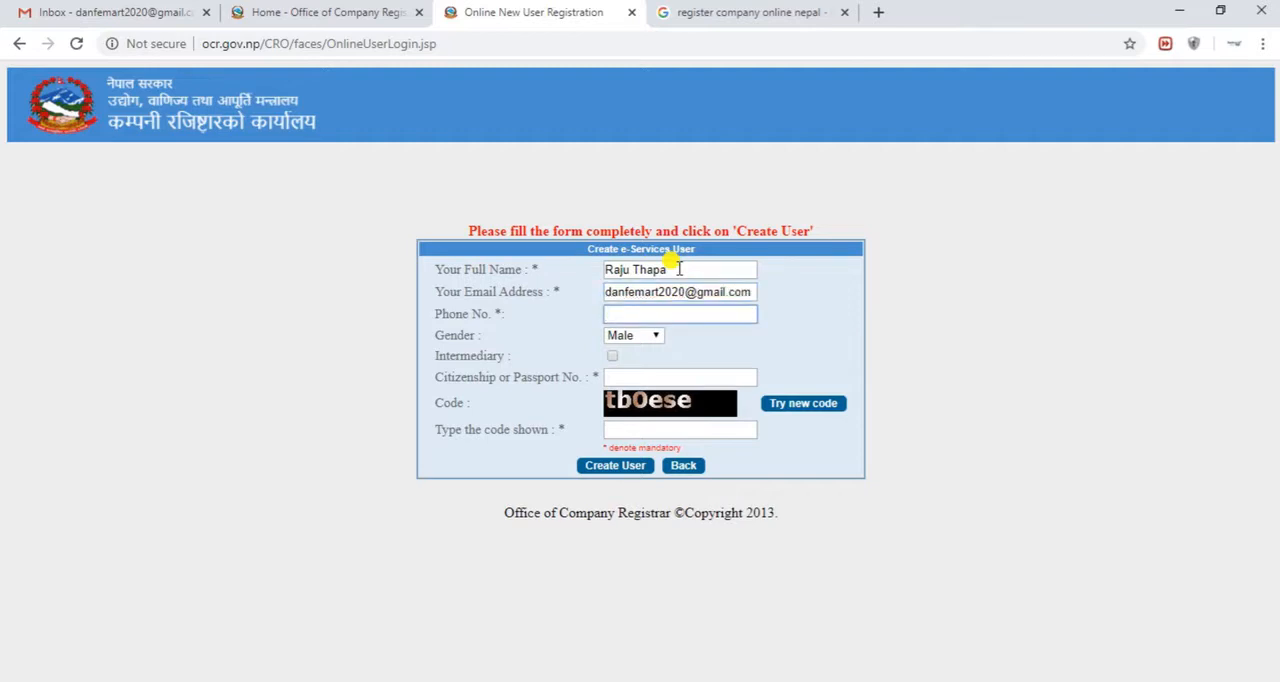
Choose Male as the gender and enter the applicant's citizenship or passport number
left_click(655, 338)
left_click(655, 340)
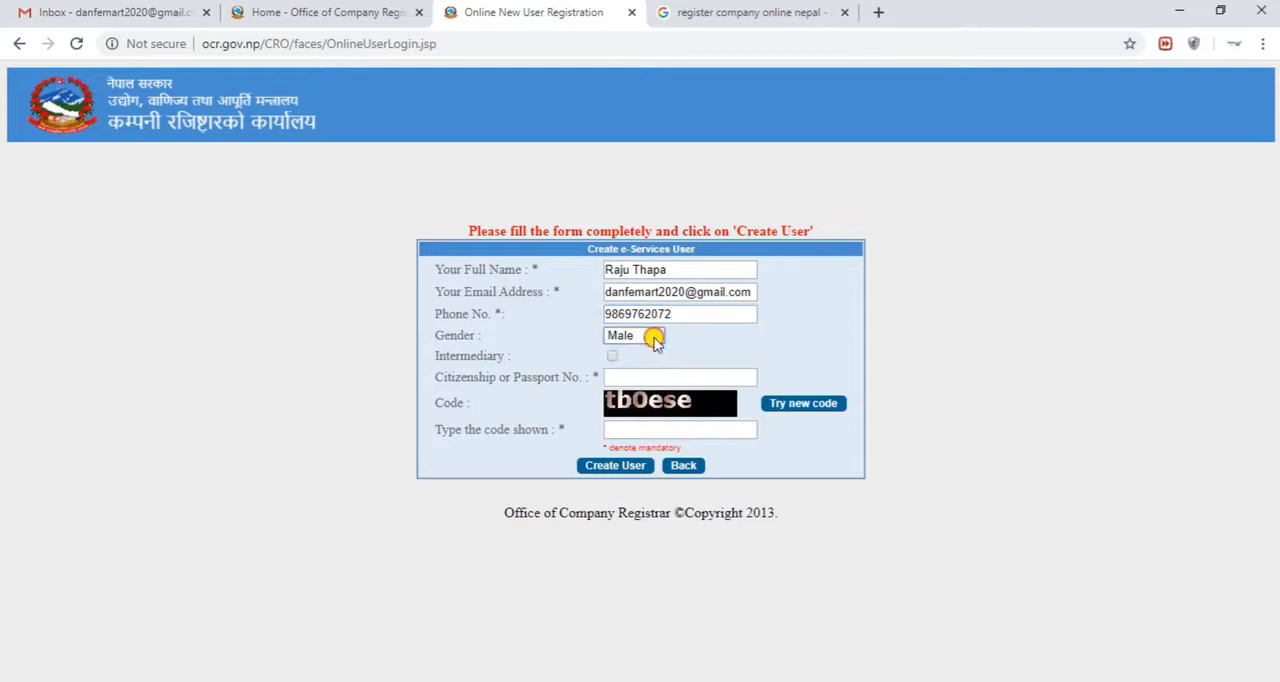
left_click(613, 376)
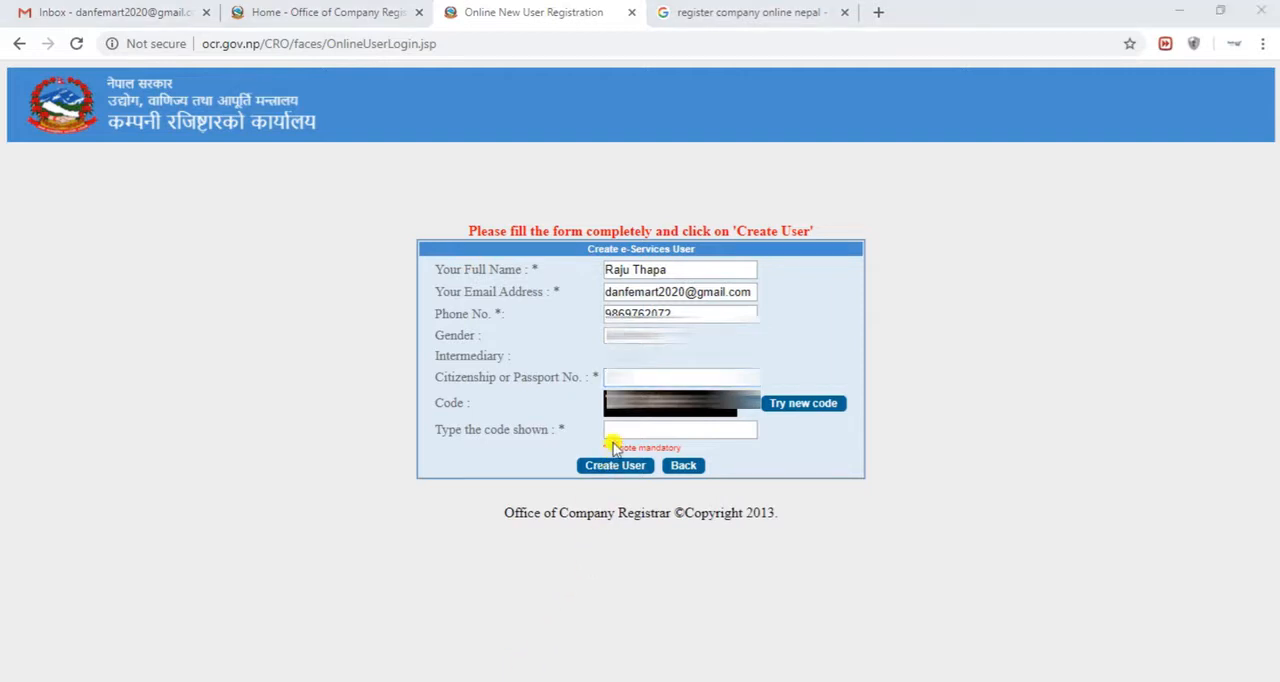
left_click(633, 375)
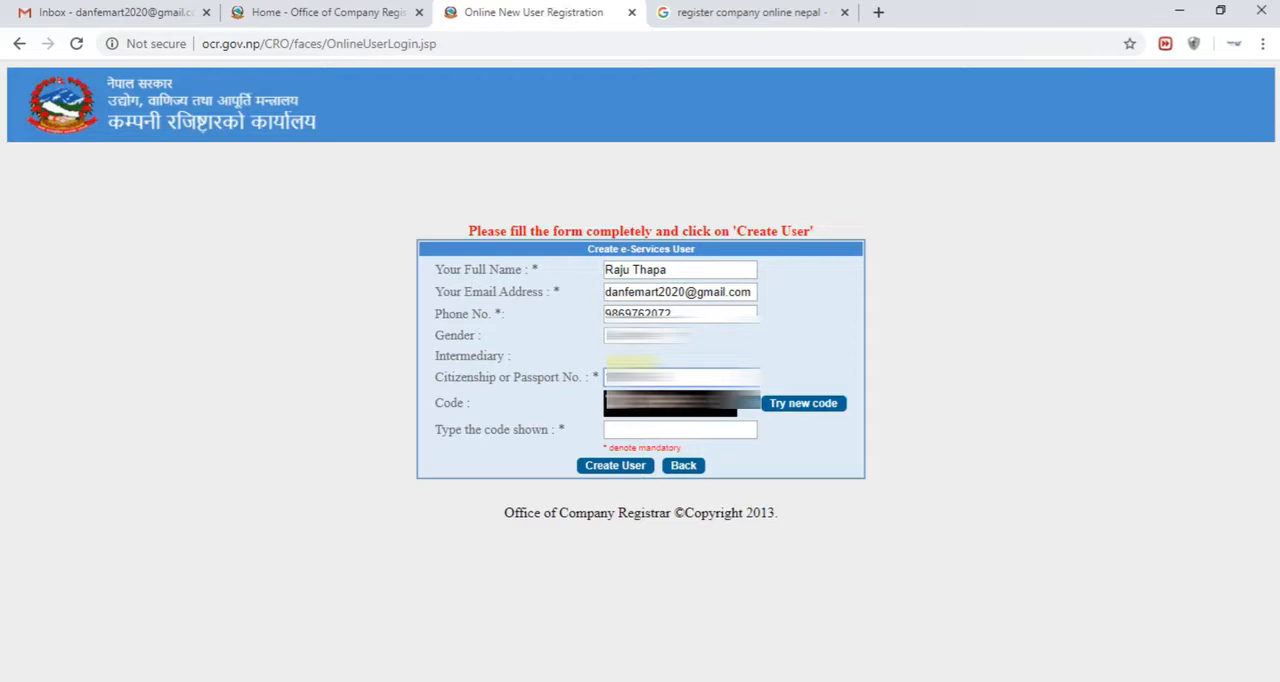
type("000000")
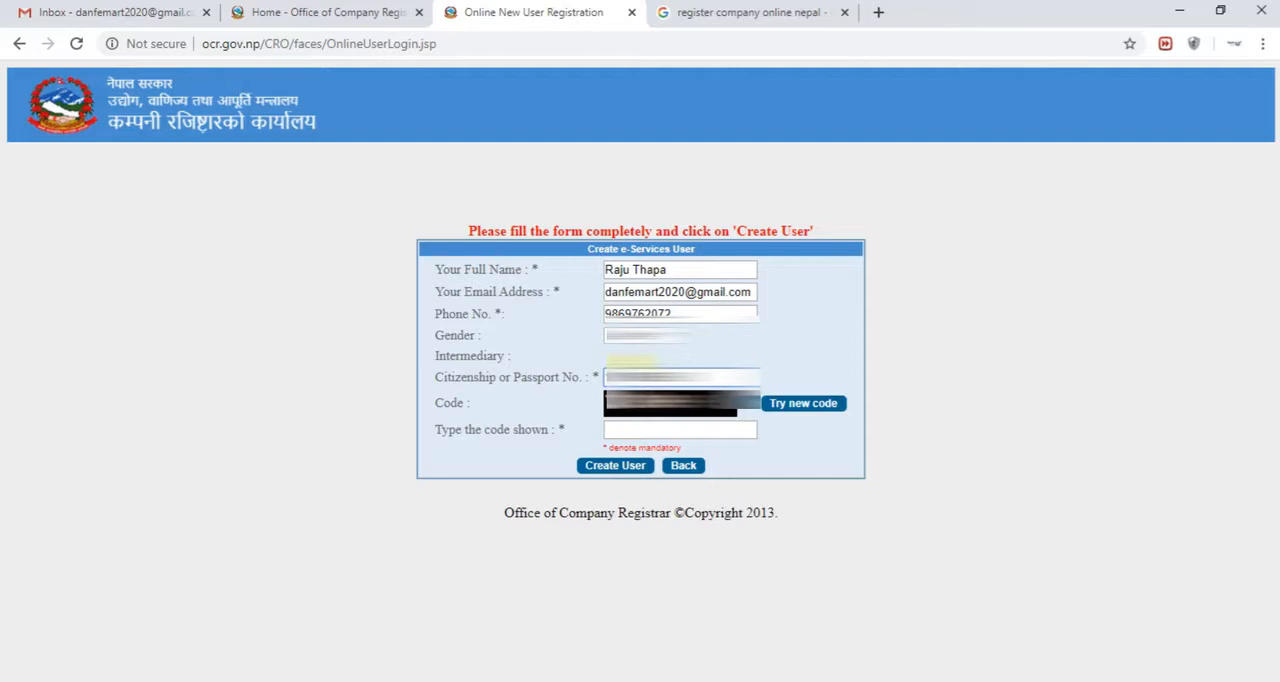
Enter the displayed verification code in the registration form and create the e-Services user
left_click(655, 430)
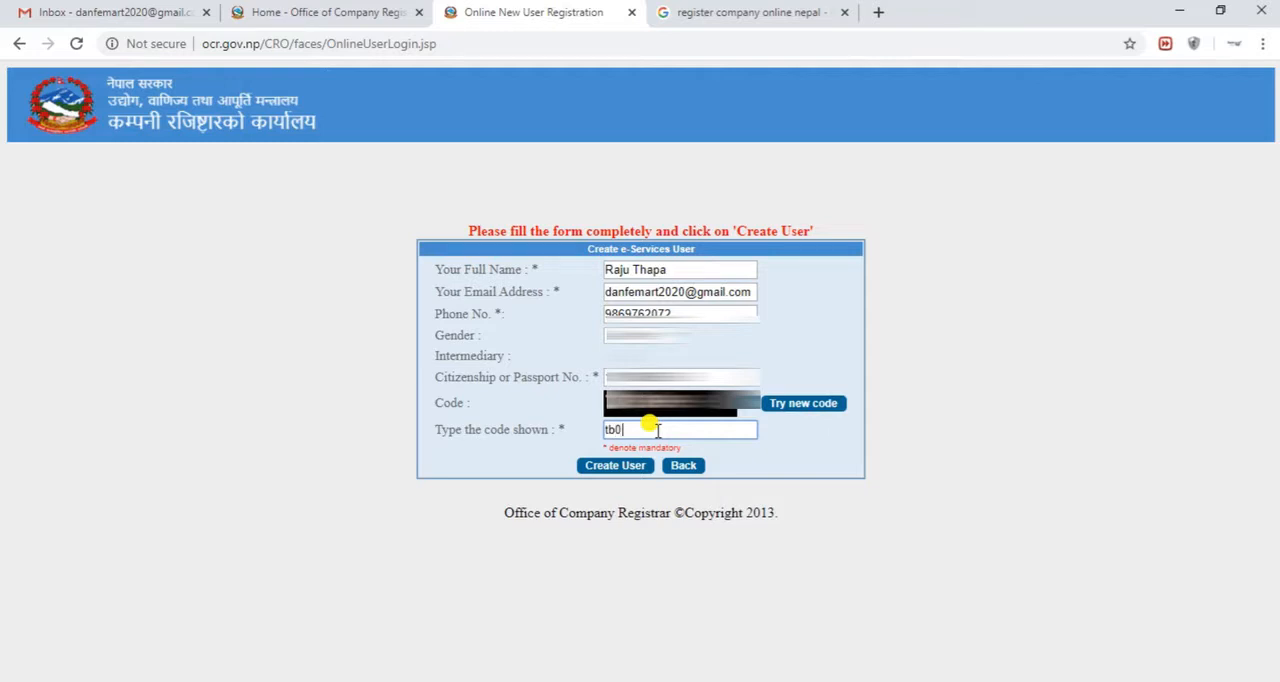
type("tb0")
key("BackSpace")
key("BackSpace")
key("BackSpace")
type("0e")
left_click(618, 466)
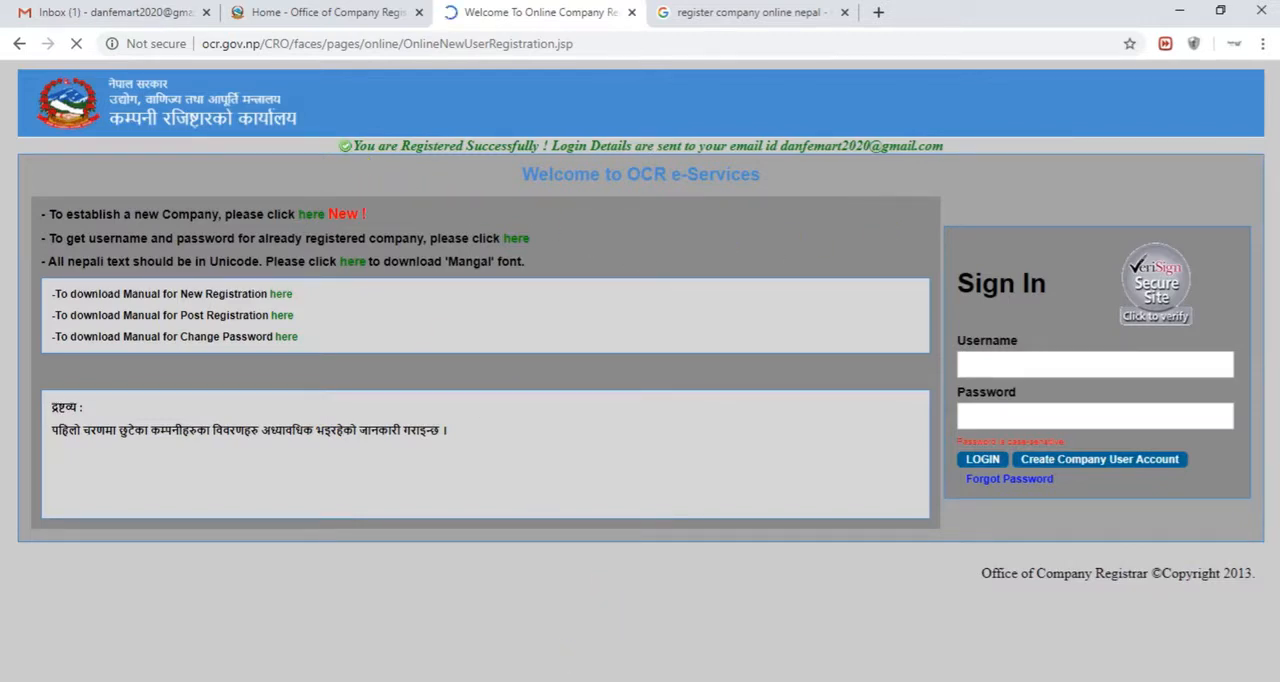
Switch to Gmail, open the OCR e-Services message and copy the temporary password from it
mouse_move(324, 122)
left_mouse_down()
mouse_move(502, 160)
mouse_move(995, 170)
left_mouse_up()
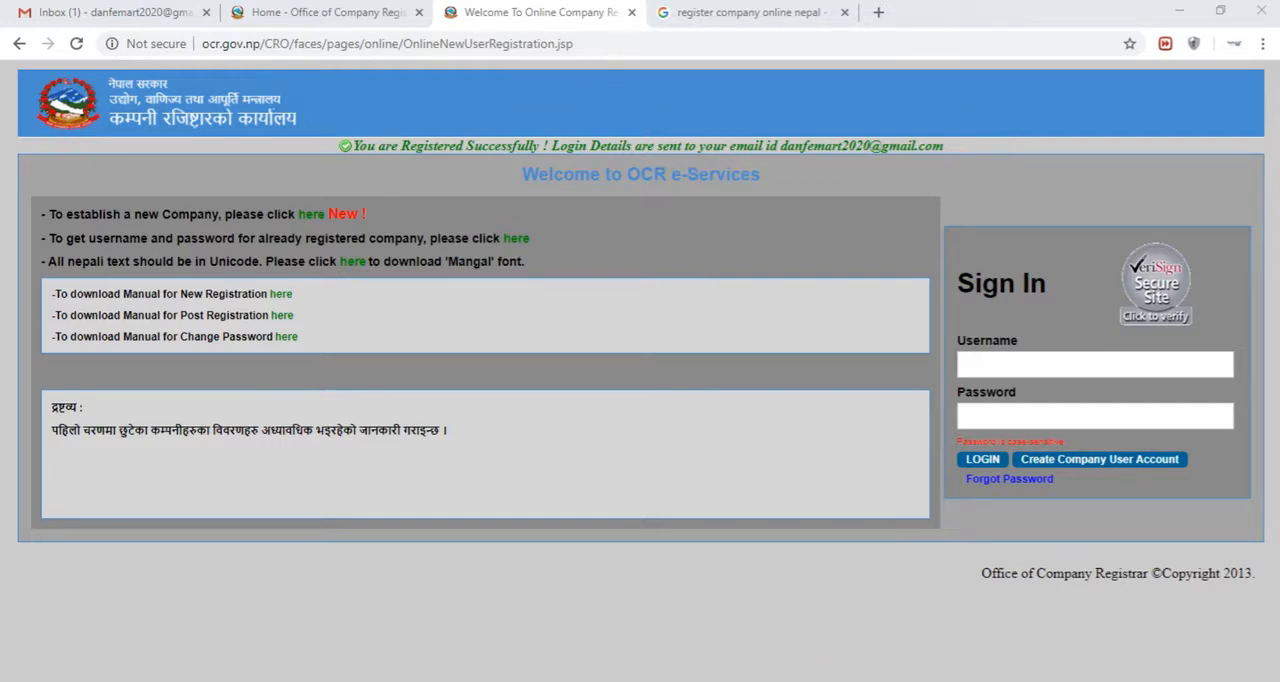
left_click(164, 12)
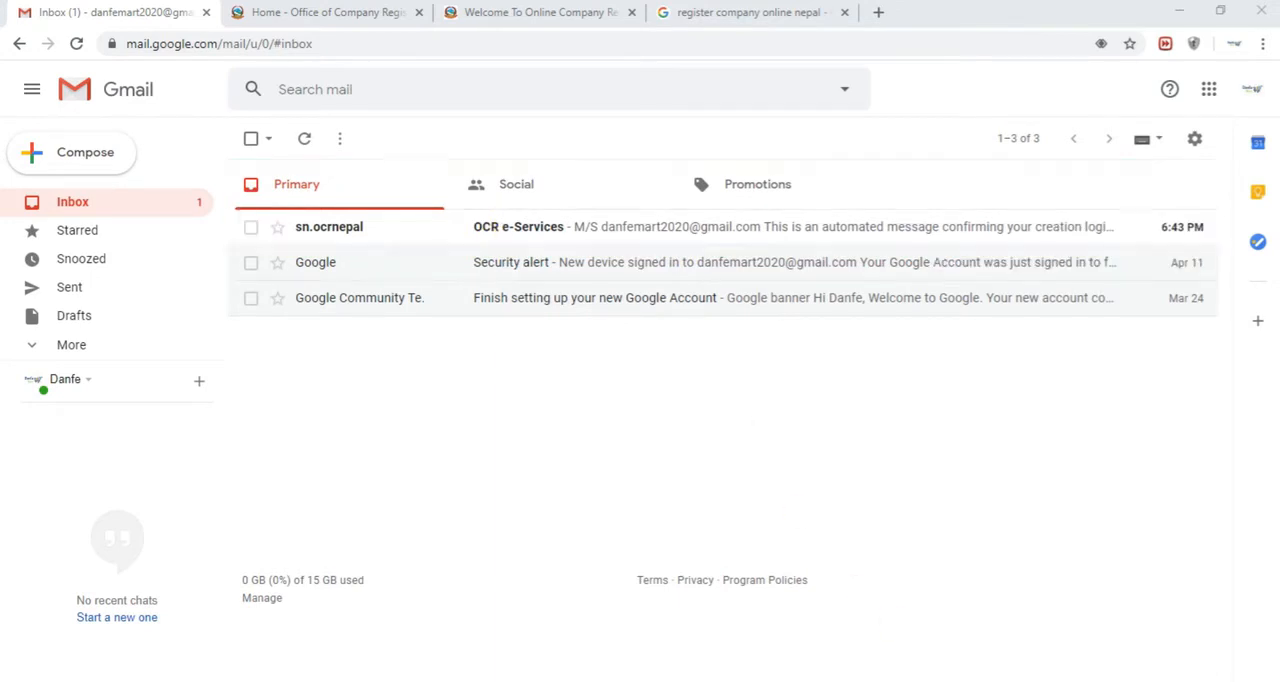
left_click(523, 224)
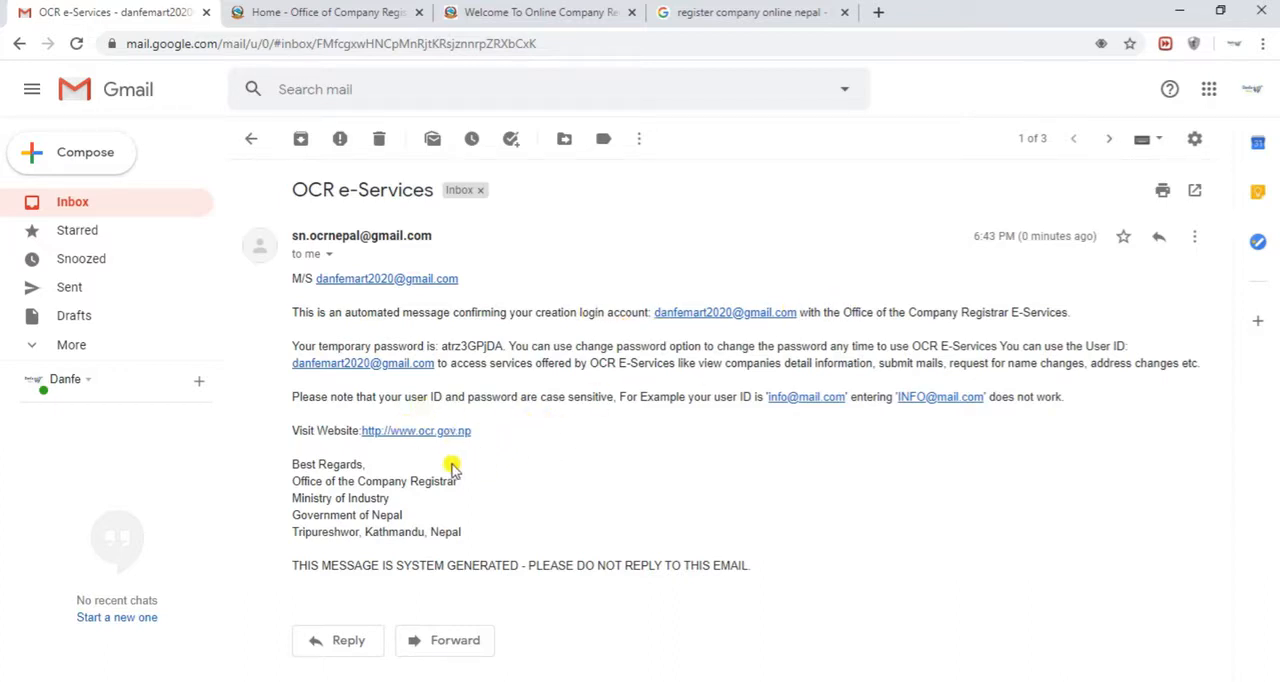
double_click(457, 346)
right_click(465, 350)
left_click(480, 358)
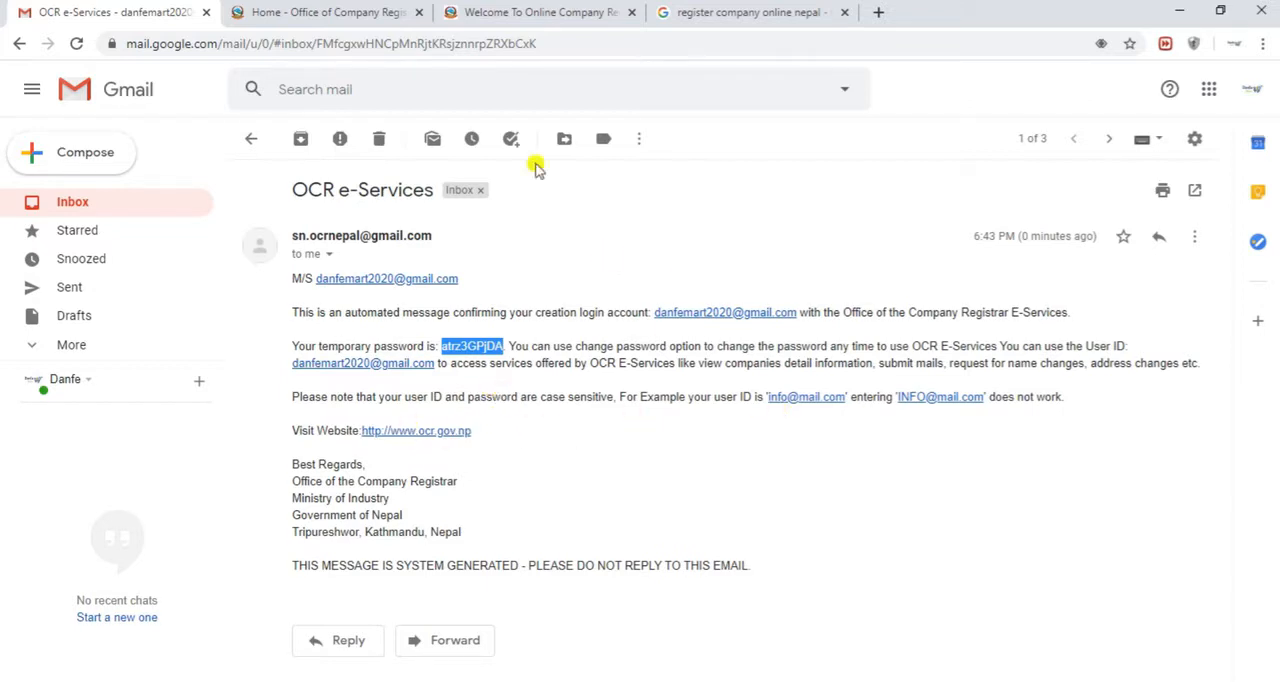
Sign in to OCR e-Services with the registered email and the copied temporary password, dismissing the browser's offer to save it
left_click(538, 22)
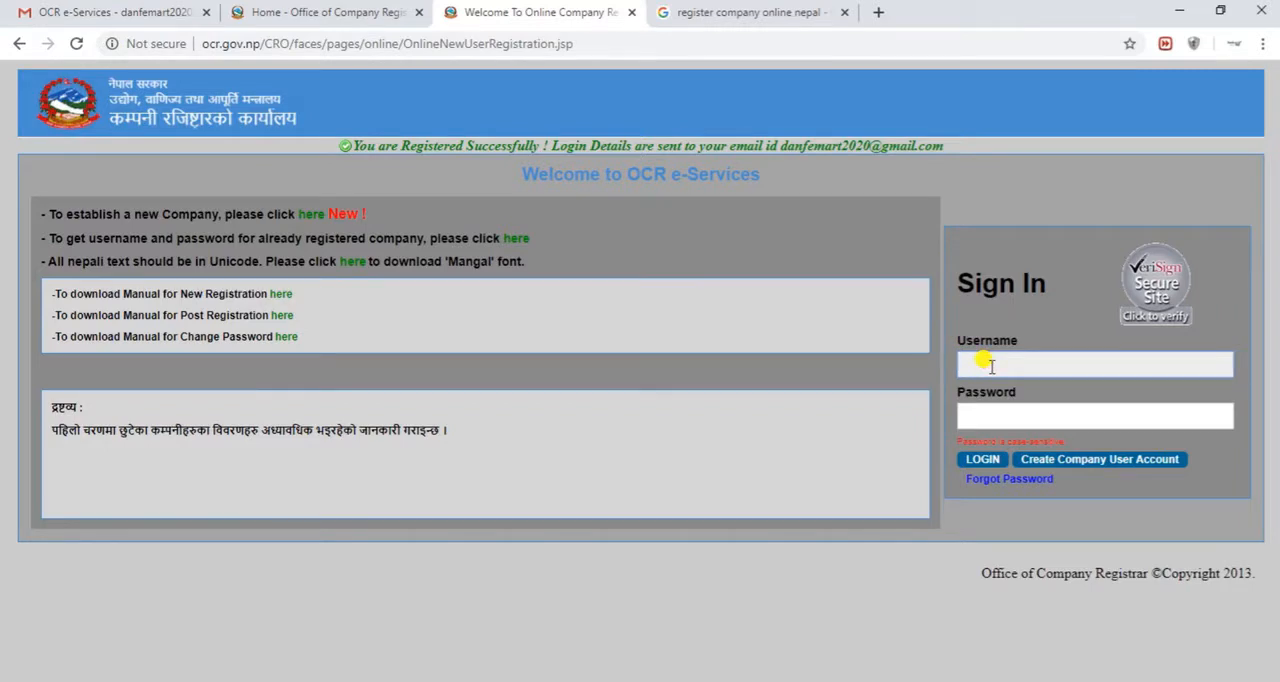
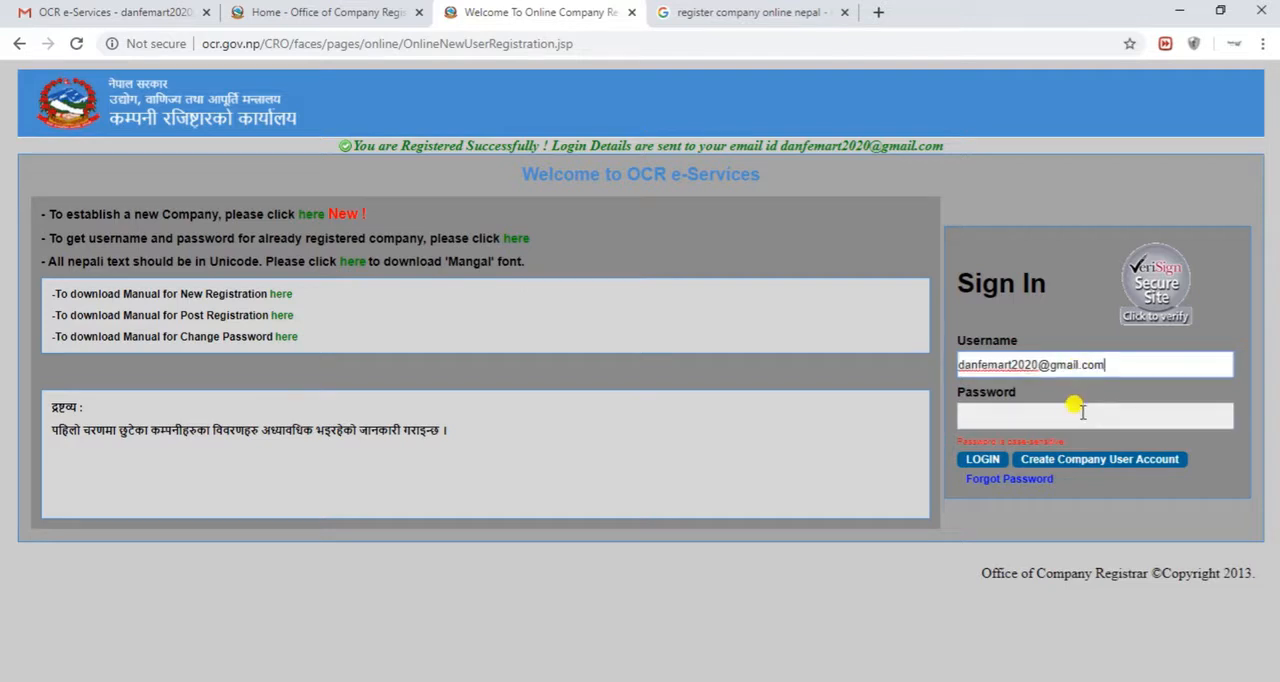
right_click(1085, 412)
left_click(1083, 605)
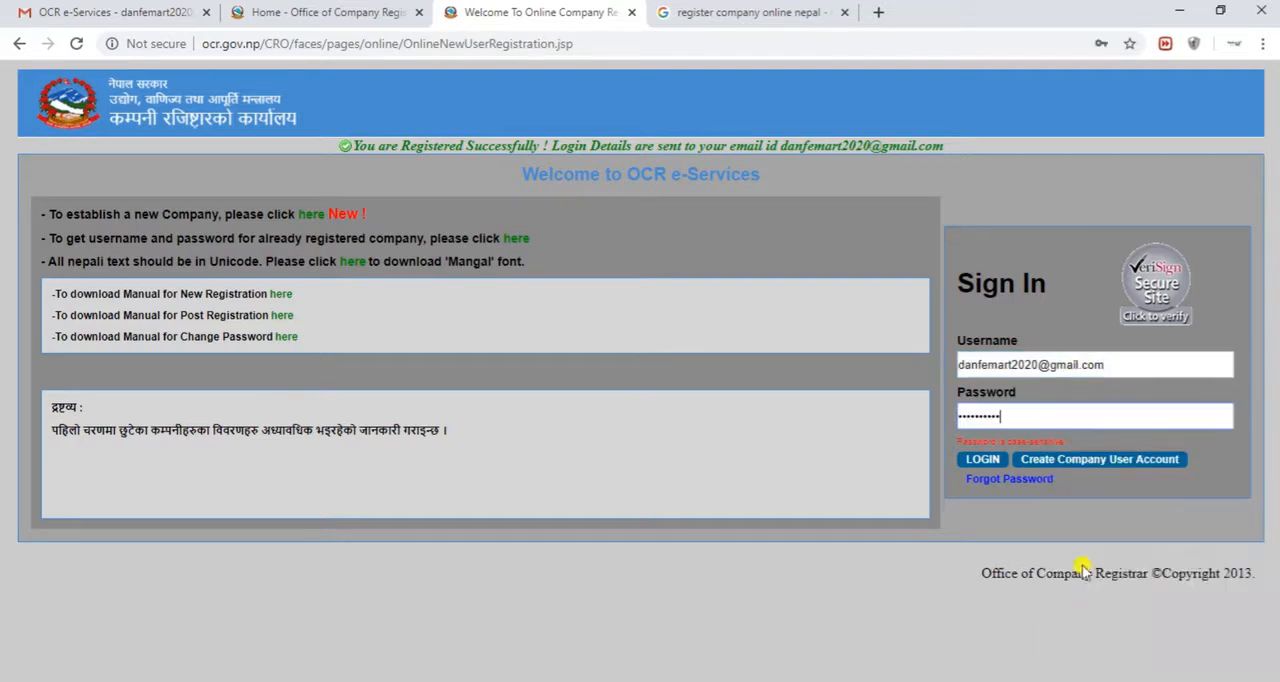
left_click(984, 460)
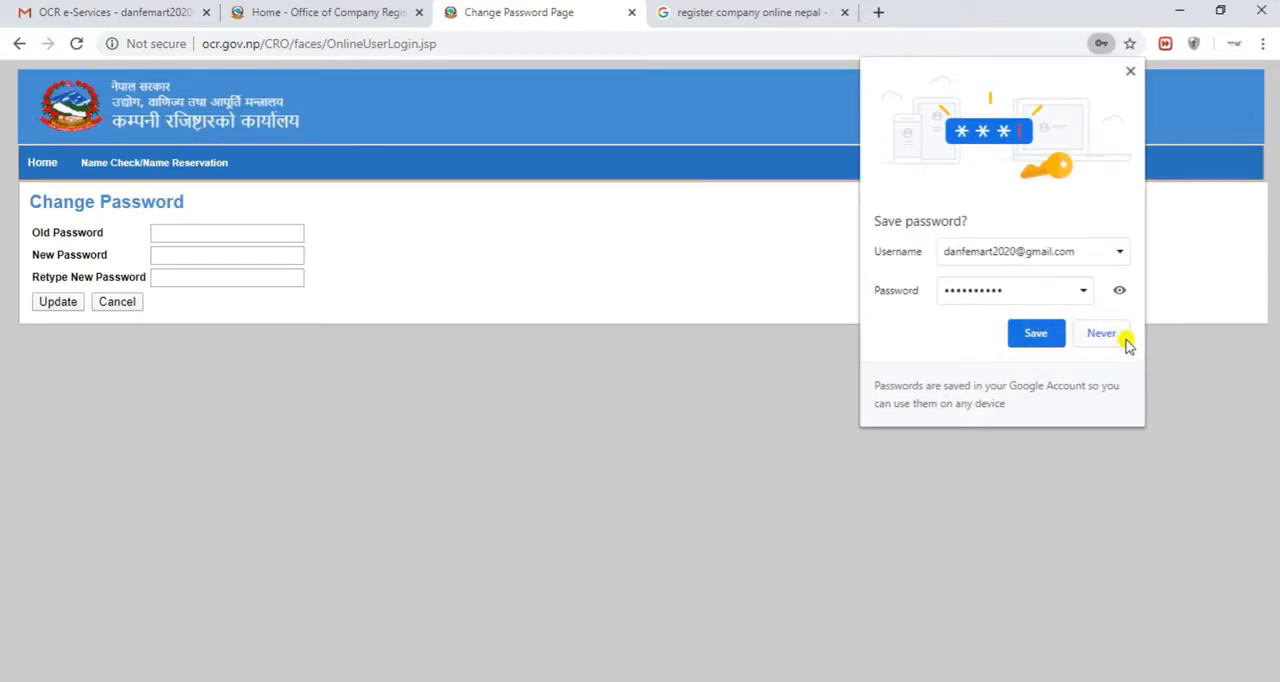
left_click(1130, 72)
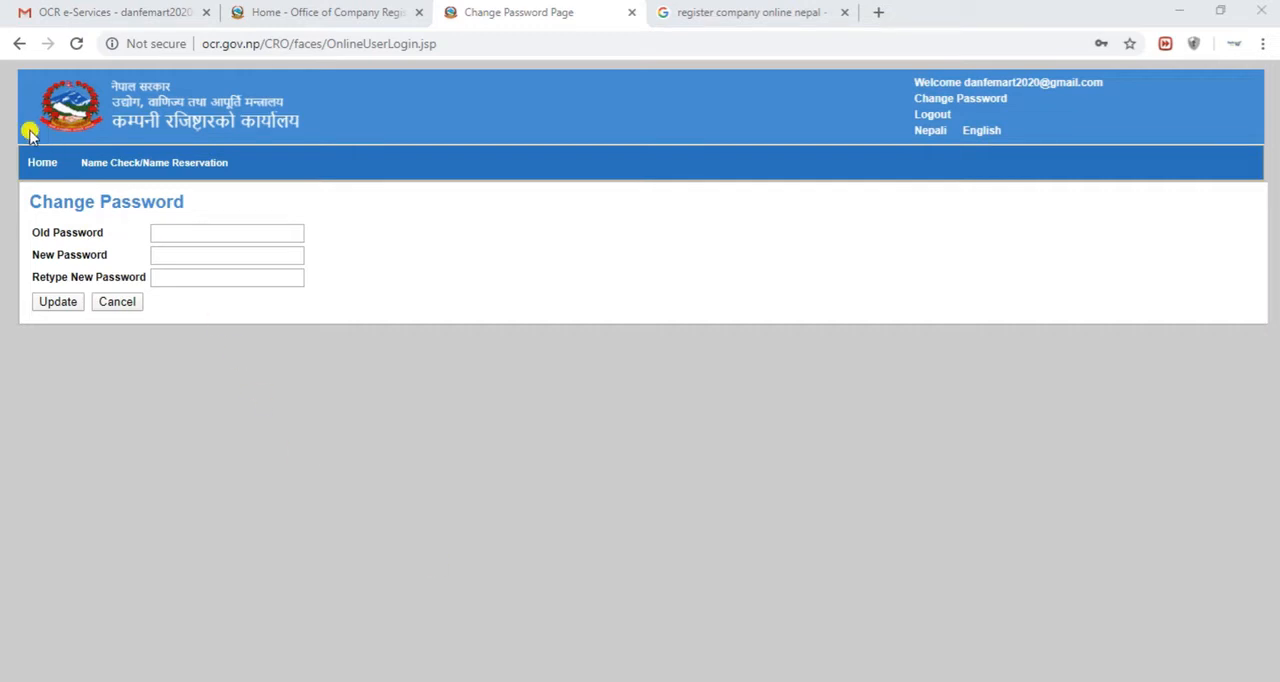
Replace the temporary account password with a new one, retype it, submit the change and save the new password in the browser
mouse_move(15, 126)
left_mouse_down()
mouse_move(81, 200)
mouse_move(430, 394)
left_mouse_up()
left_click(211, 233)
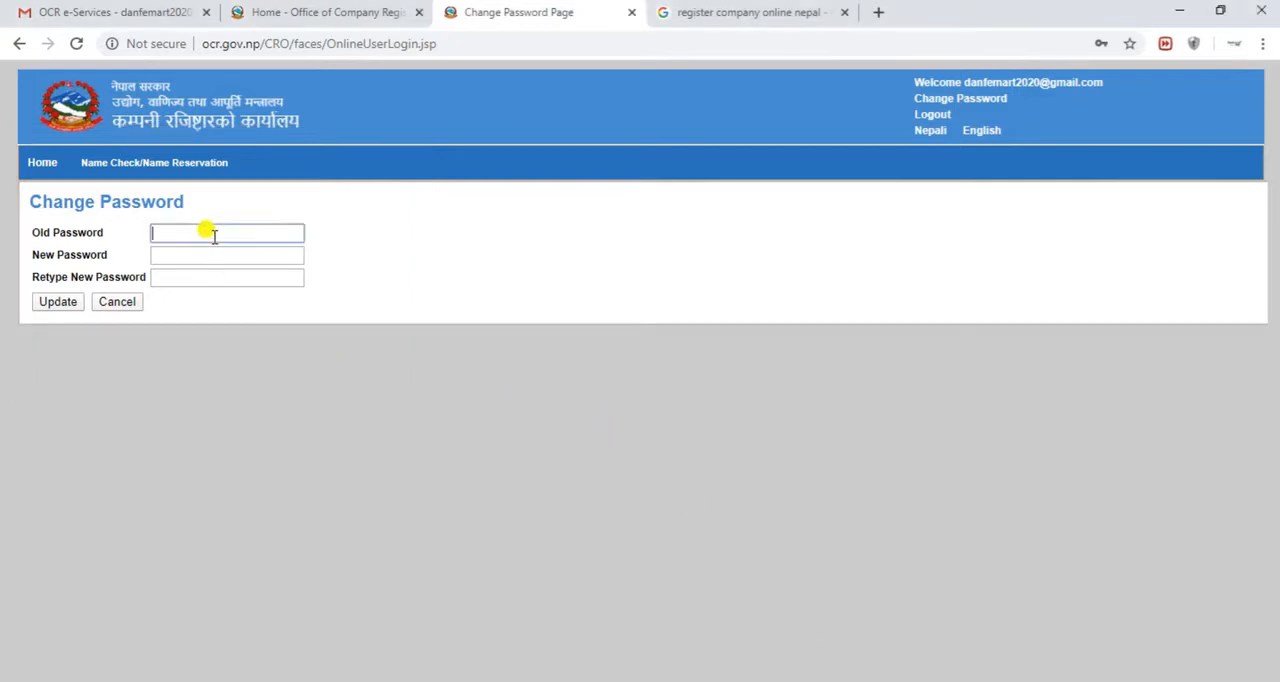
key("ctrl+v")
left_click(203, 253)
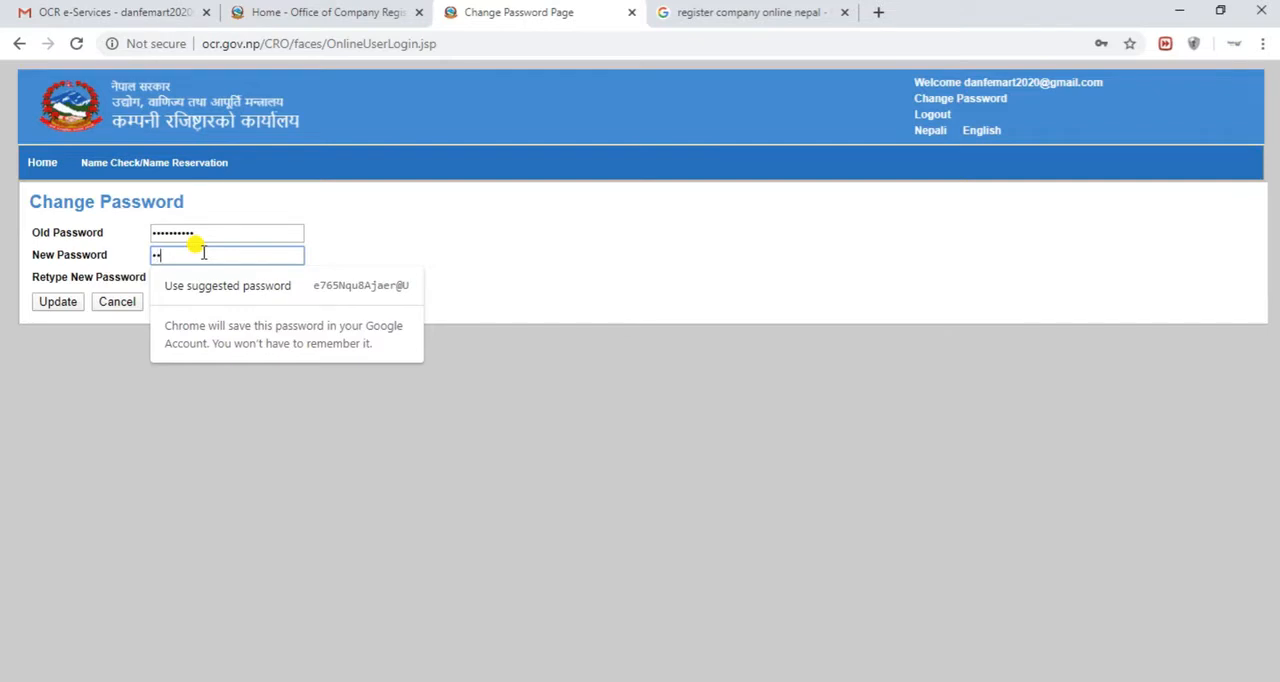
type("•••••••••")
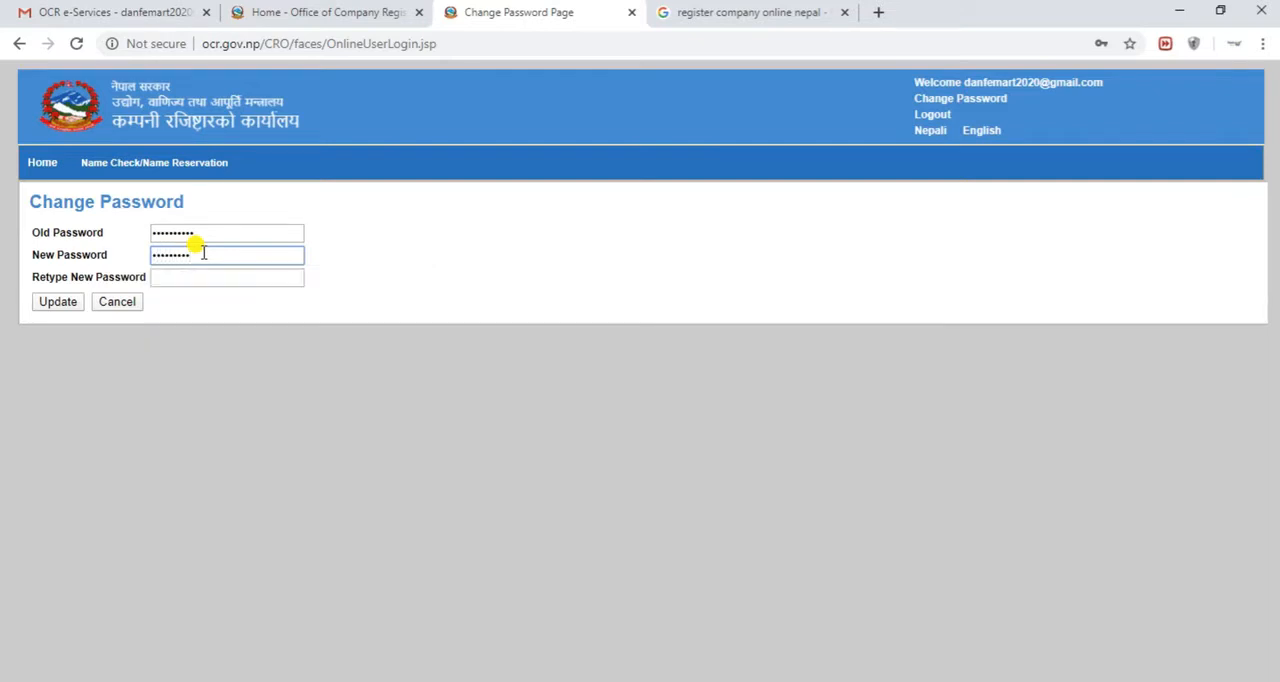
type("•••")
key("Tab")
type("•••••••••")
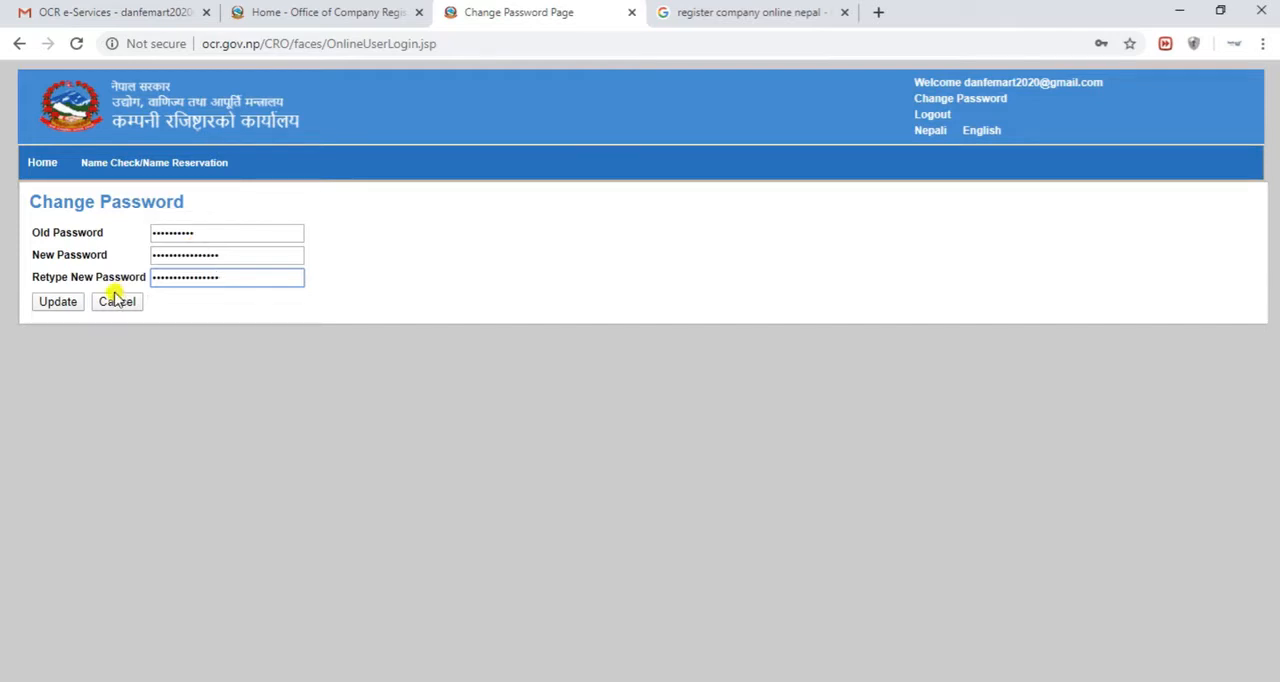
left_click(80, 302)
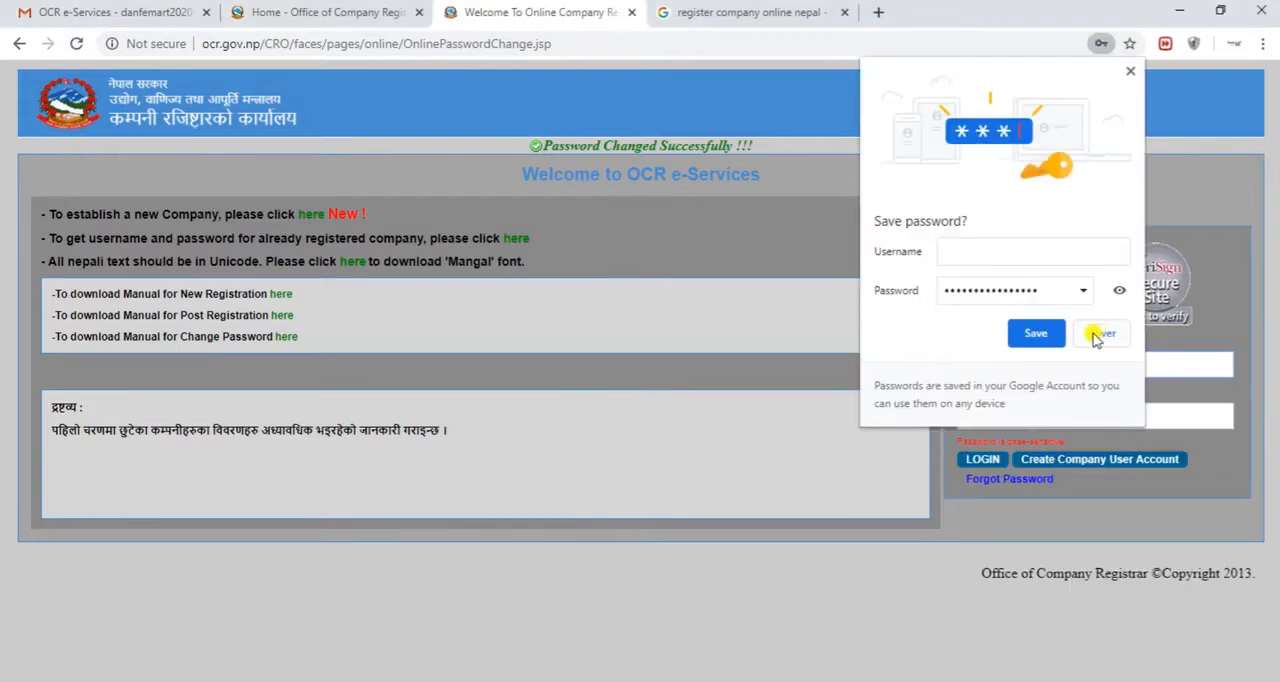
left_click(1057, 337)
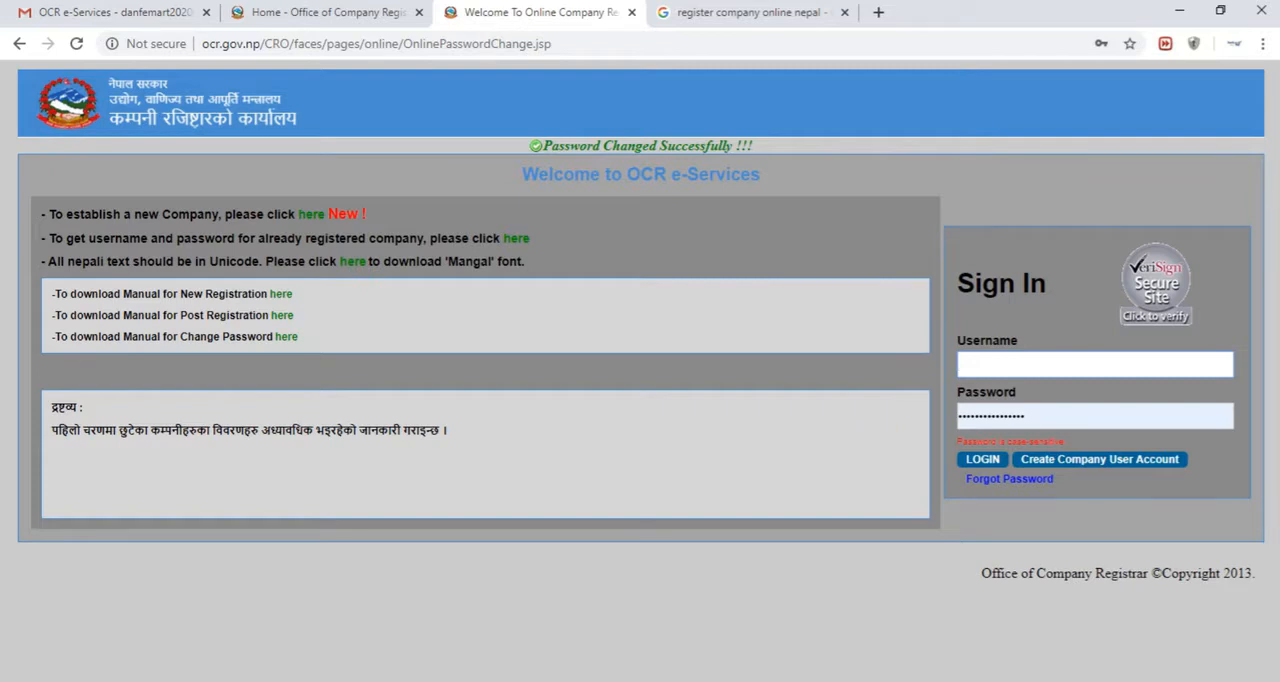
mouse_move(516, 110)
left_mouse_down()
mouse_move(557, 163)
mouse_move(826, 199)
left_mouse_up()
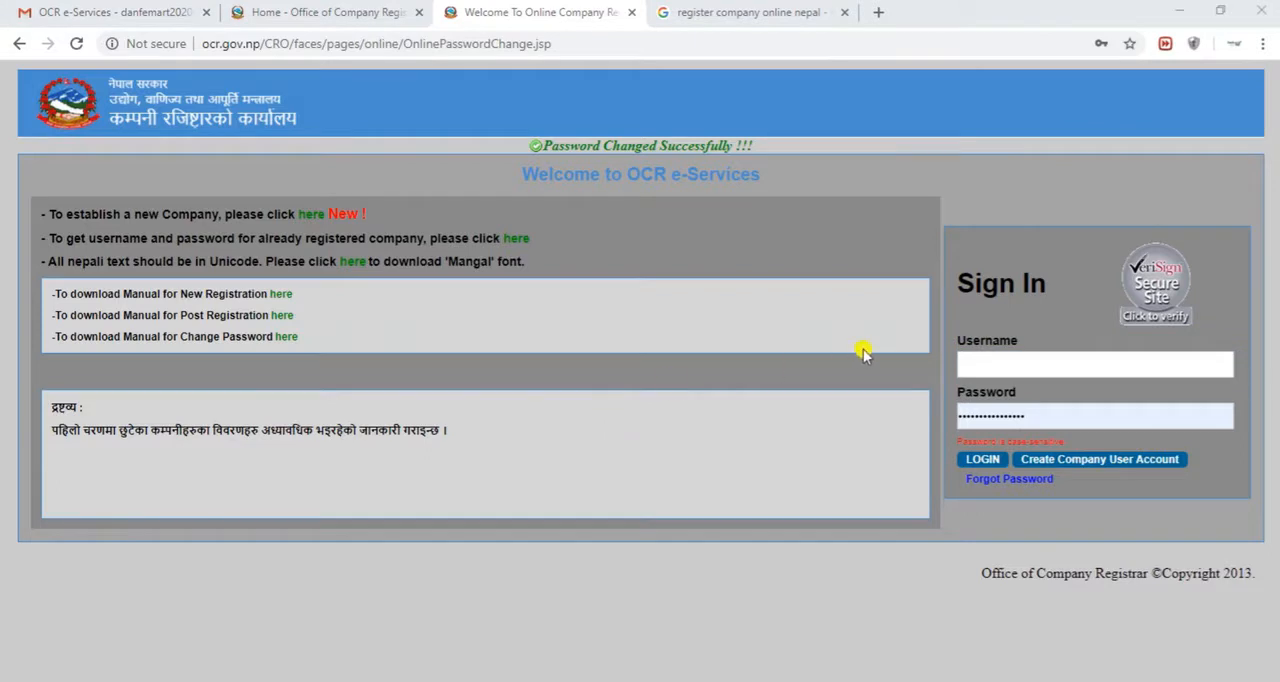
Sign in to OCR e-Services with the registered email and the stored new password, and save the login in the browser
left_click(975, 358)
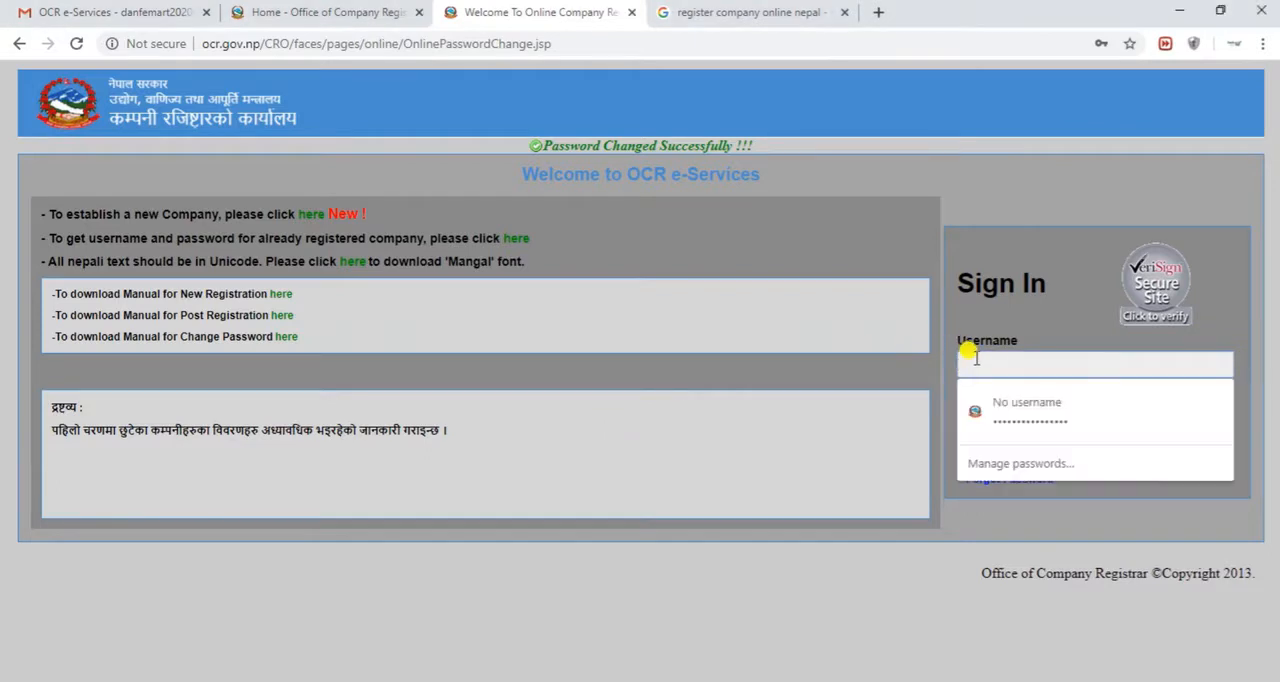
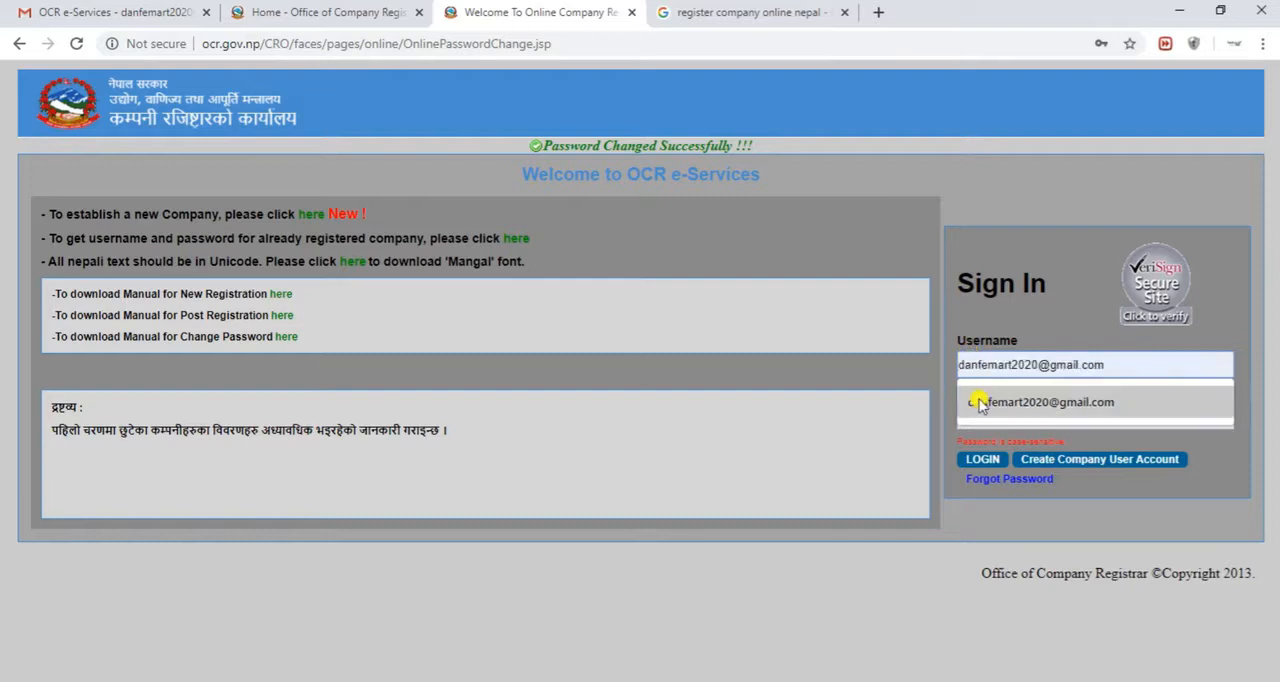
left_click(985, 403)
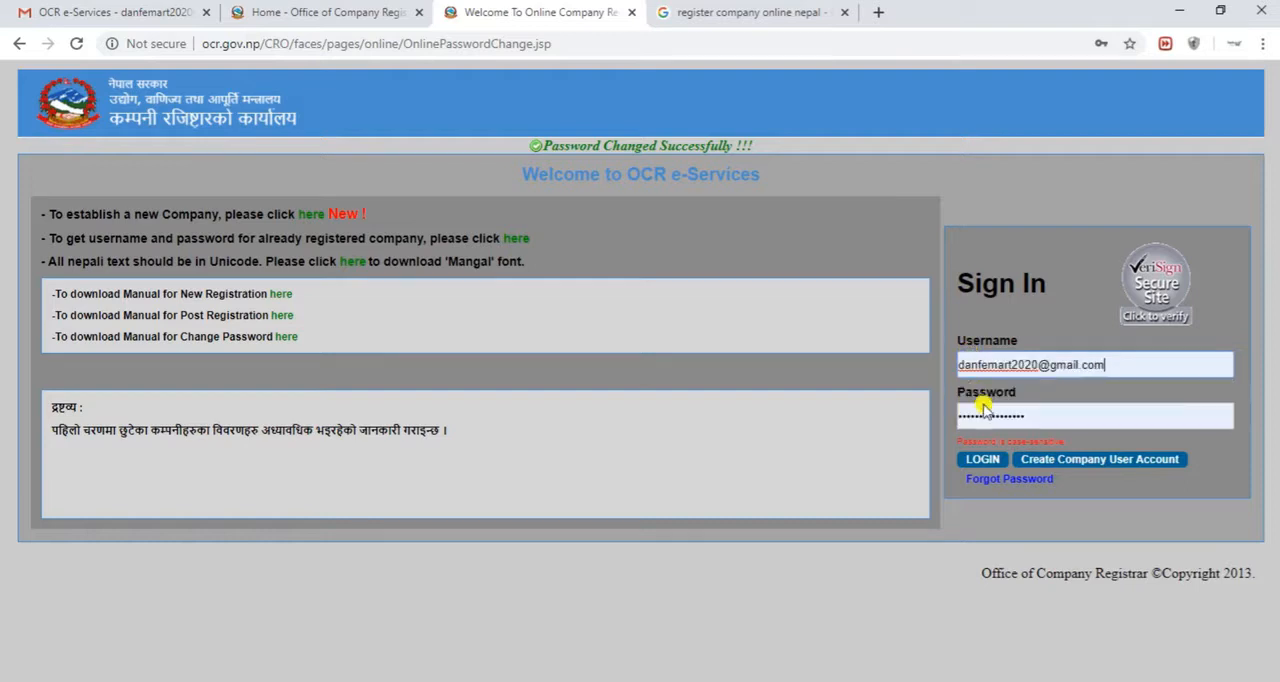
left_click(983, 460)
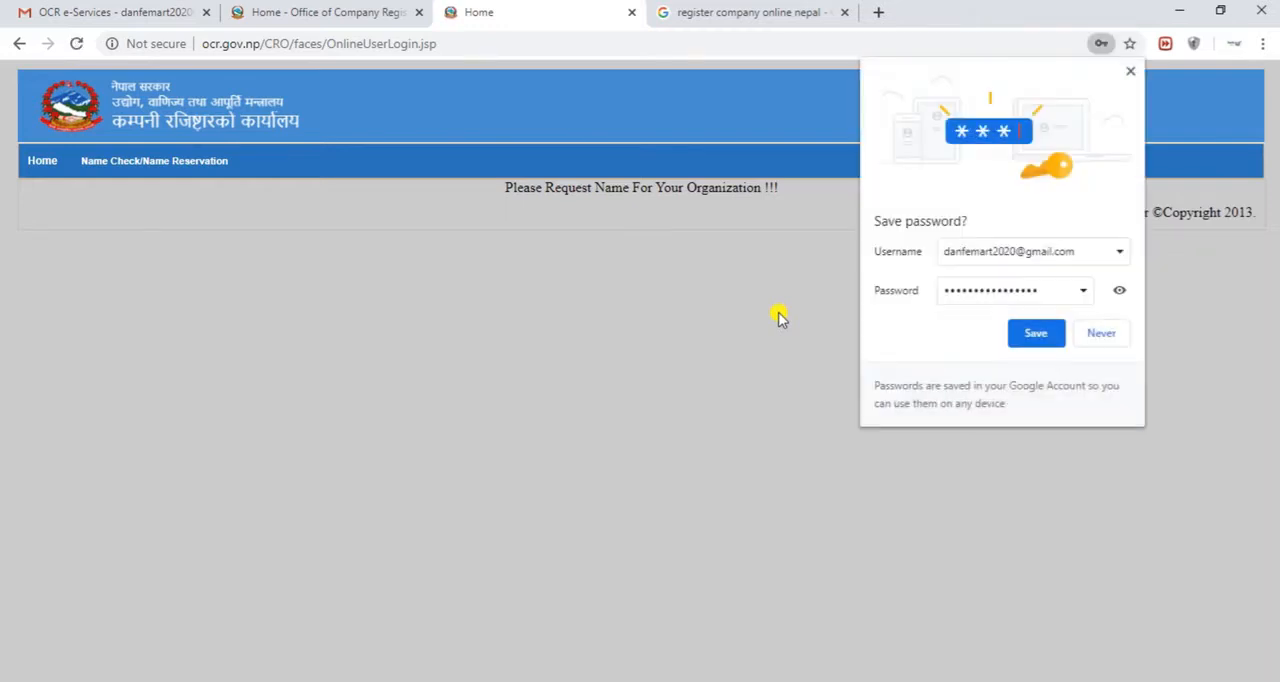
left_click(1025, 333)
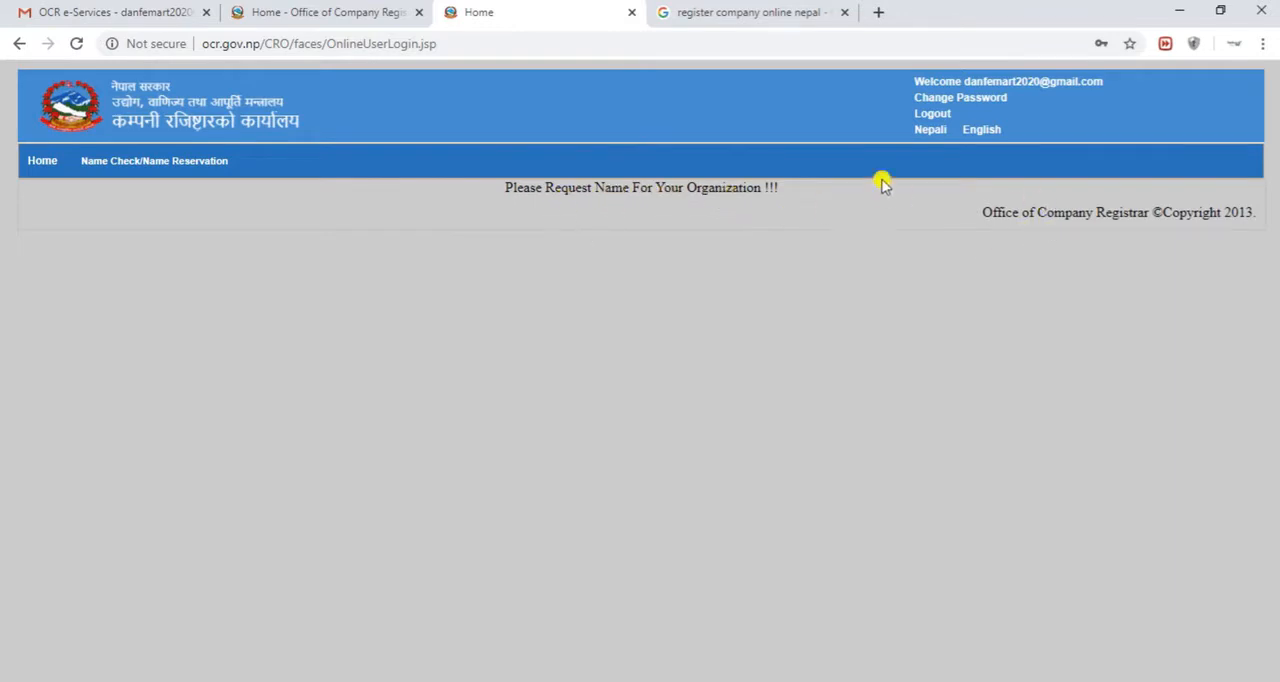
Open the Name Reservation Request Form, choose Private as the company type and enter Danfe Mart as the English company name
mouse_move(105, 164)
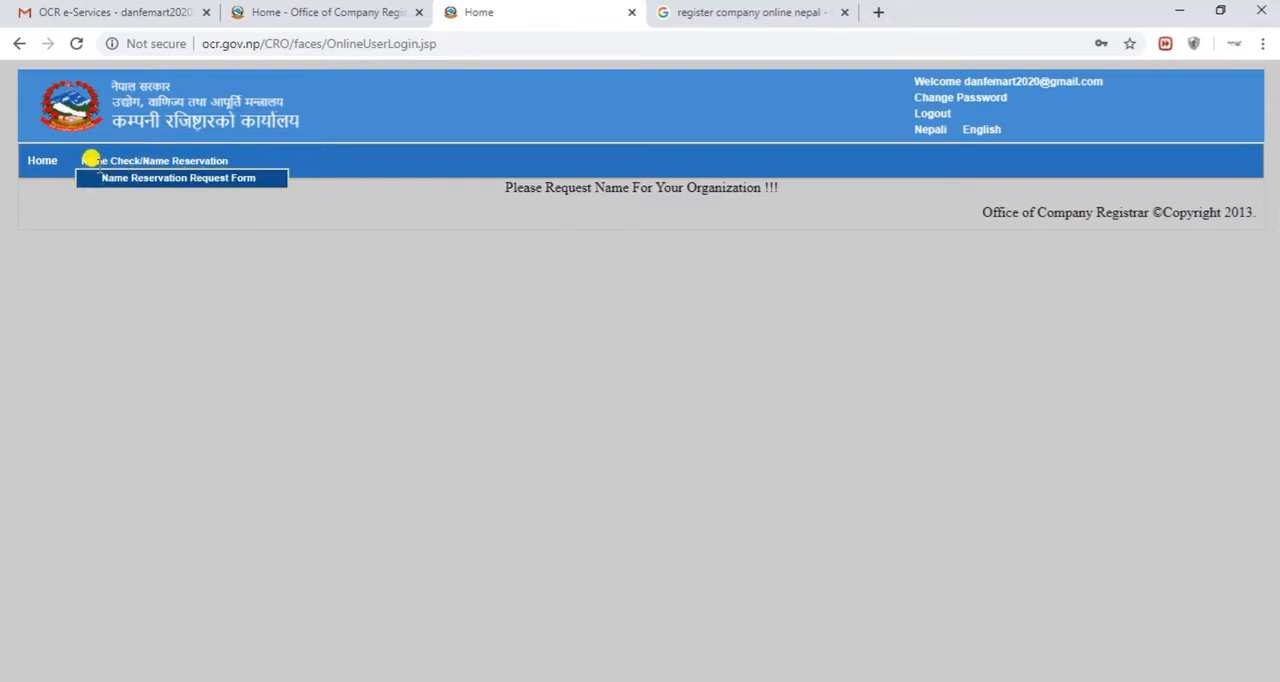
left_click(145, 180)
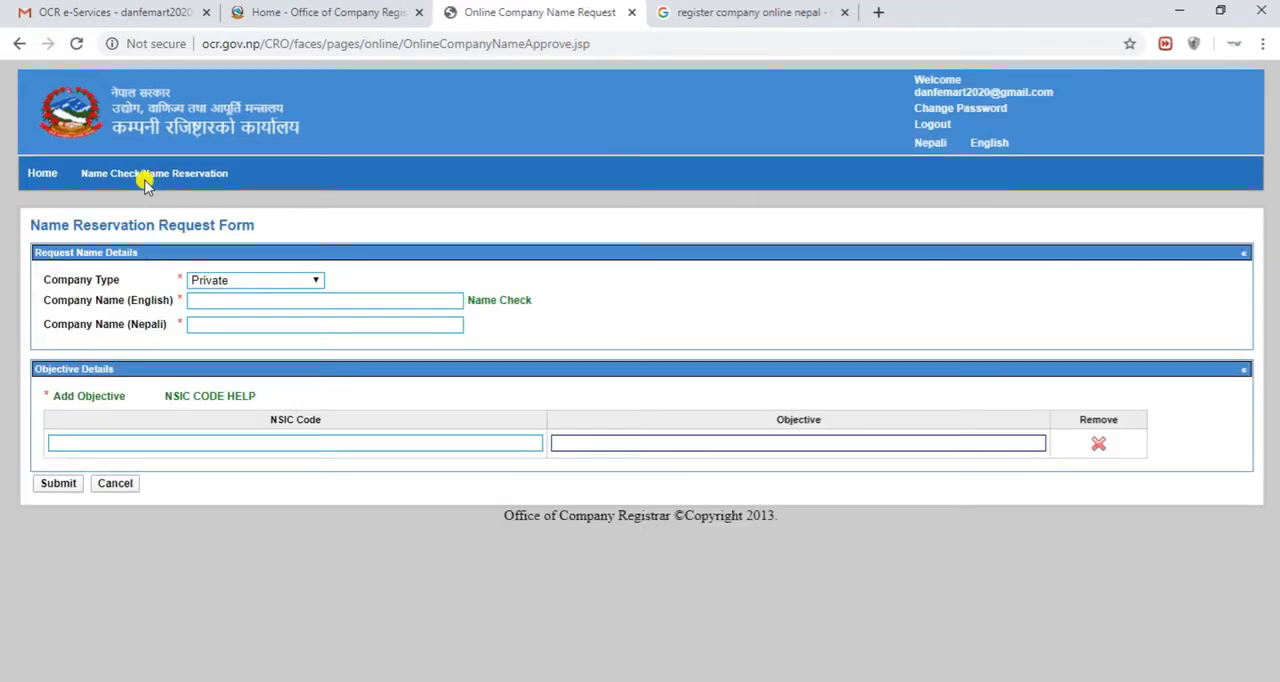
left_click(314, 283)
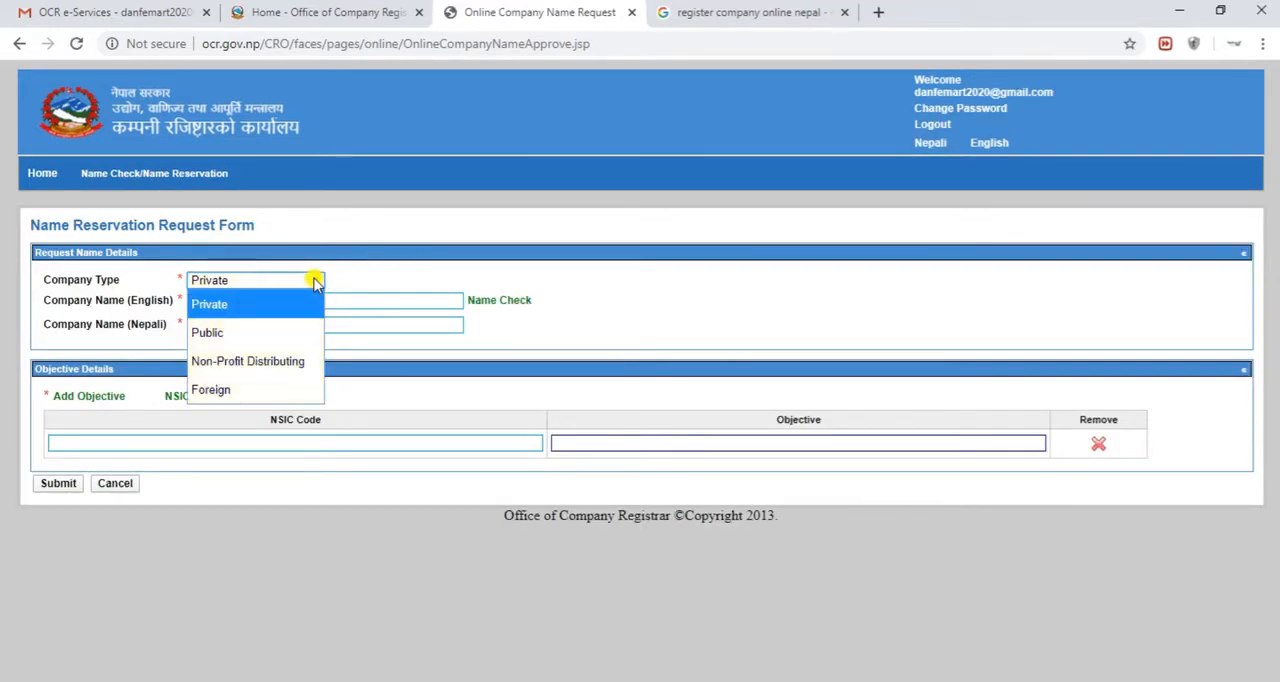
left_click(314, 283)
left_click(314, 282)
left_click(274, 314)
left_click(277, 300)
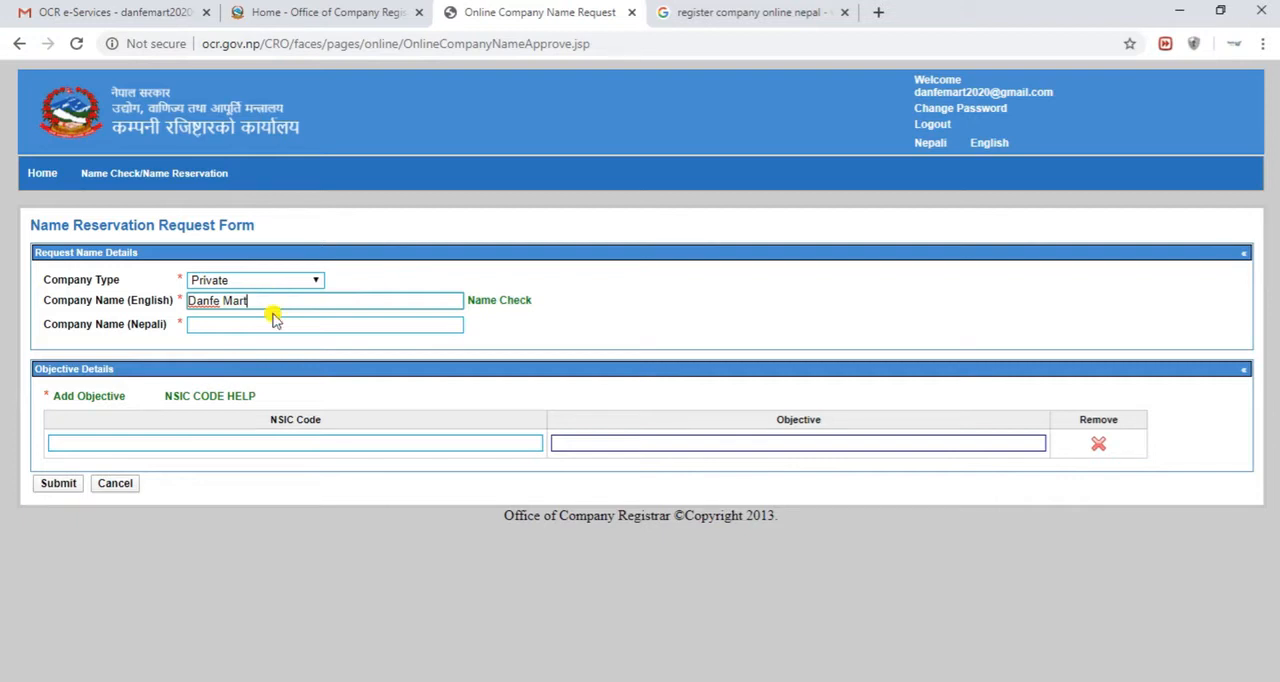
left_click(267, 324)
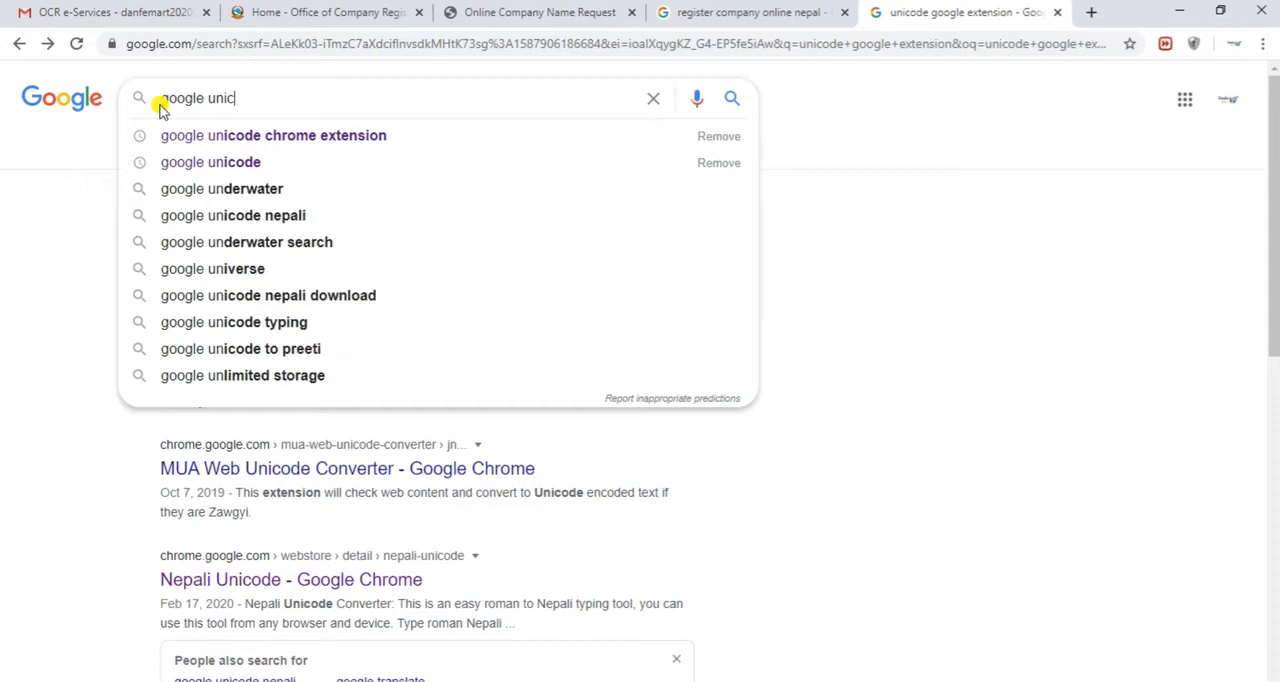
Search Google for "google unicode extension" to find a tool for Nepali Unicode typing
type("ode ")
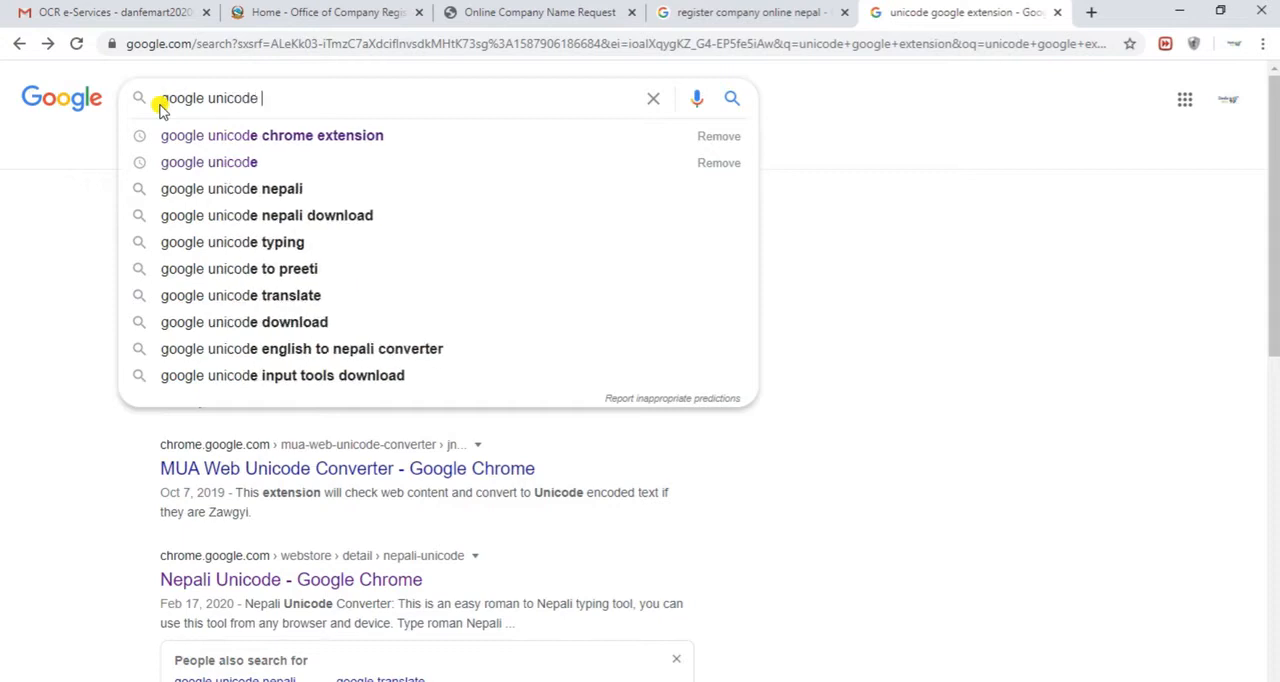
type("extens")
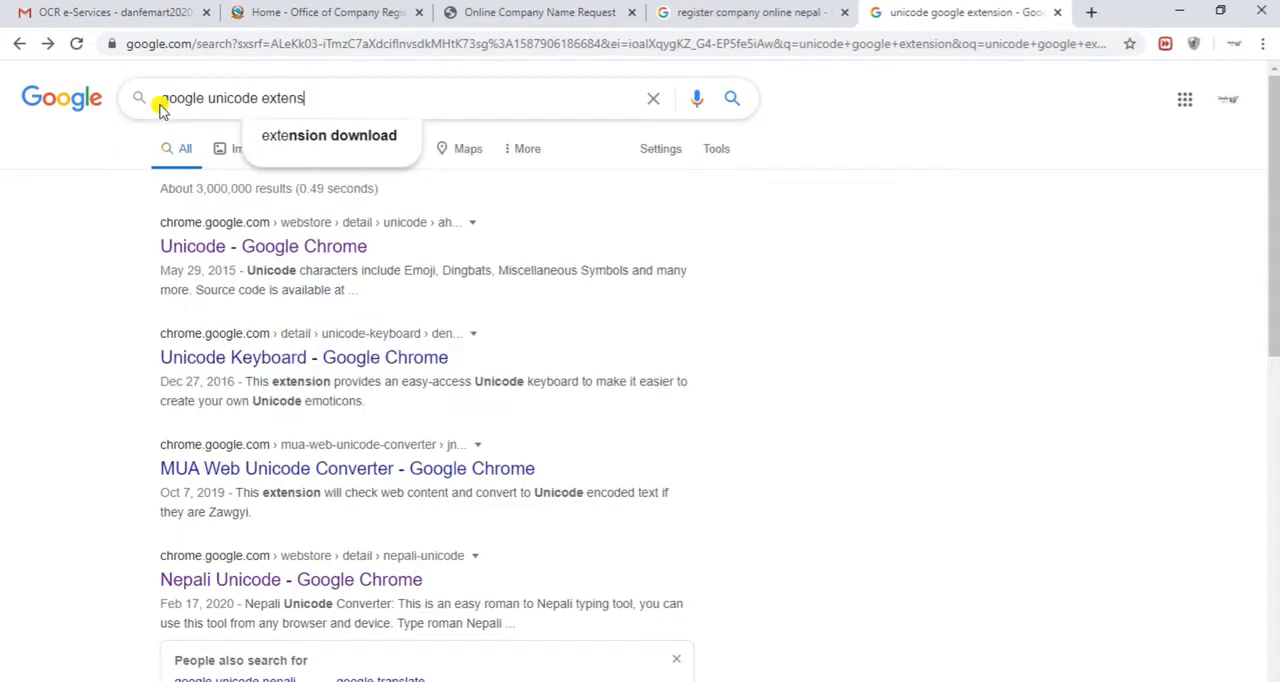
type("ion")
key("Return")
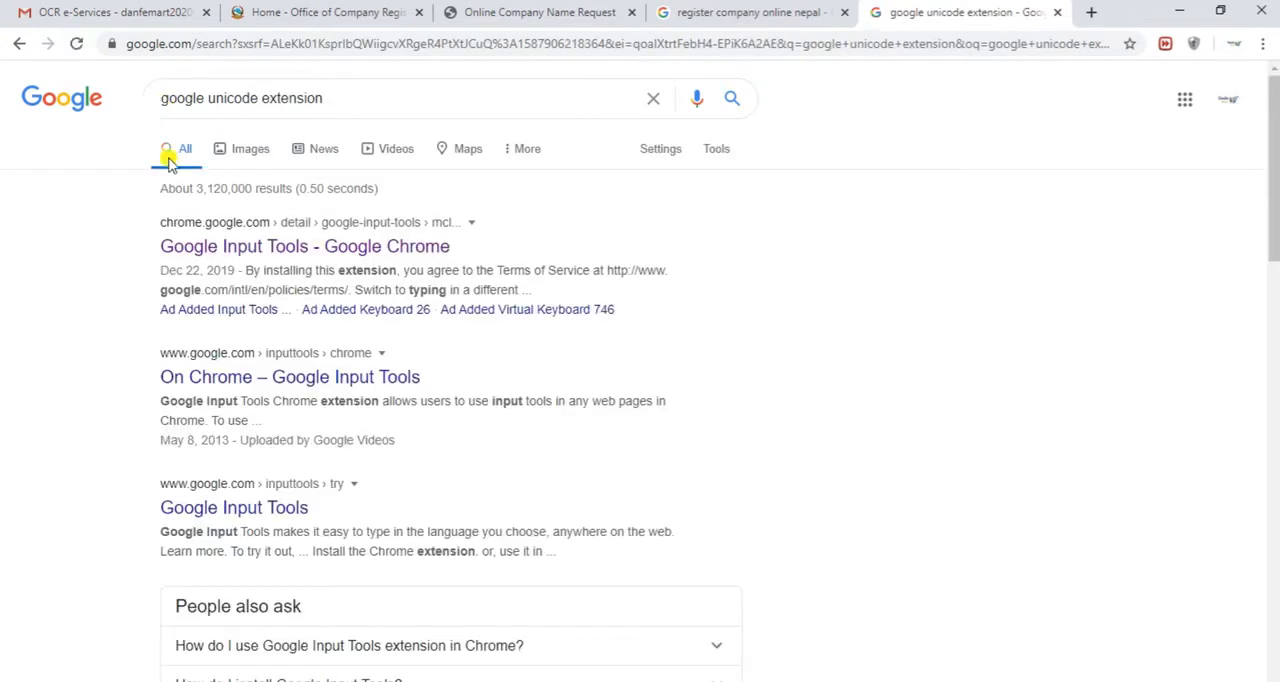
Open the Google Input Tools result in the Chrome Web Store and add the extension to Chrome
left_click(199, 250)
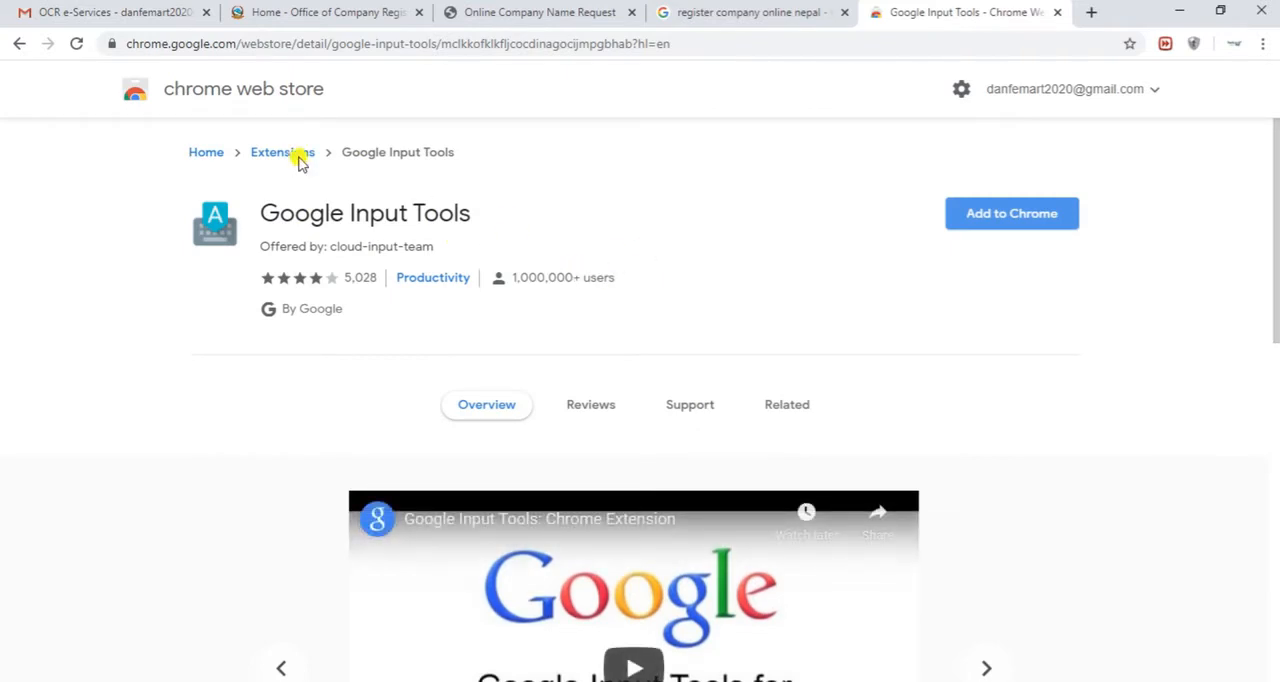
left_click(1014, 224)
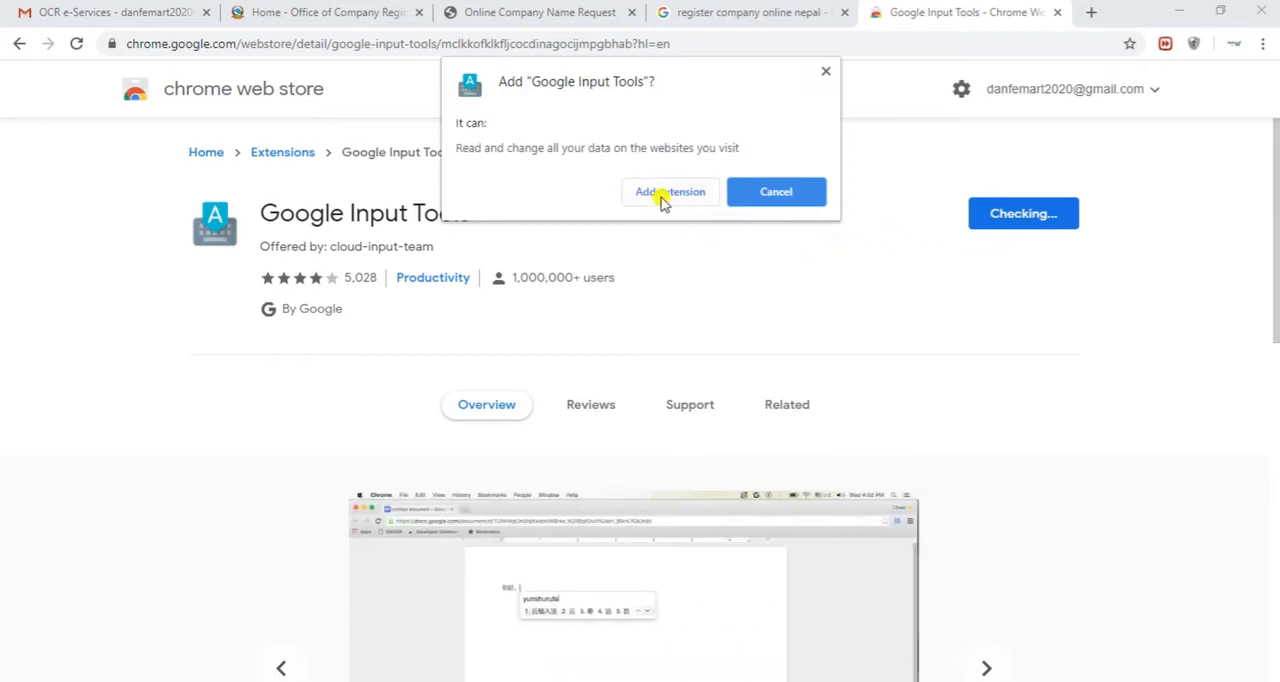
left_click(662, 195)
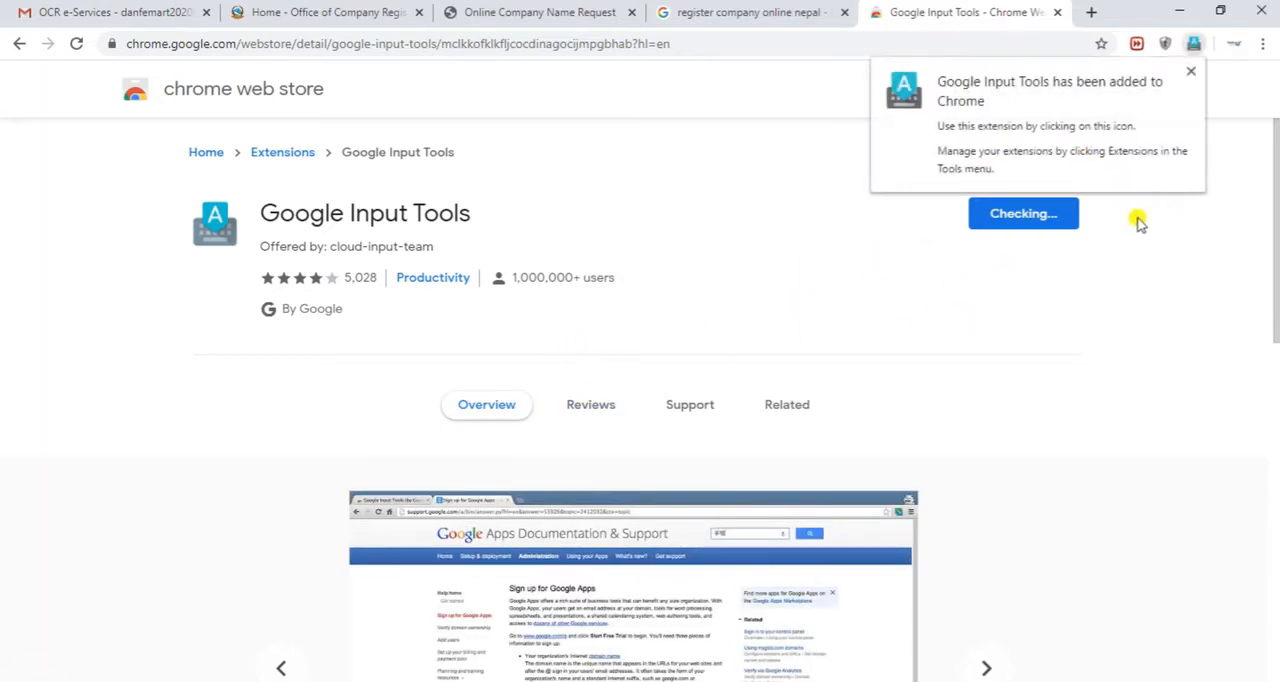
Open the Google Input Tools extension options and add the Nepali (नेपाली) transliteration tool to the selected input tools
left_click(1194, 43)
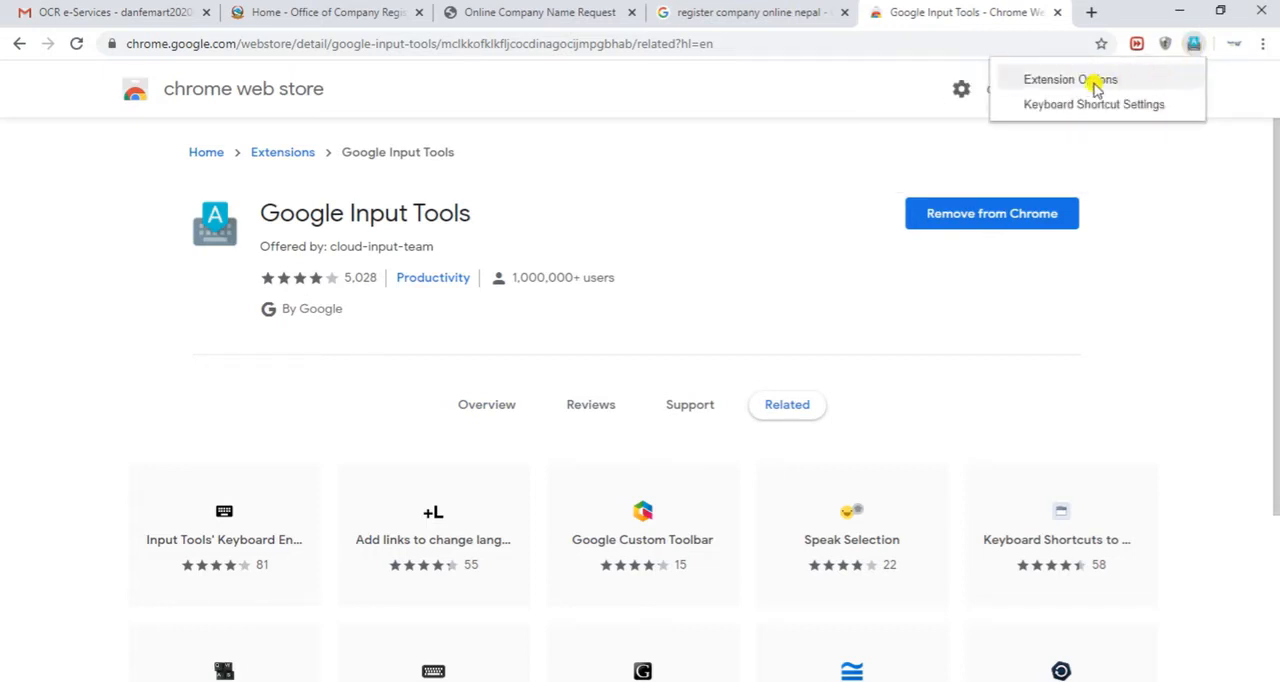
left_click(1096, 80)
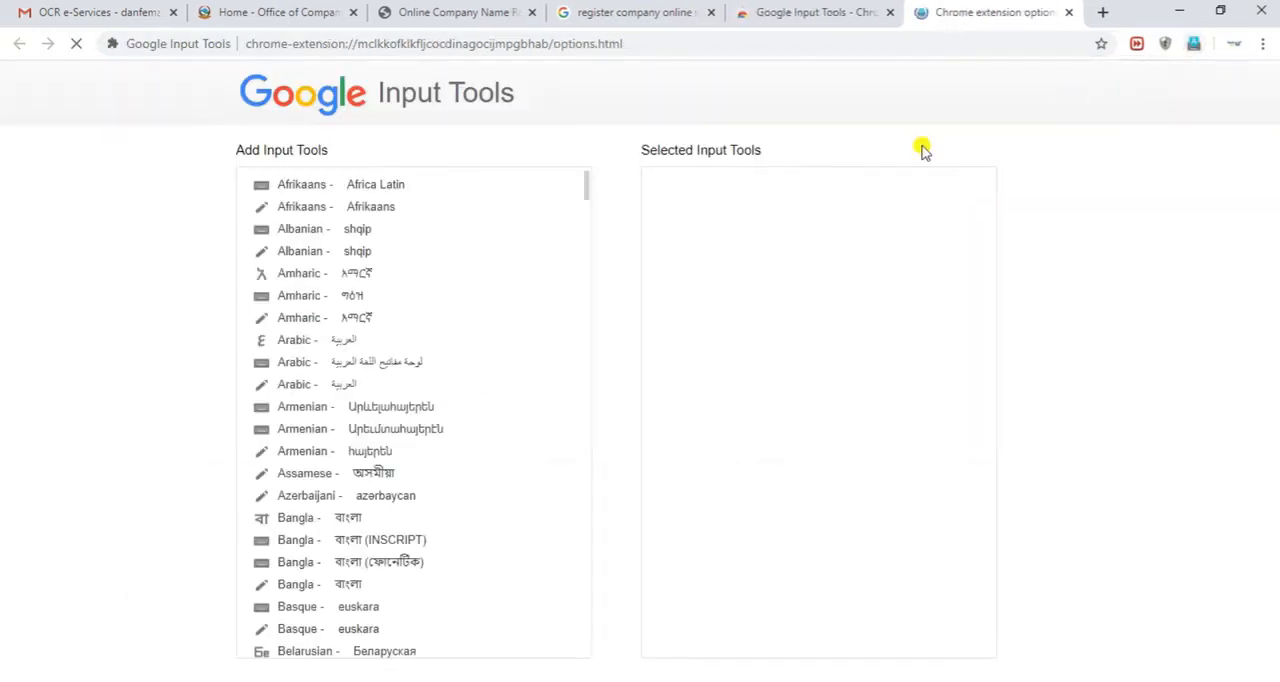
scroll(415, 450, "down", 10)
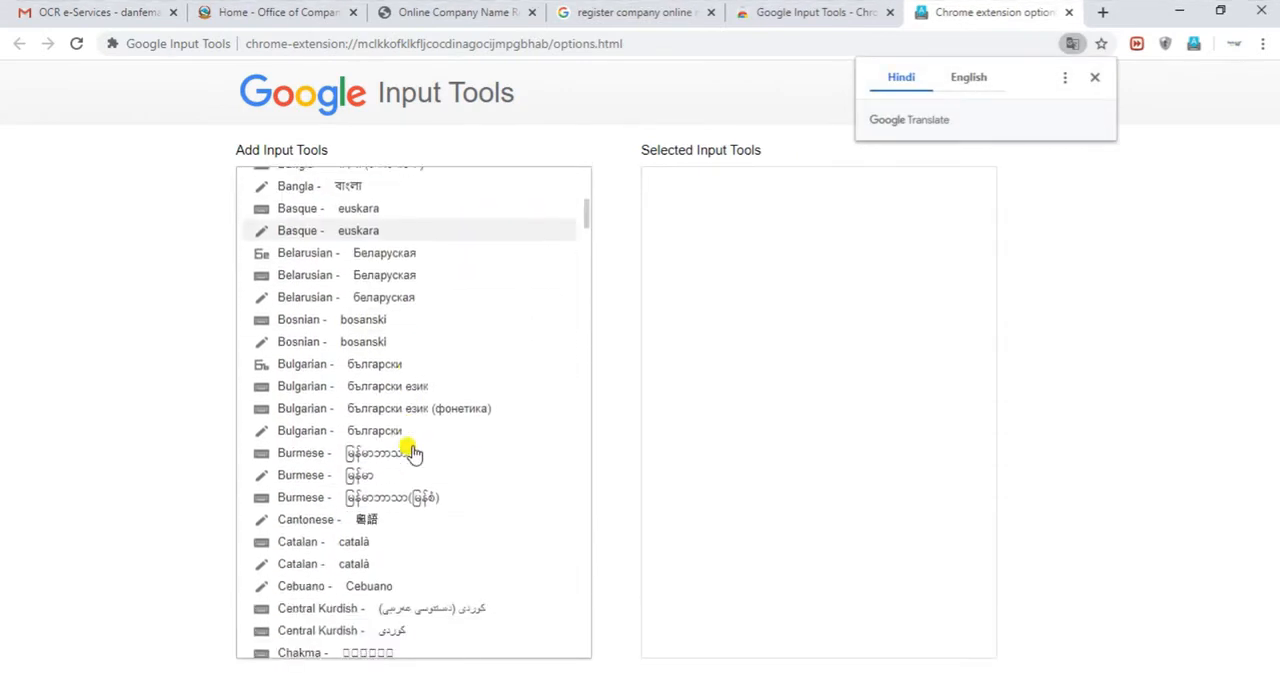
scroll(415, 460, "down", 15)
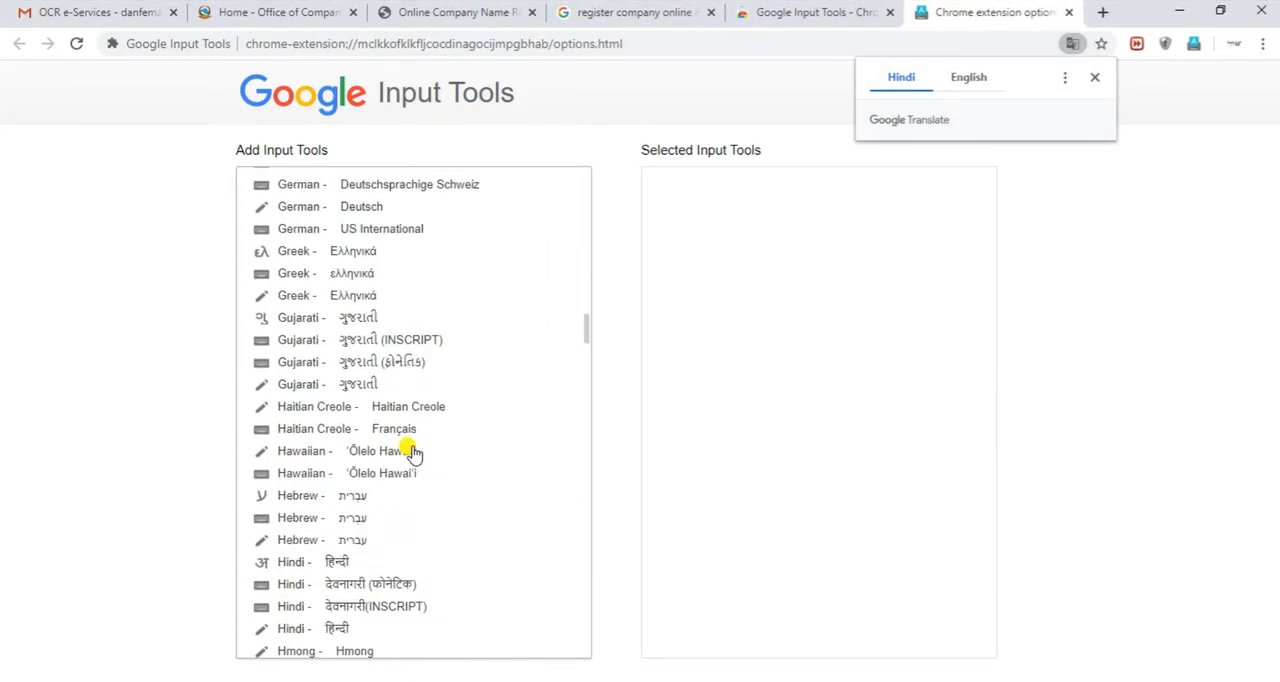
scroll(415, 495, "down", 10)
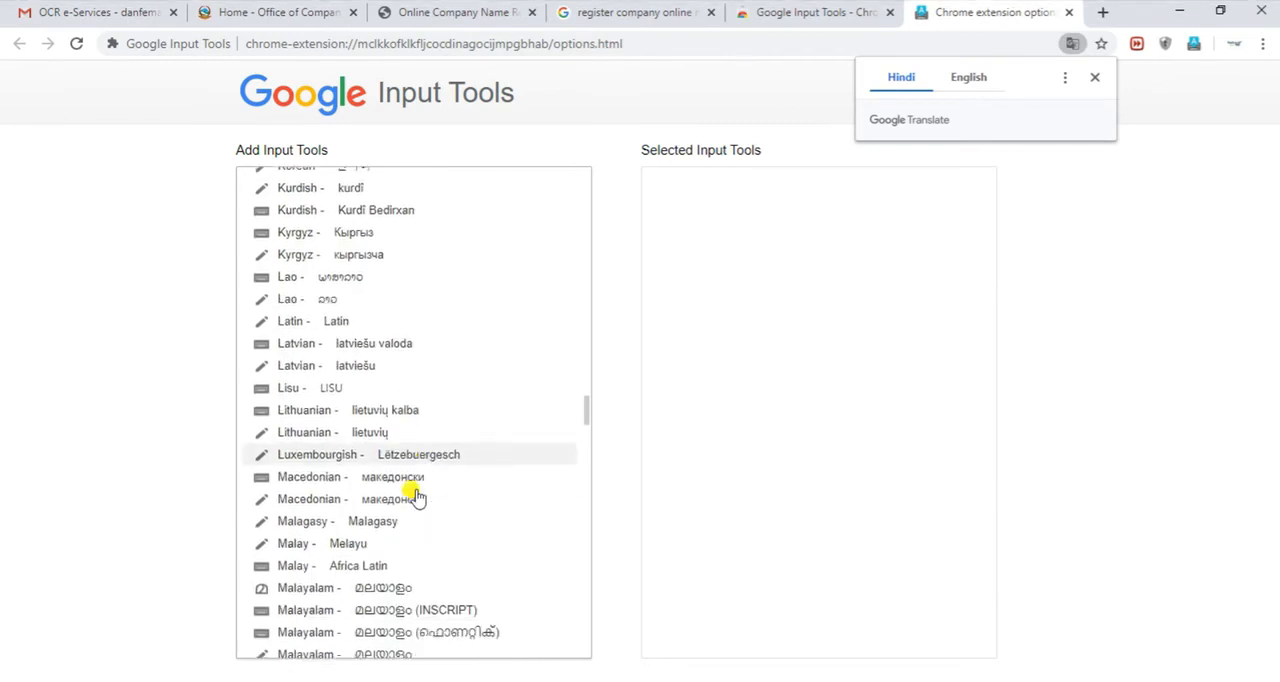
scroll(381, 502, "down", 3)
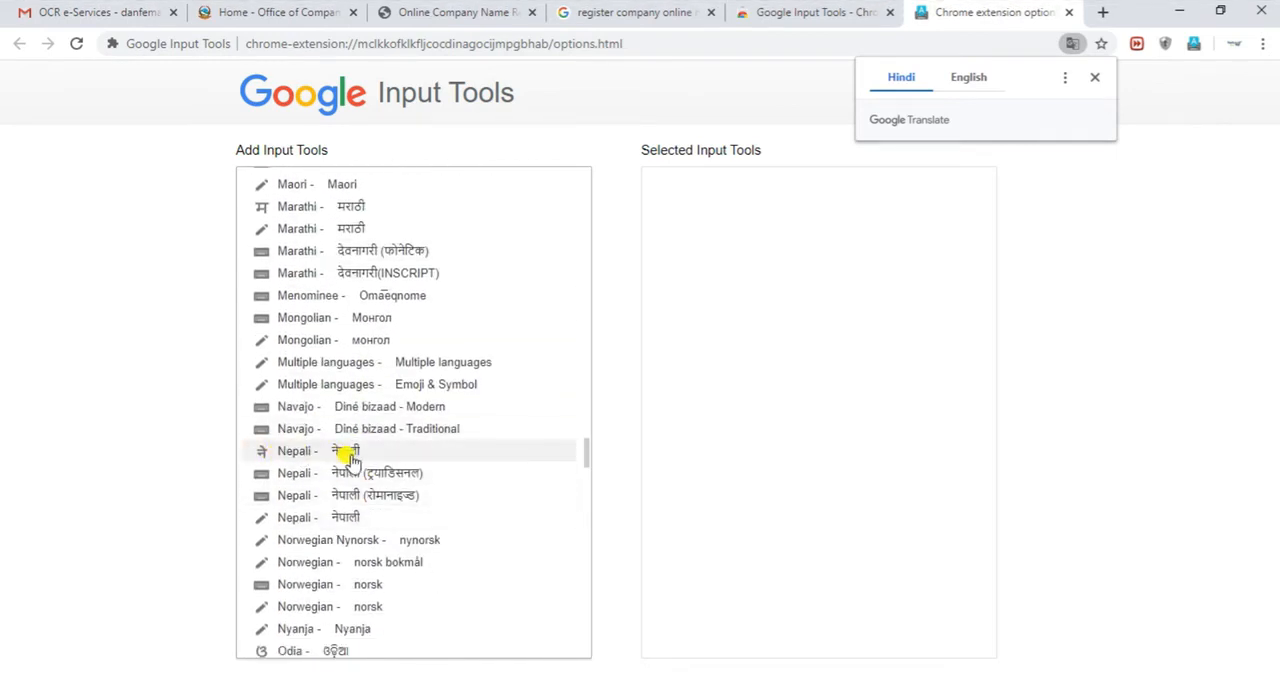
left_click(294, 455)
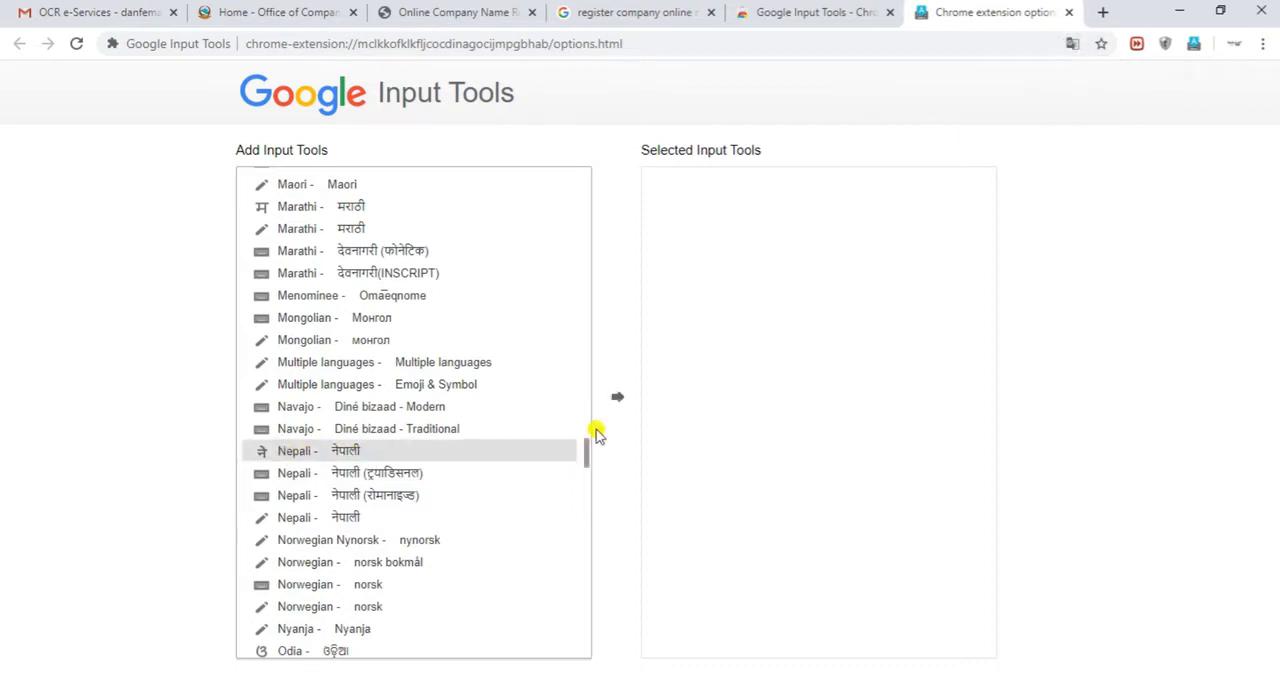
left_click(617, 398)
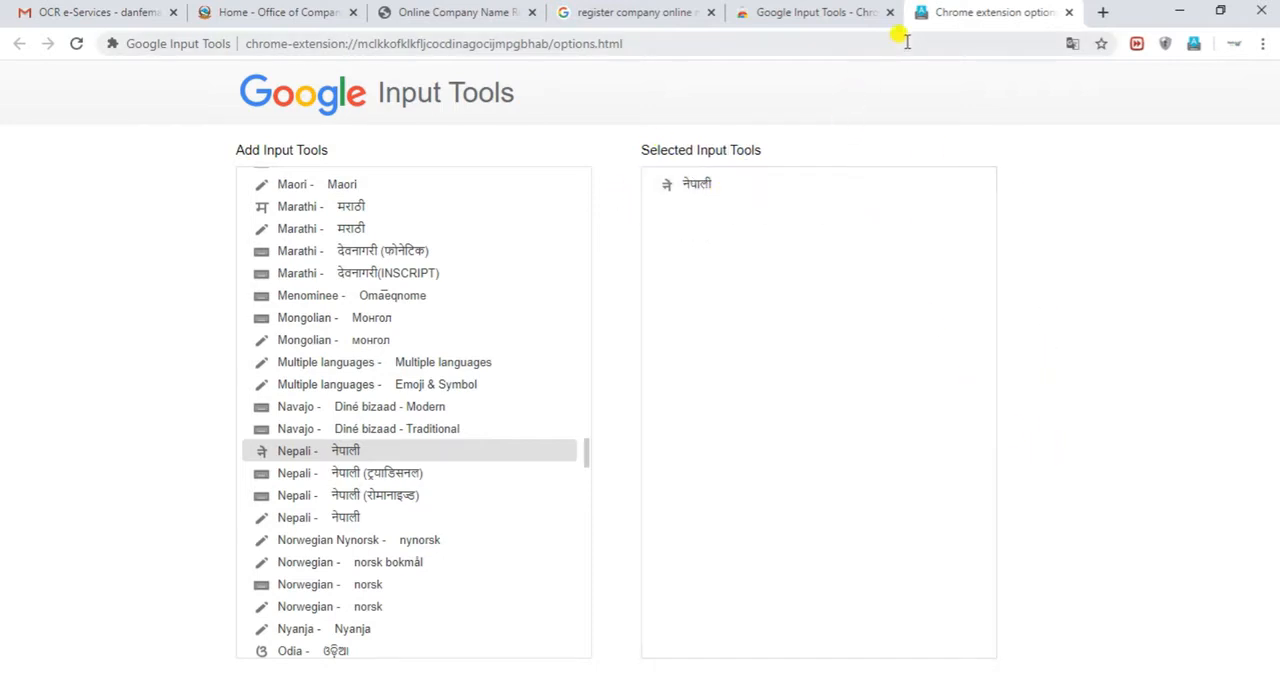
Return to the name reservation form, activate Nepali input and enter डाँफे मार्ट as the Nepali company name
left_click(458, 14)
left_click(298, 323)
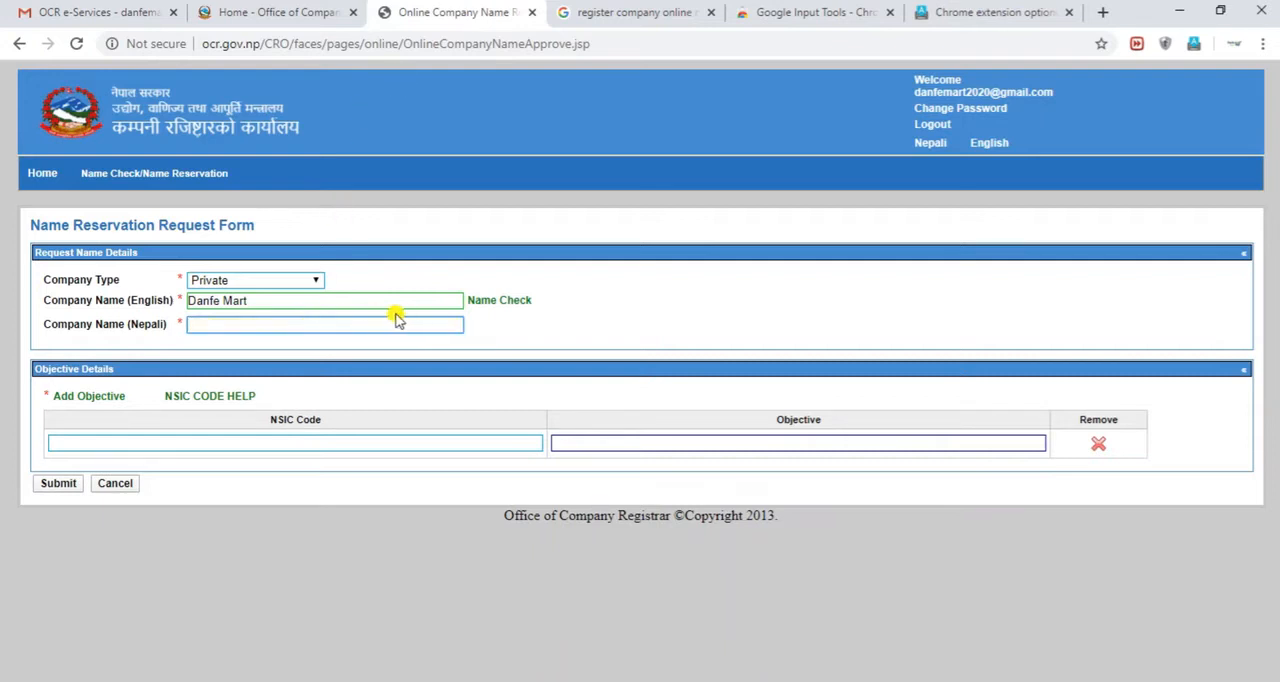
left_click(1193, 43)
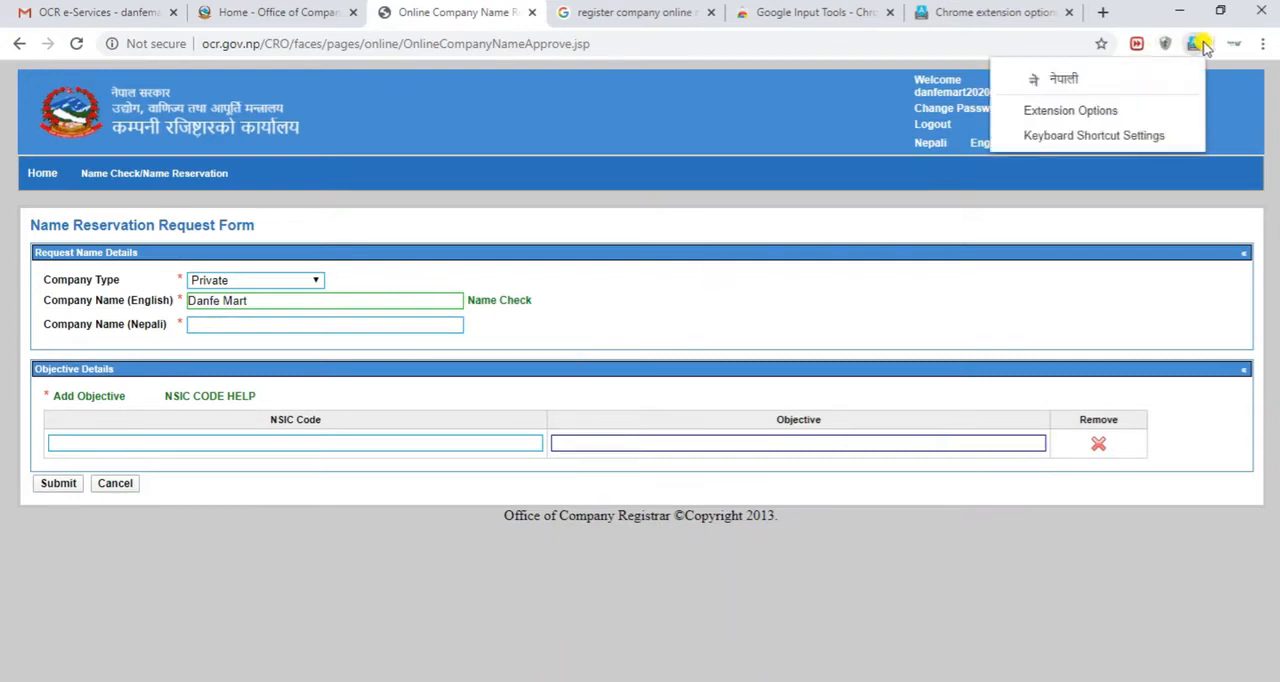
left_click(1083, 80)
left_click(375, 325)
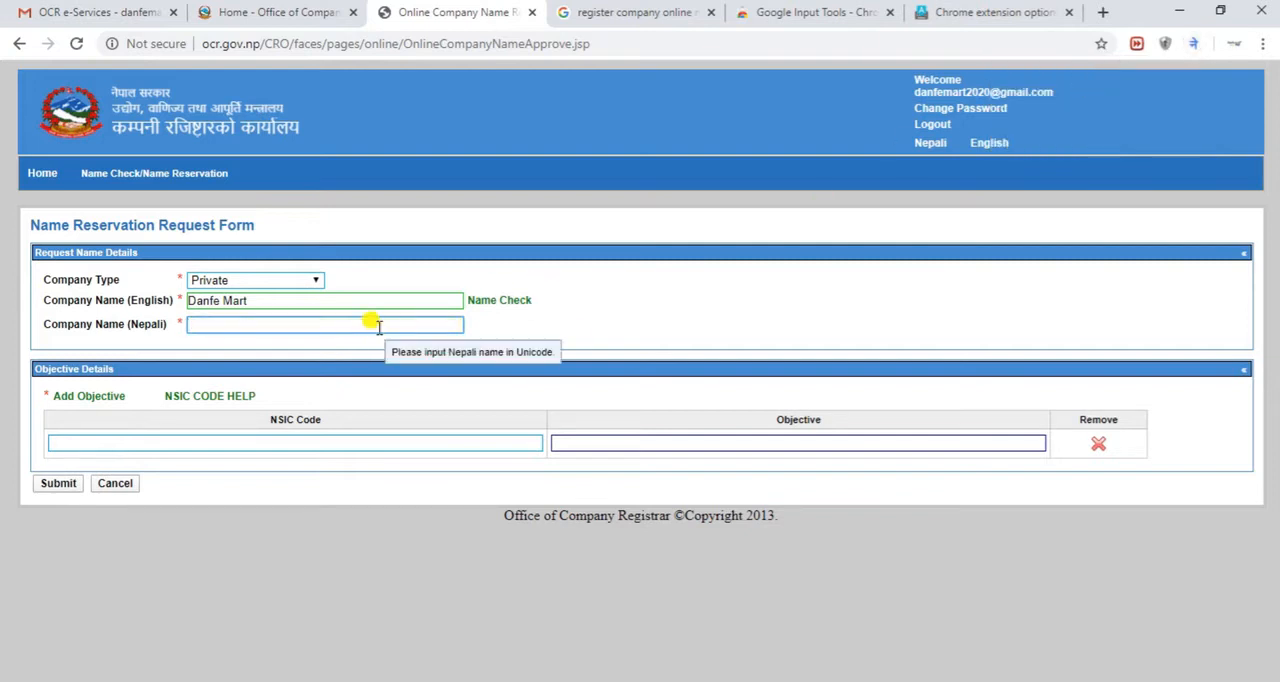
type("danfe ")
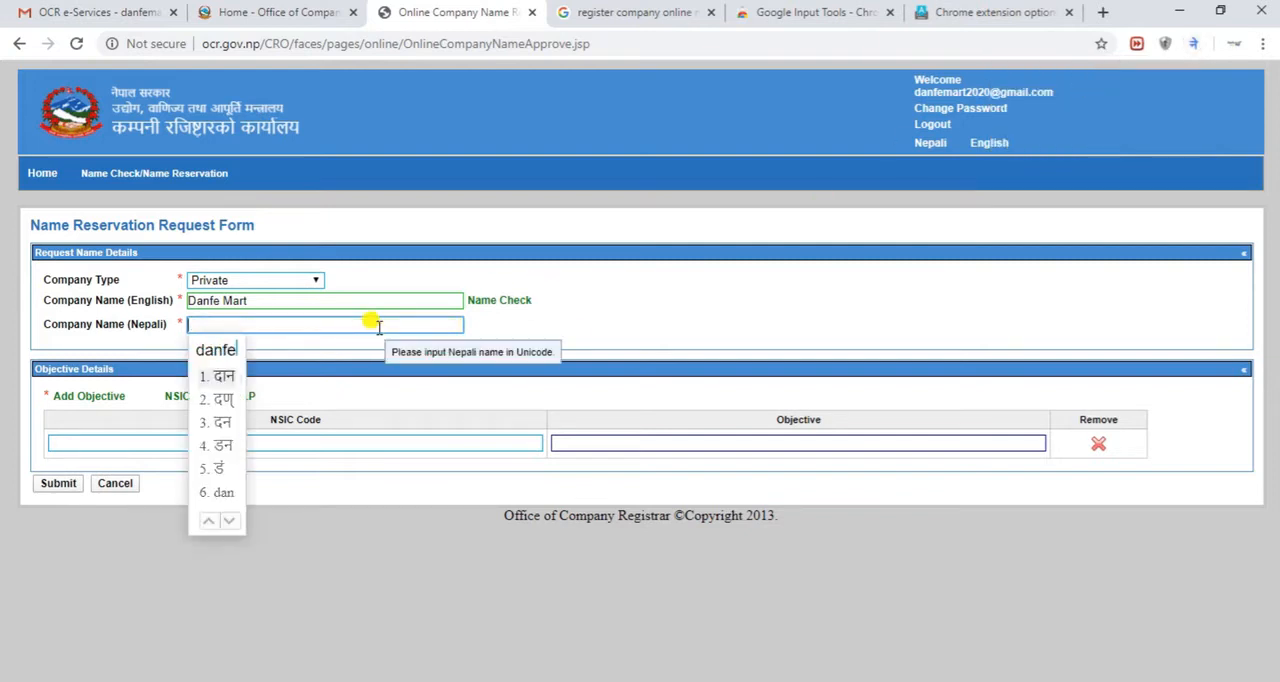
type("maart")
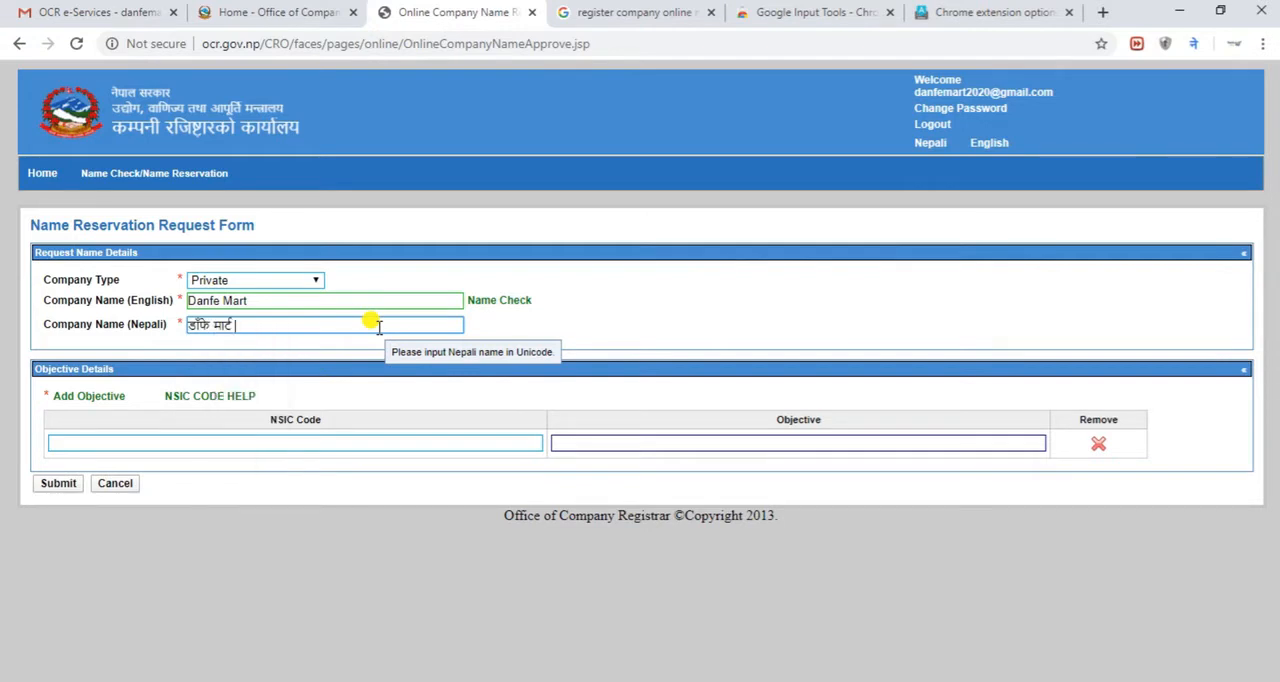
Select the empty NSIC Code field and switch off the Nepali input tool of Google Input Tools
left_click(303, 441)
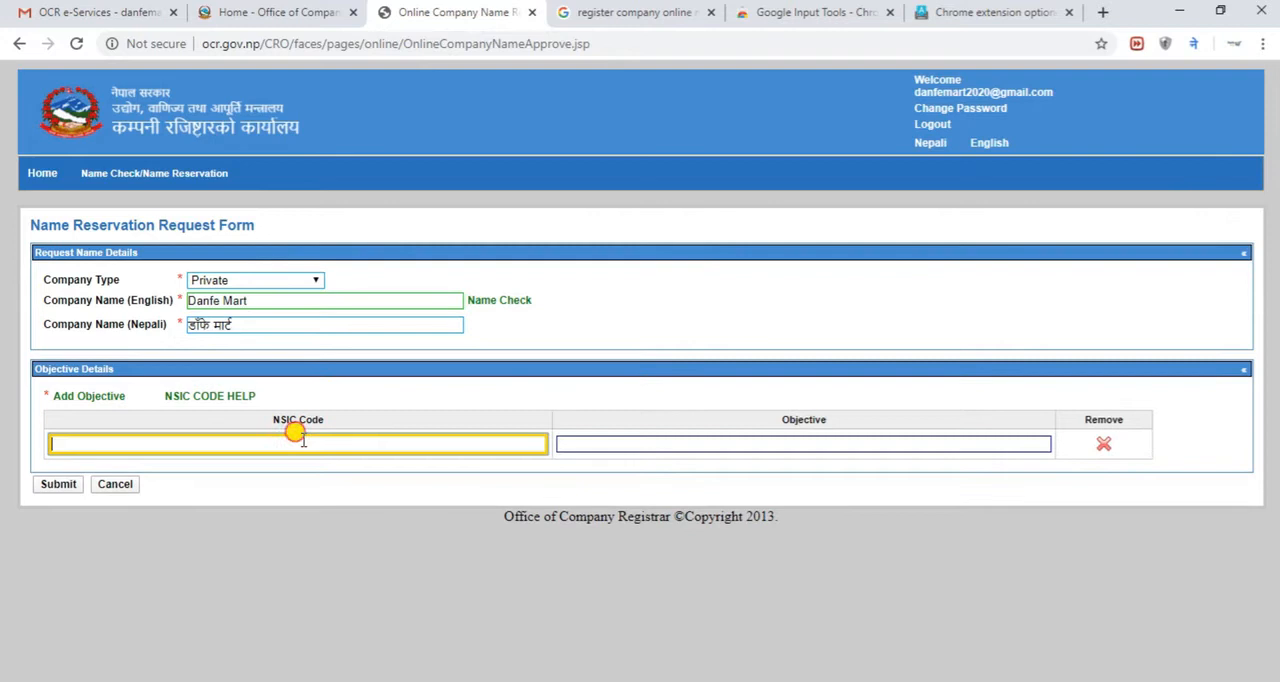
left_click(1197, 47)
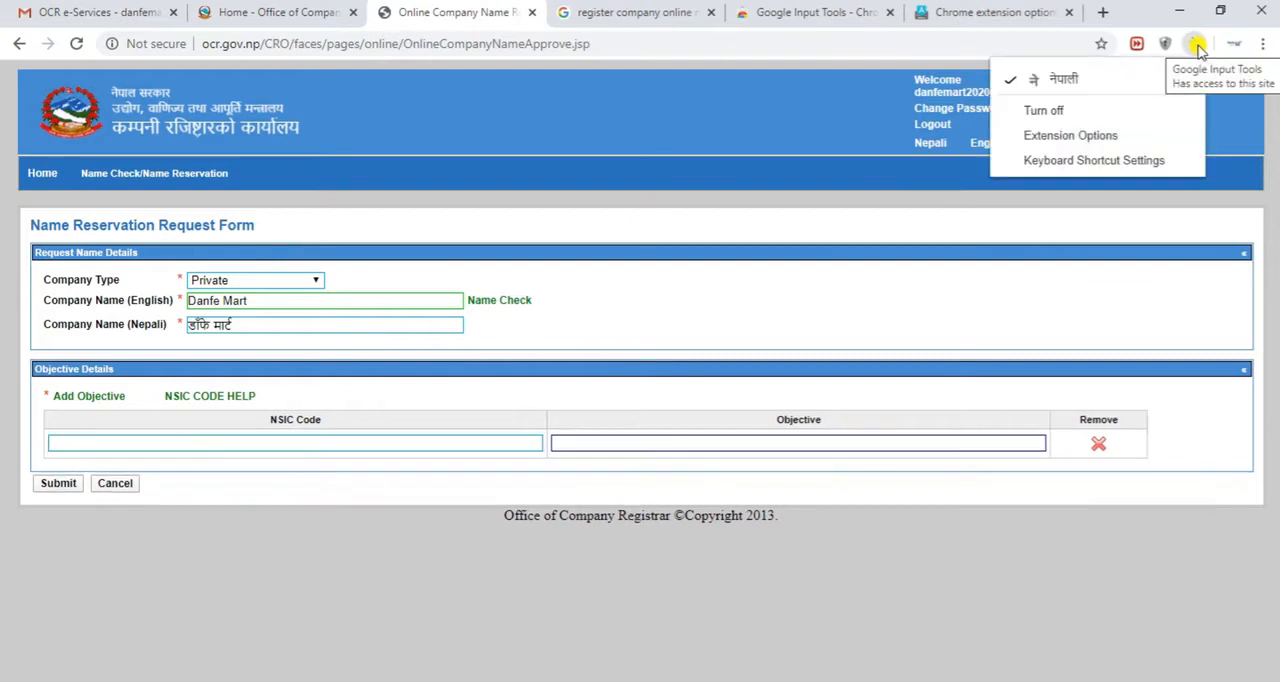
left_click(1080, 77)
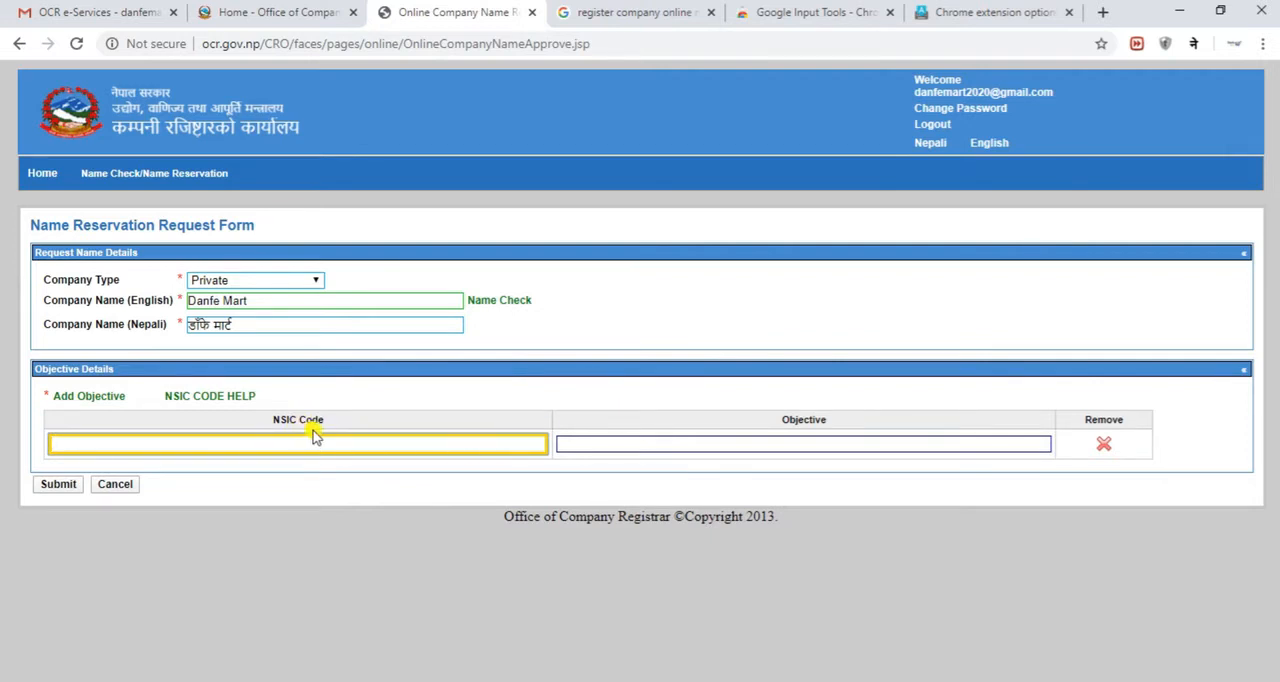
left_click(596, 444)
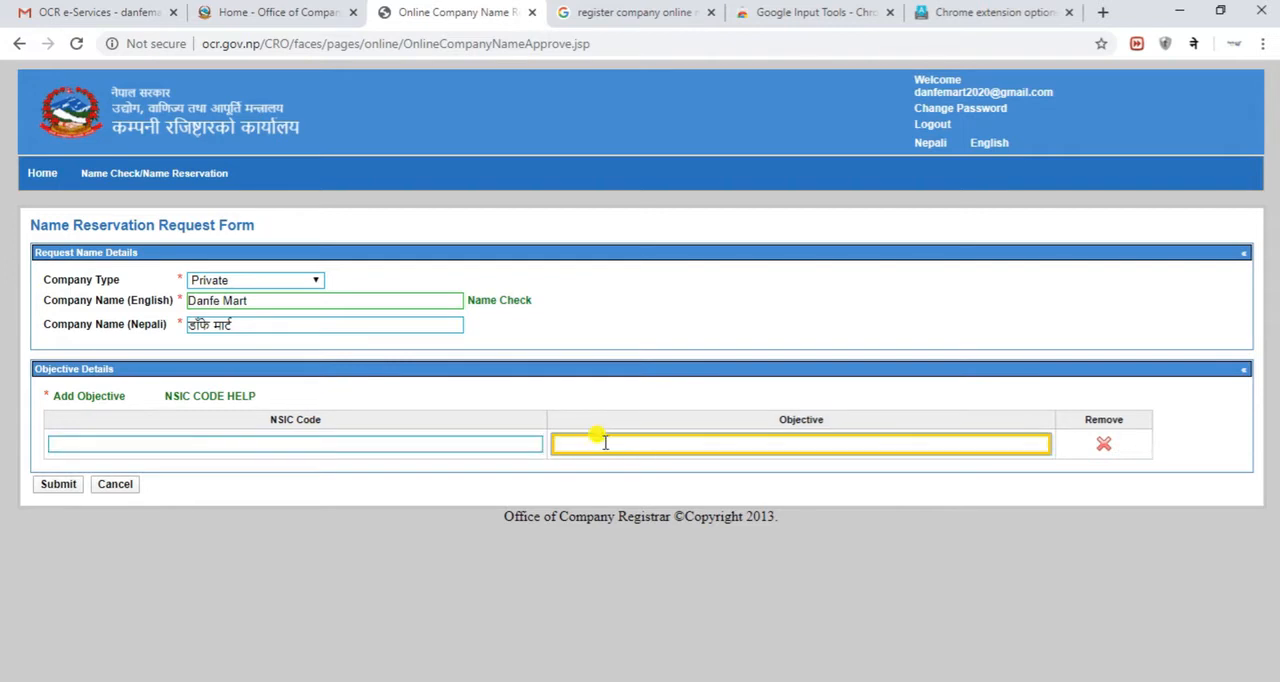
left_click(360, 435)
left_click(601, 440)
left_click(526, 445)
left_click(576, 440)
left_click(530, 442)
left_click(572, 442)
Open the NSIC code help list and browse through it to page 27, keeping the objective fields of the form in view
left_click(212, 397)
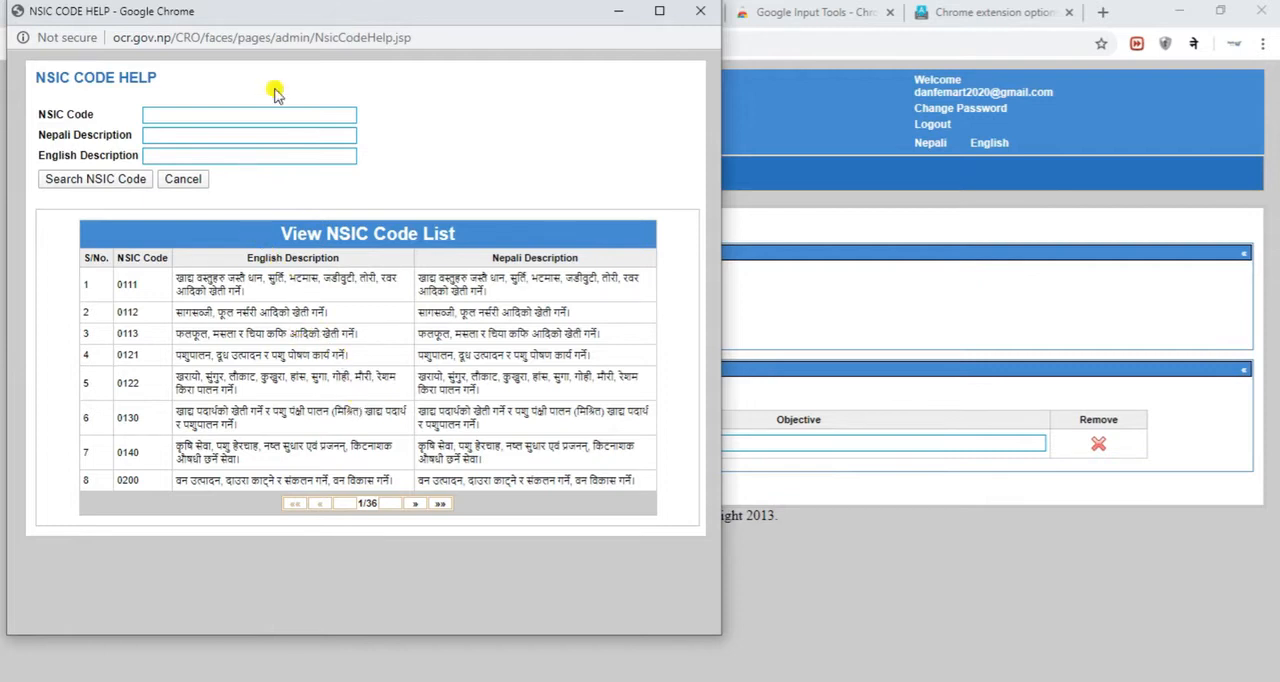
left_click_drag(351, 20, 632, 85)
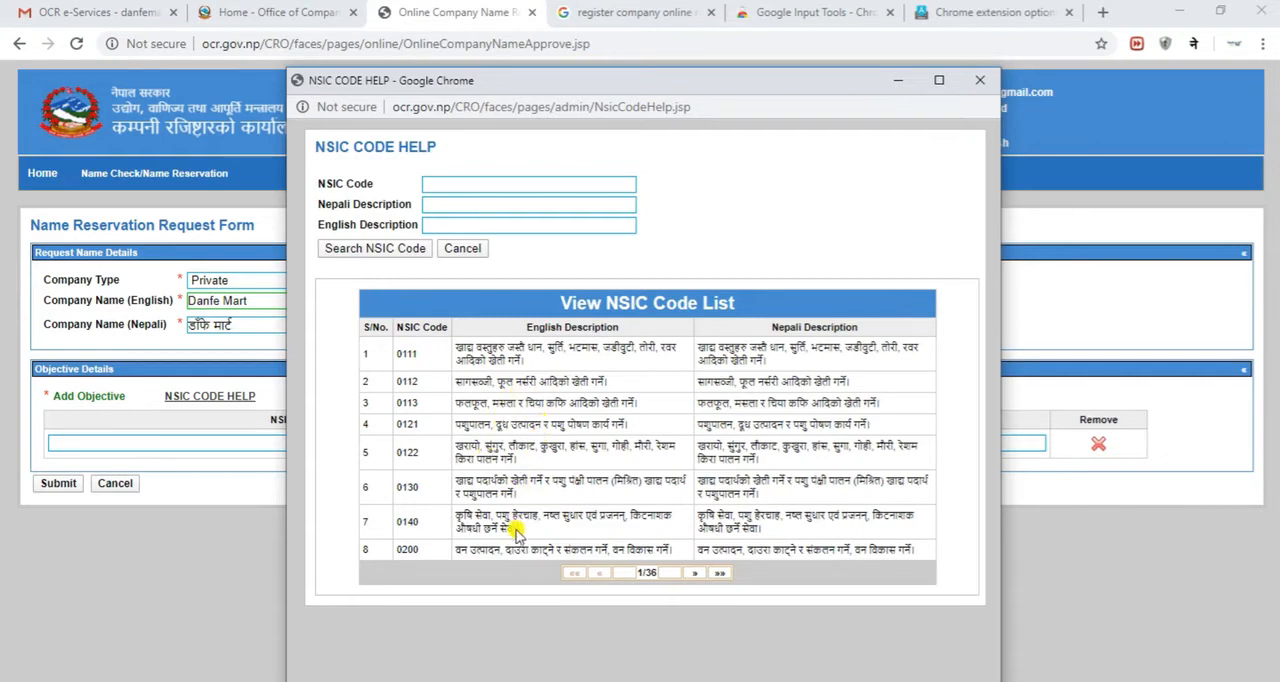
left_click(693, 574)
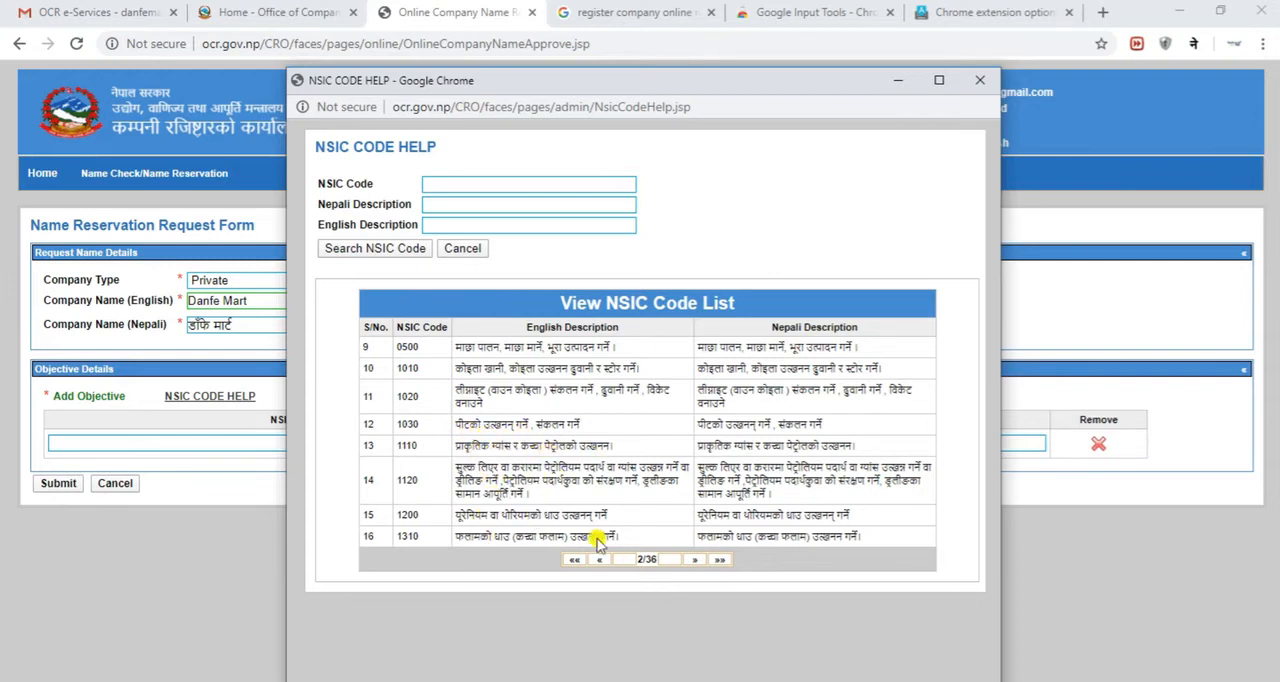
left_click(693, 562)
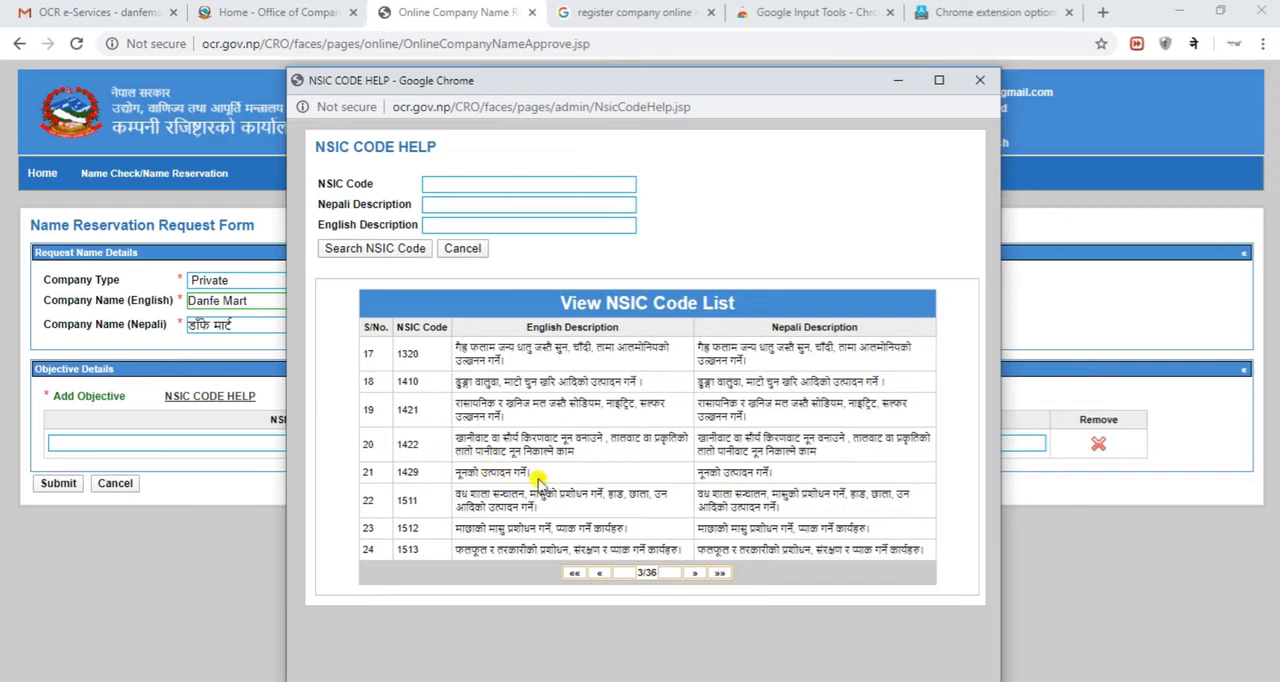
left_click(692, 573)
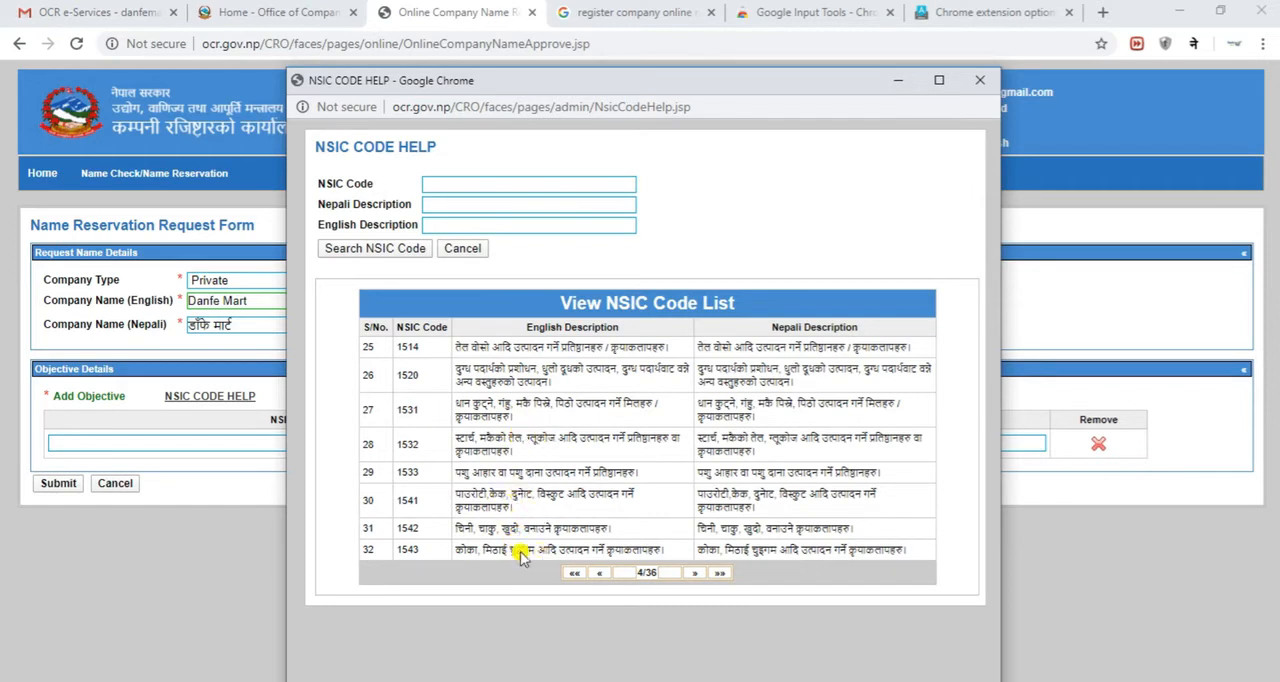
left_click(694, 574)
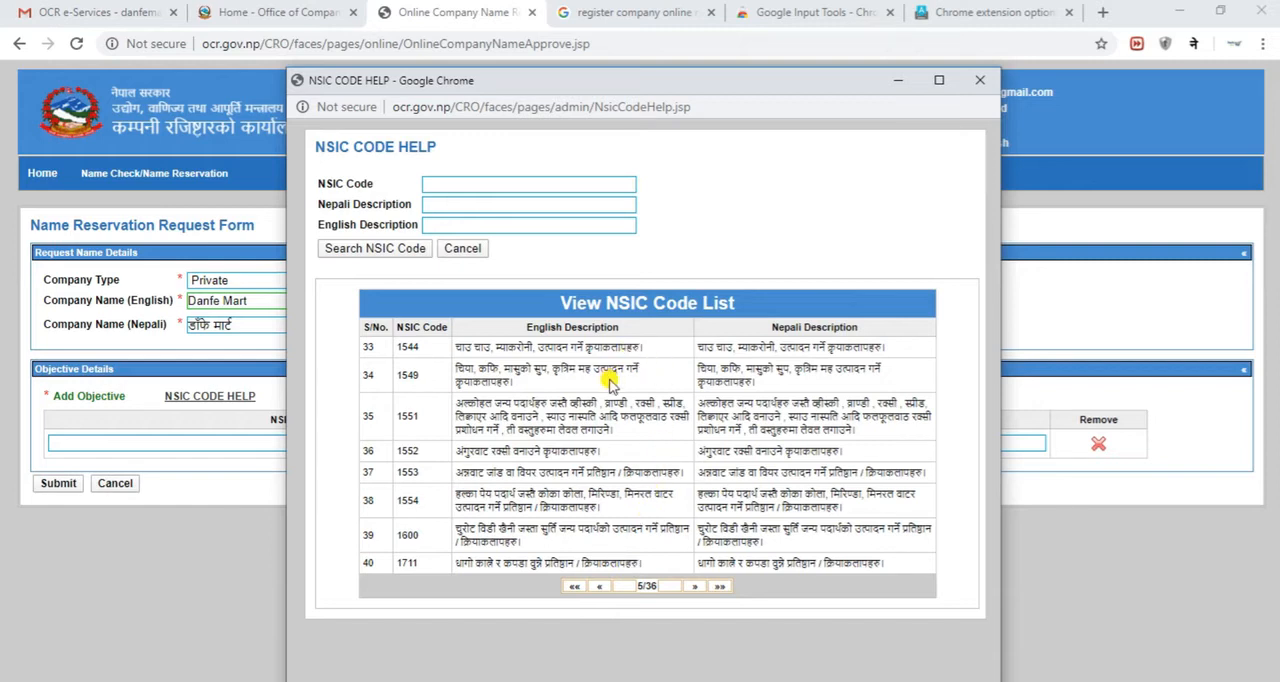
left_click(694, 588)
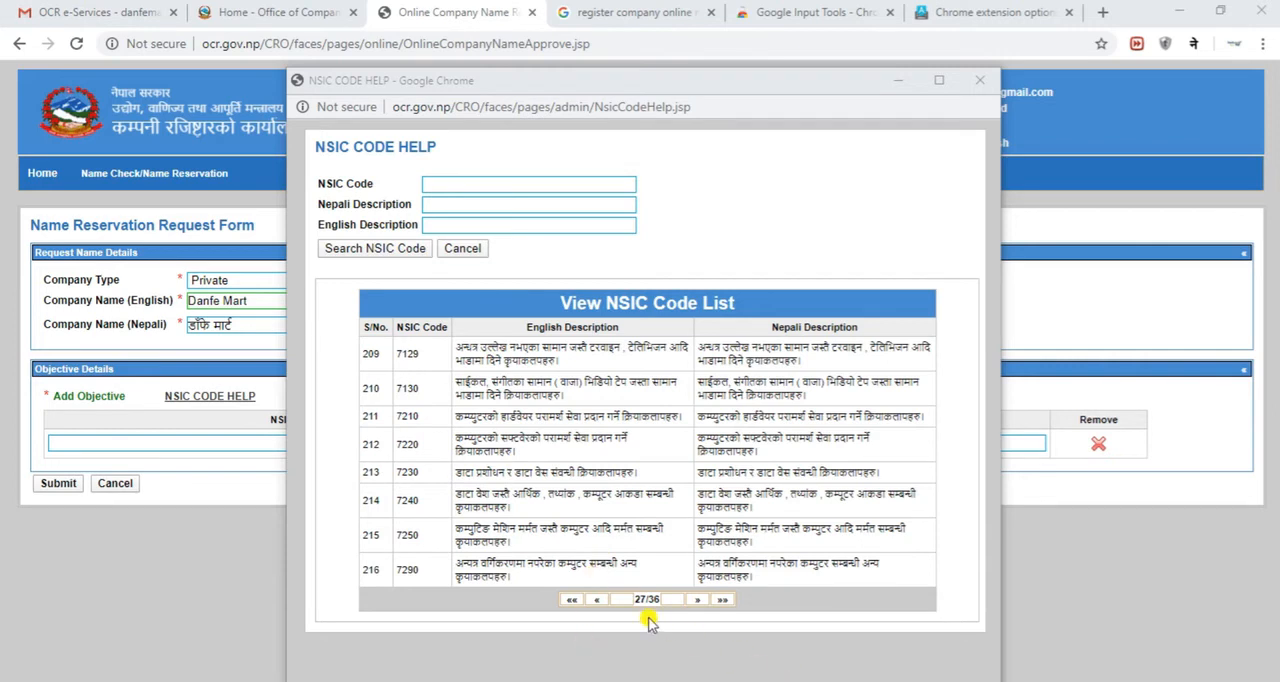
left_click_drag(592, 88, 810, 88)
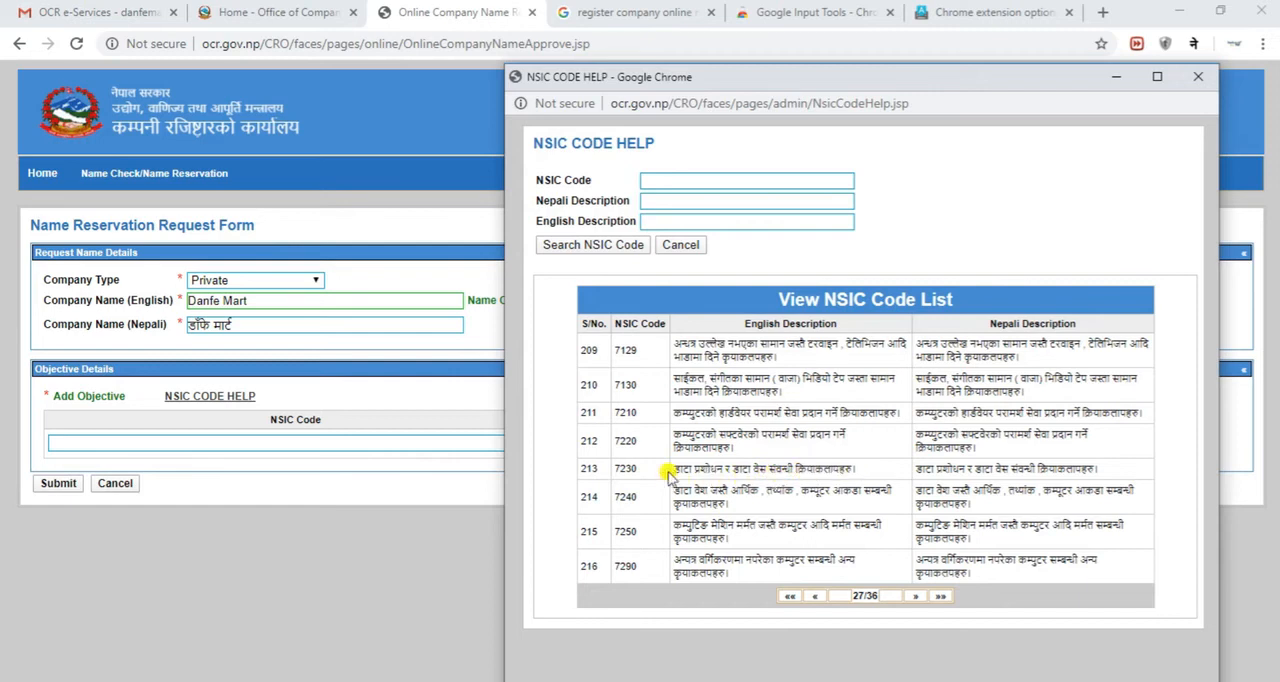
Copy NSIC code 7230 from the code list into the first objective row and accept its matching suggestion
double_click(622, 472)
right_click(625, 465)
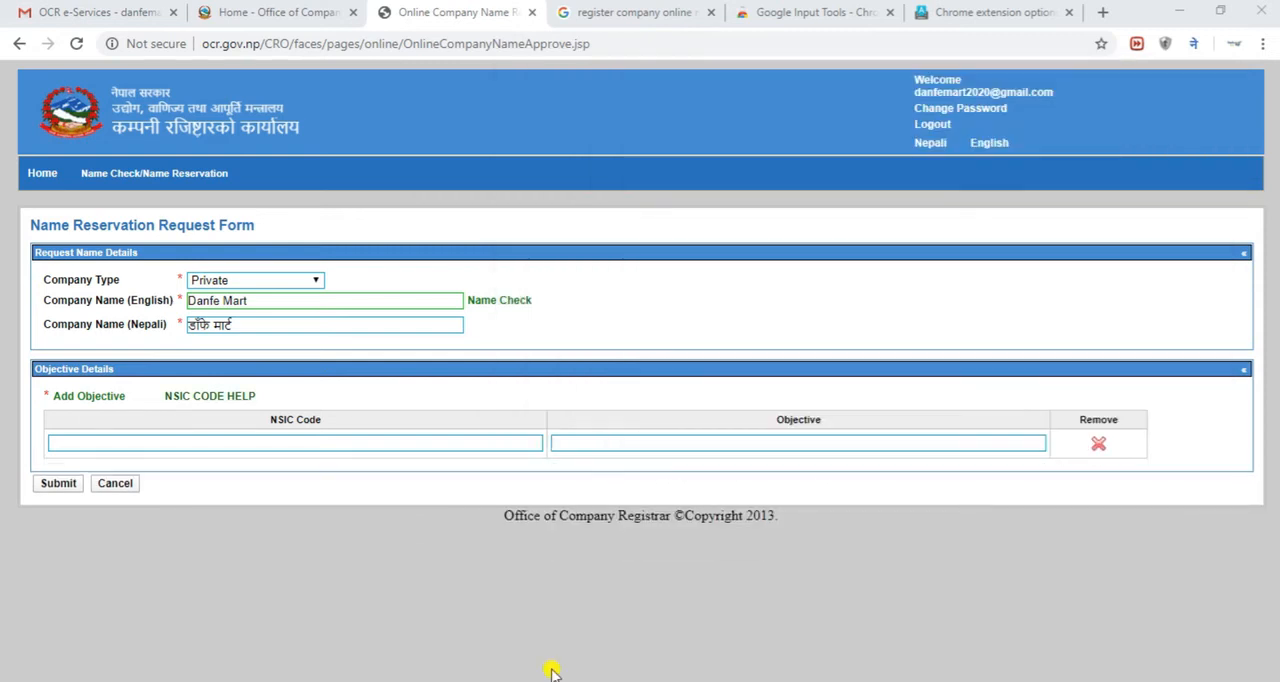
mouse_move(980, 681)
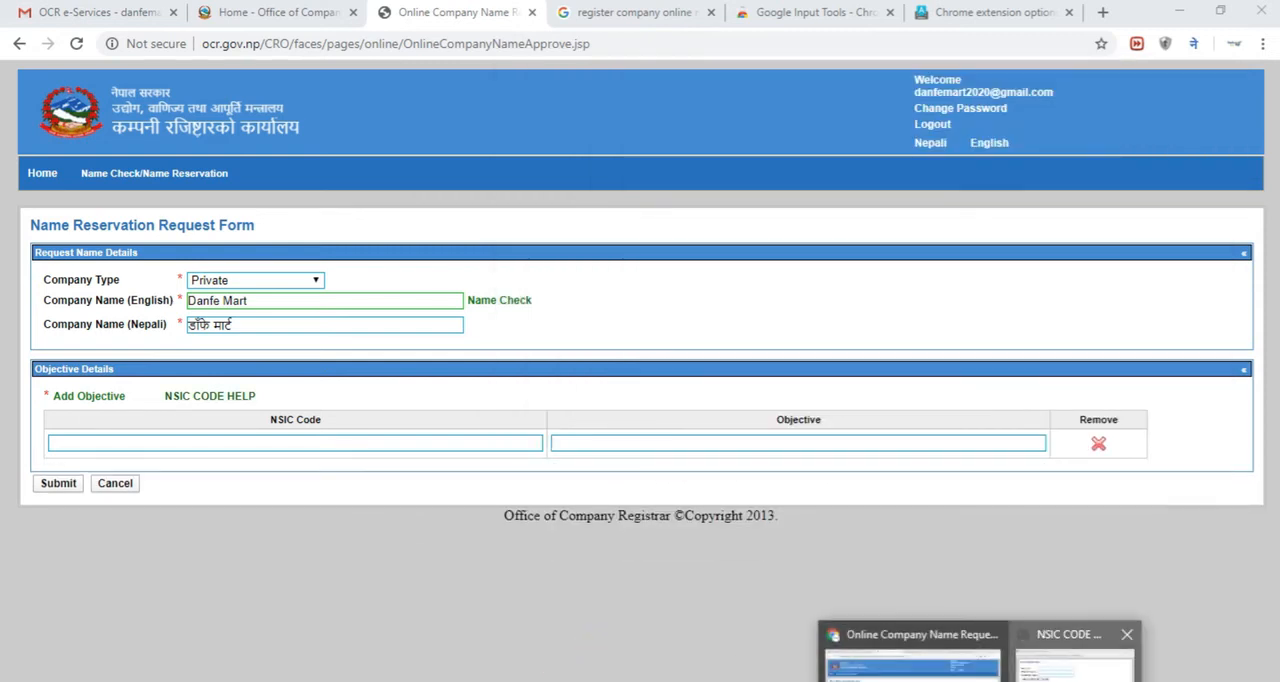
left_click(1072, 670)
double_click(623, 470)
right_click(623, 470)
left_click(640, 481)
left_click(396, 442)
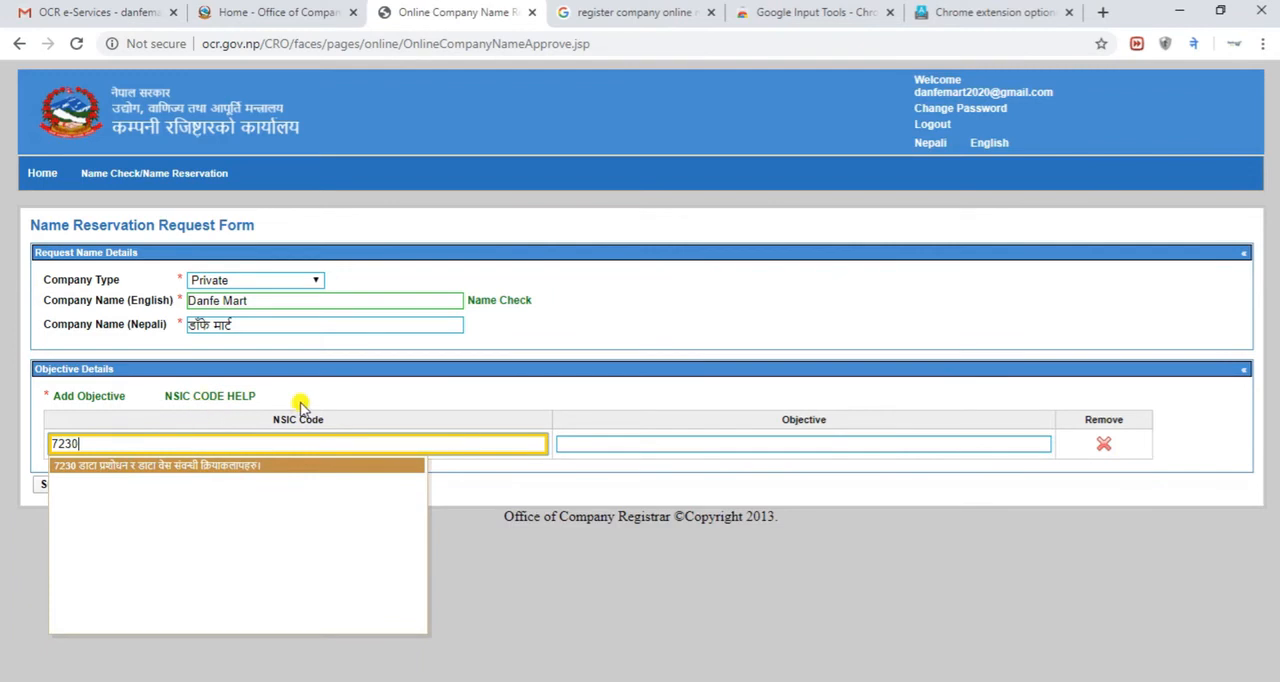
left_click(266, 466)
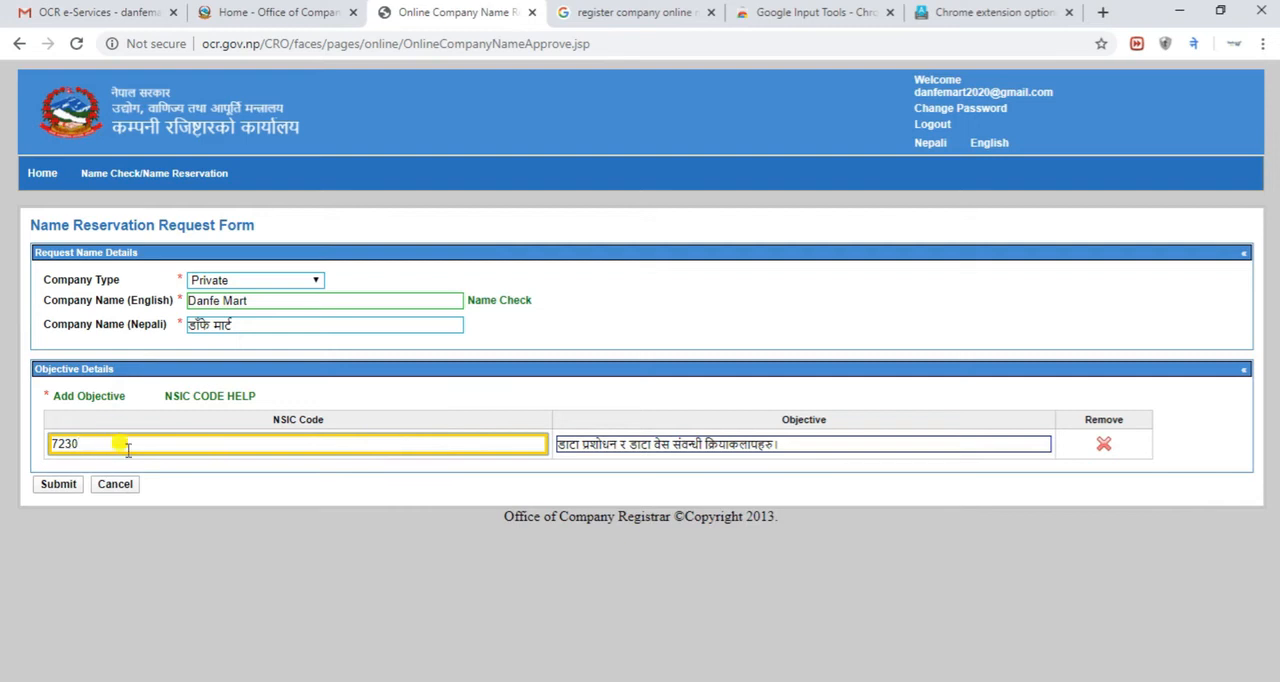
Add a second objective row and bring back the NSIC code help window
left_click(90, 397)
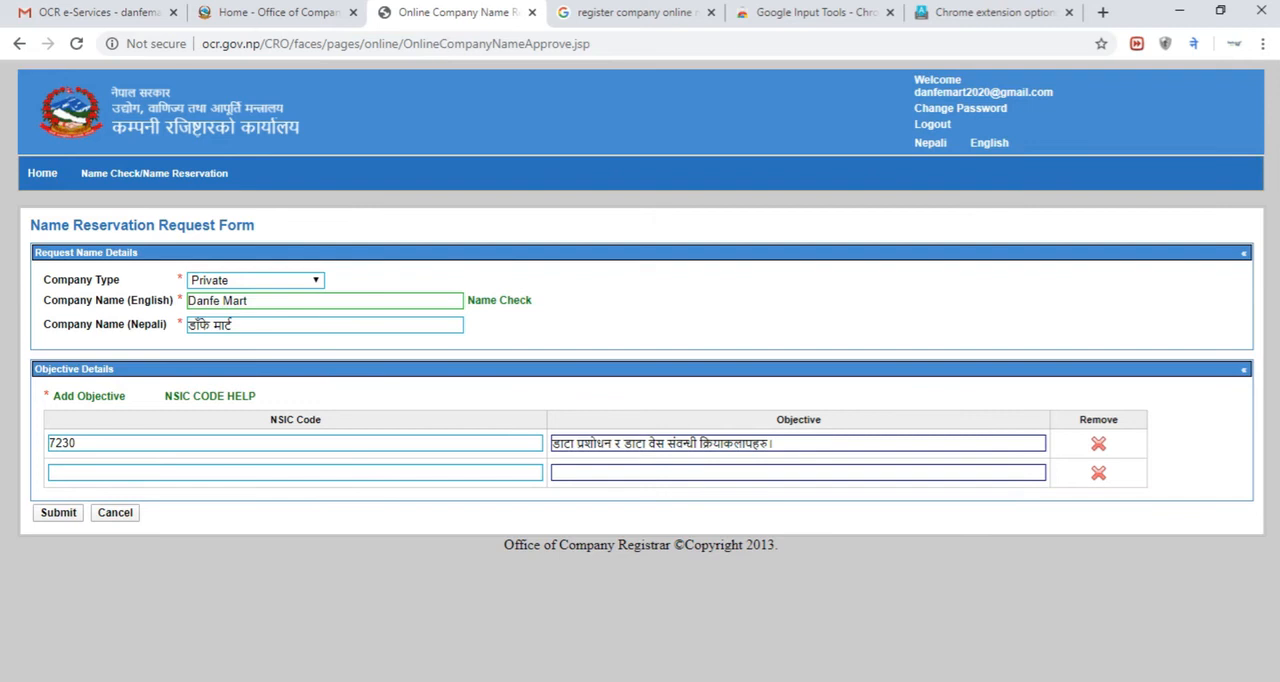
mouse_move(980, 681)
left_click(1074, 672)
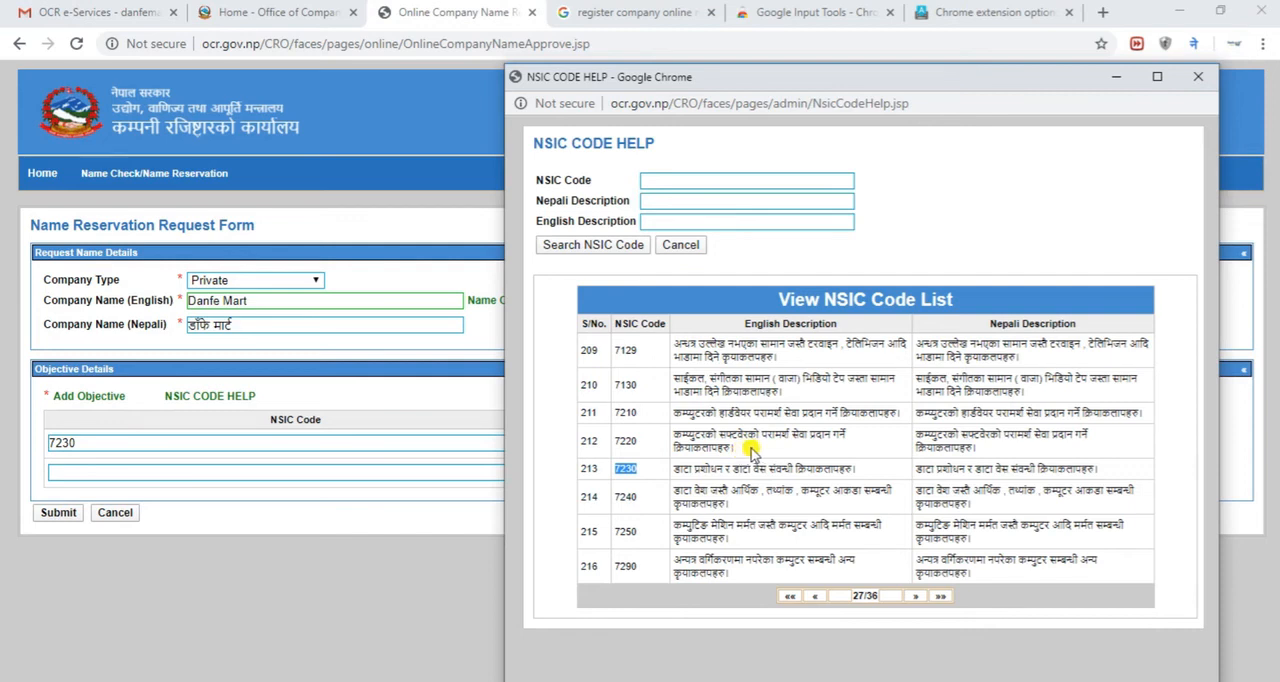
left_click_drag(731, 507, 674, 491)
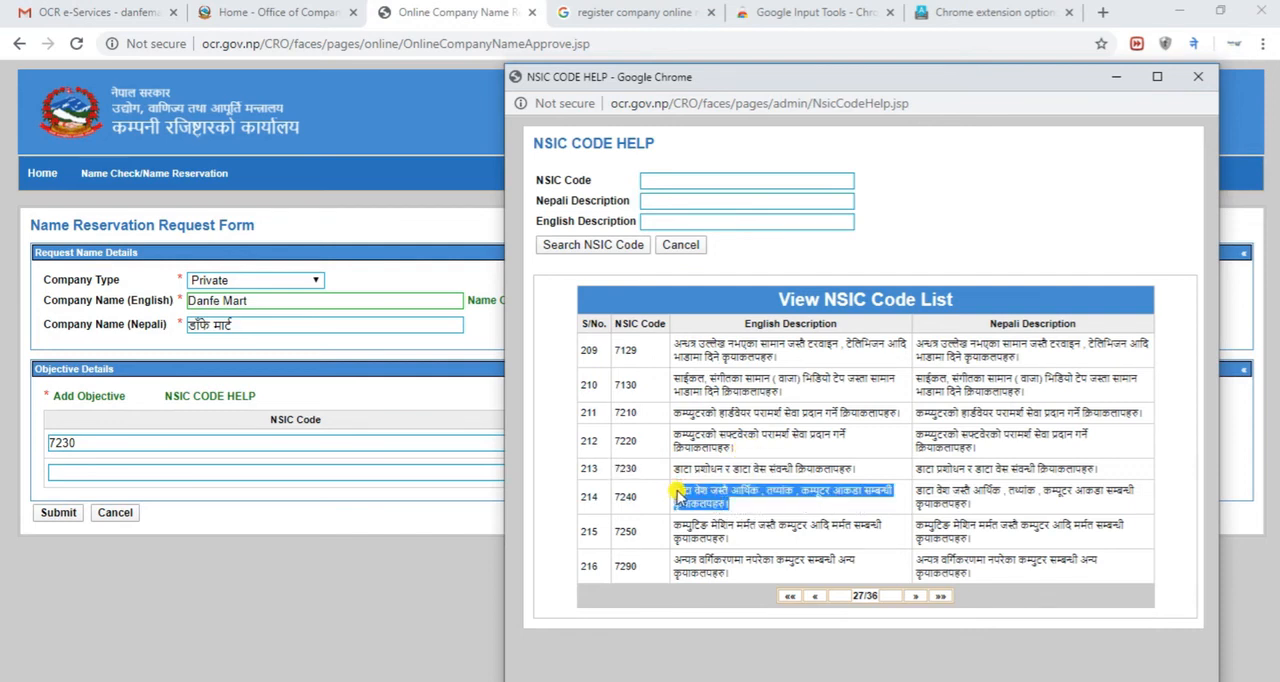
right_click(676, 494)
left_click(716, 504)
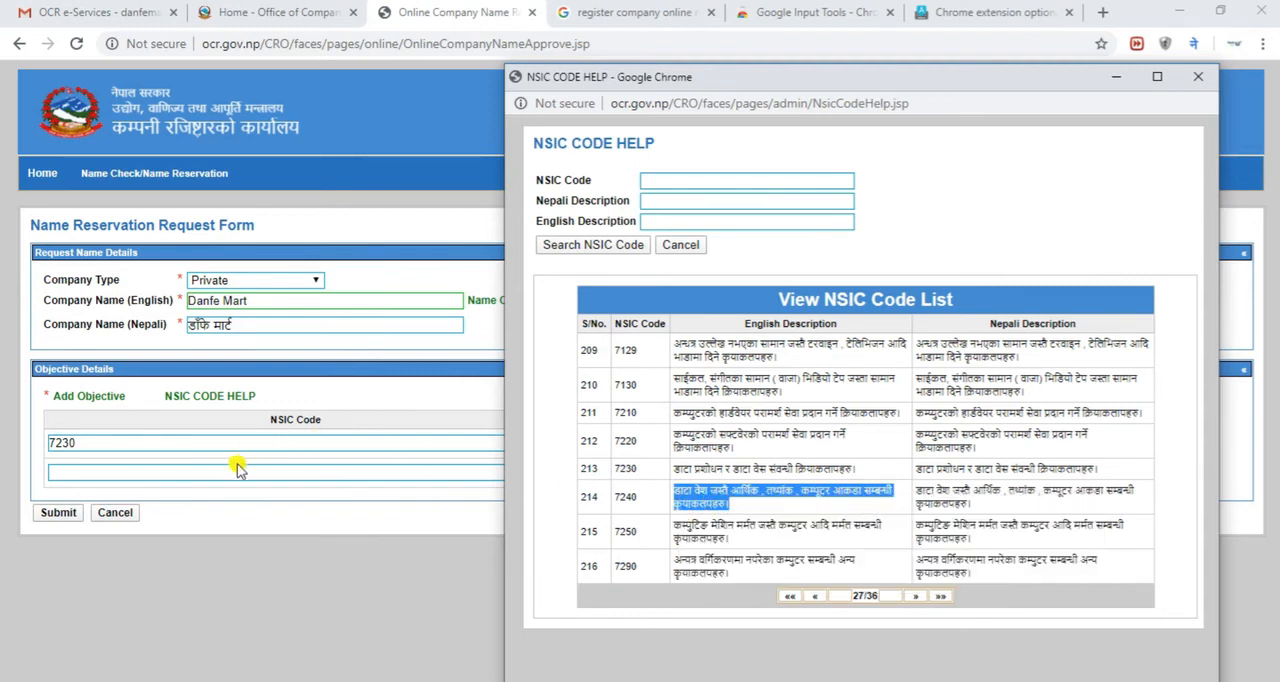
Copy NSIC code 7240 into the second objective row, accept its suggestion and add a third objective row
left_click_drag(640, 501, 614, 502)
right_click(615, 500)
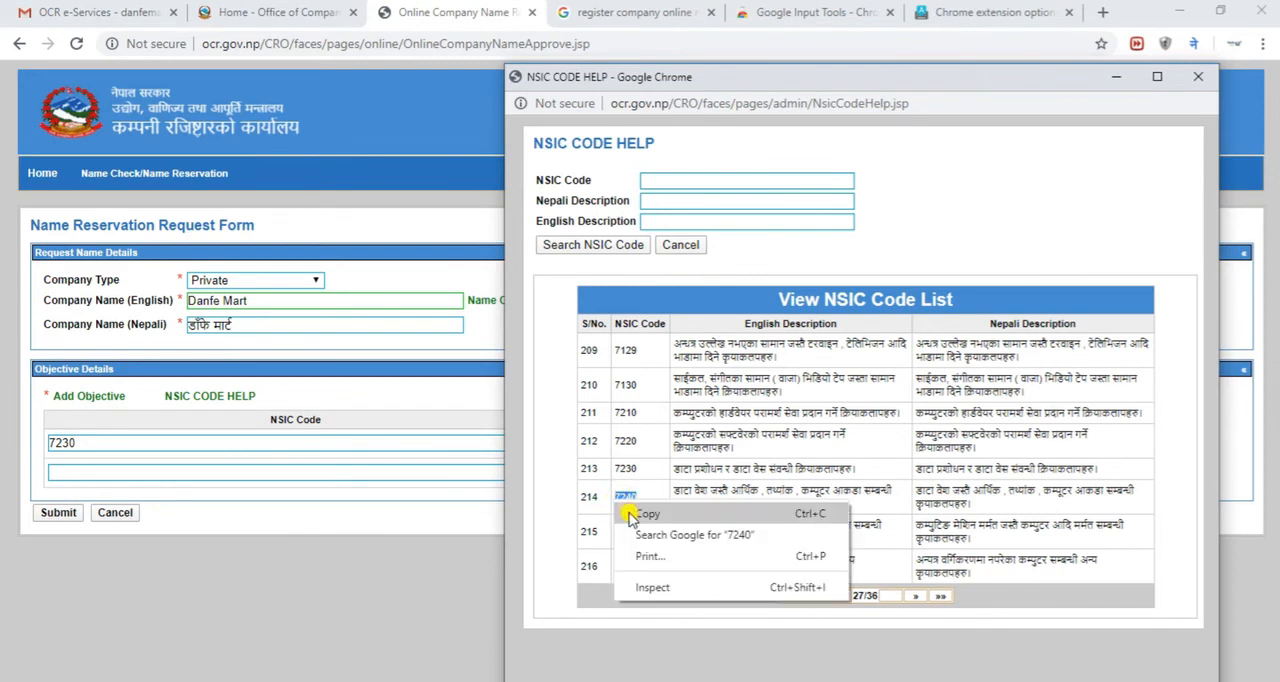
left_click(651, 514)
left_click(343, 473)
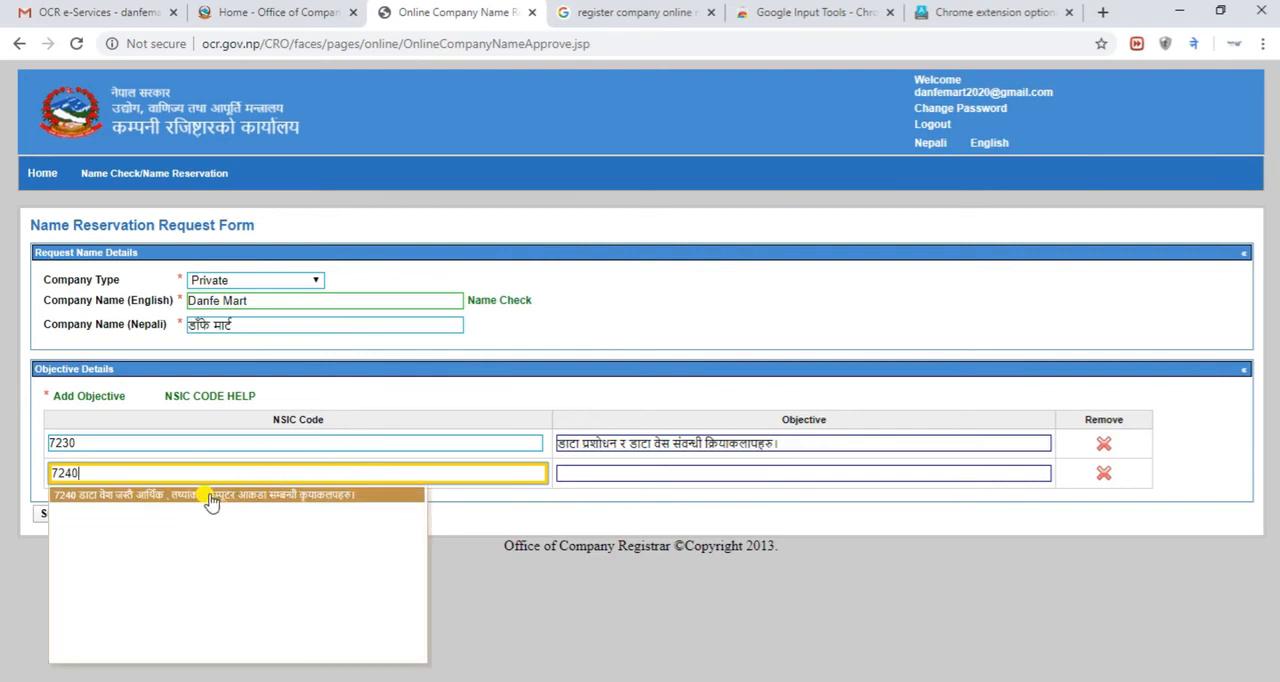
left_click(208, 495)
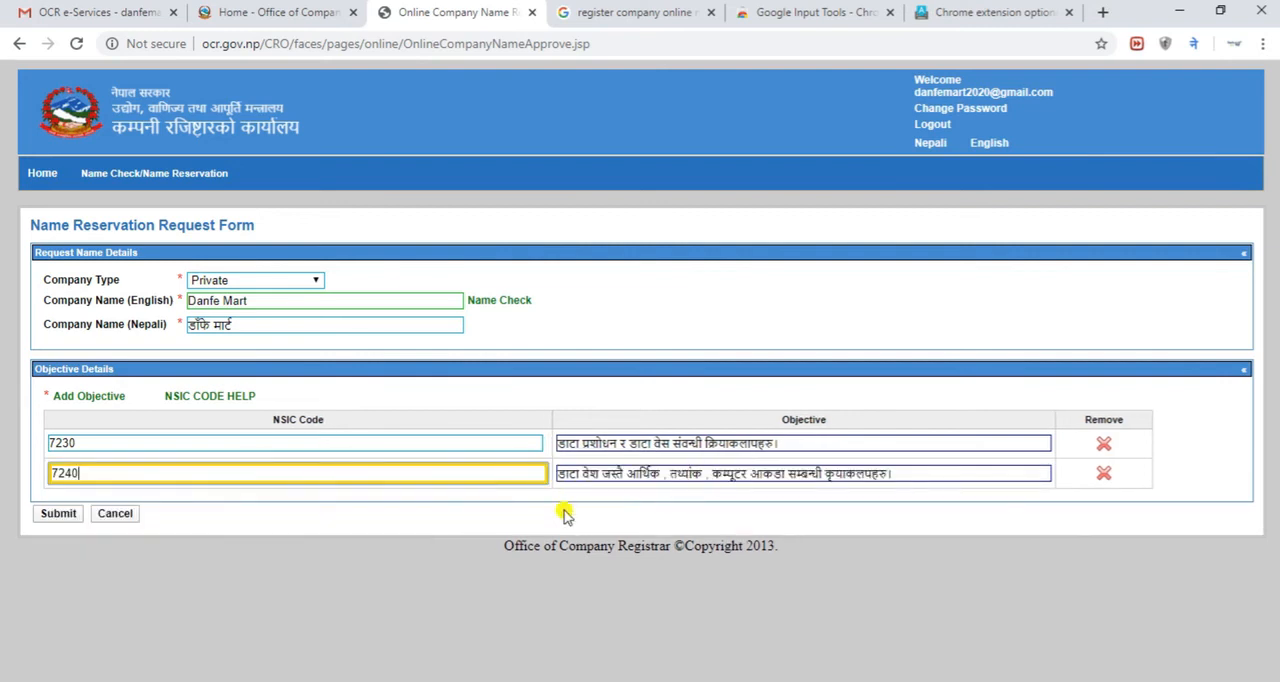
left_click(105, 396)
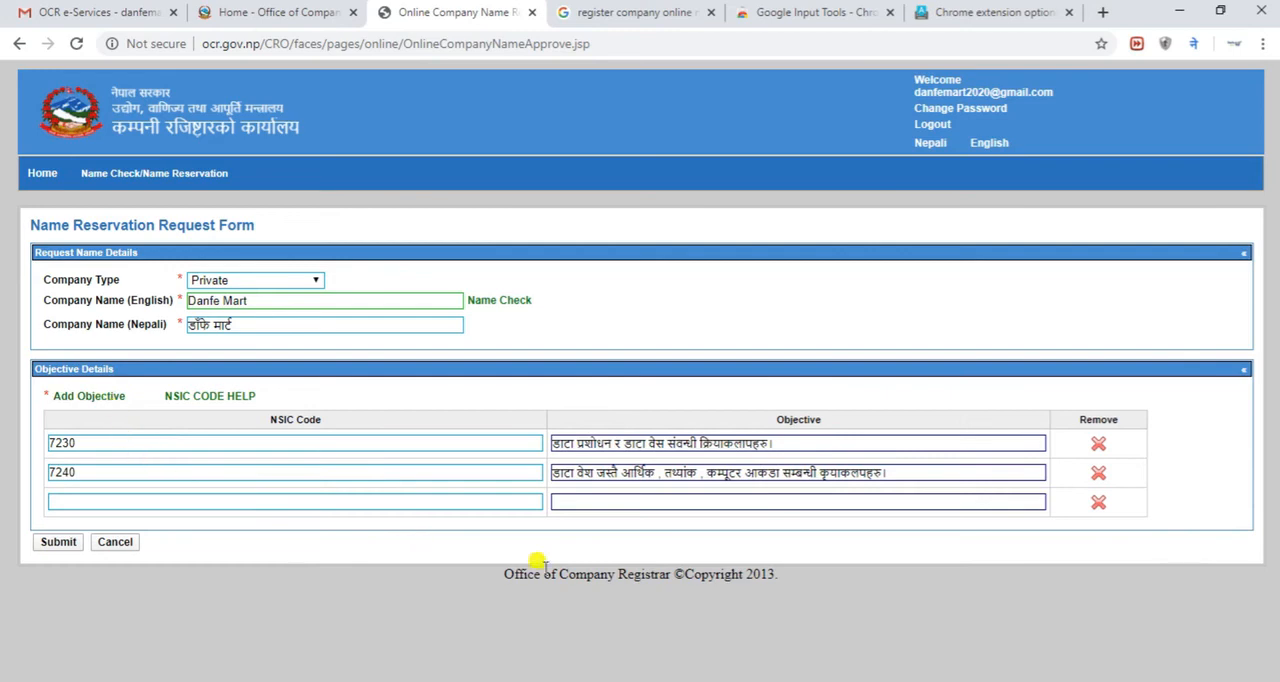
left_click(1080, 650)
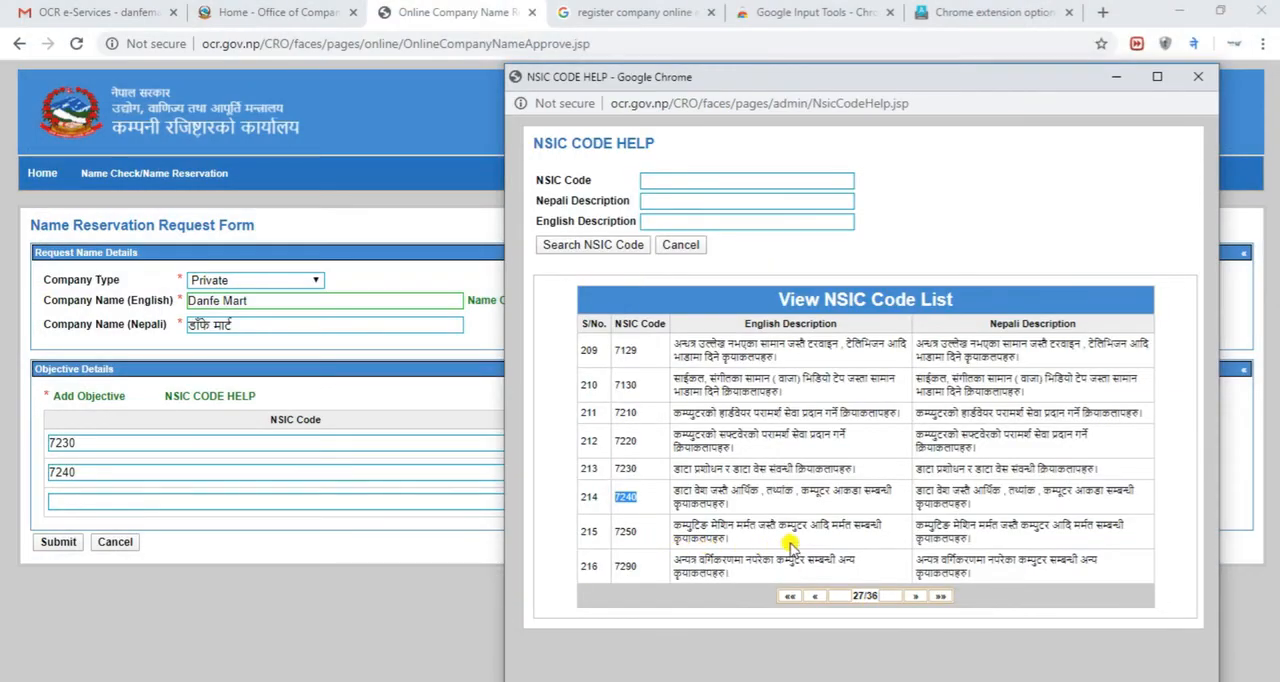
left_click_drag(737, 578, 665, 560)
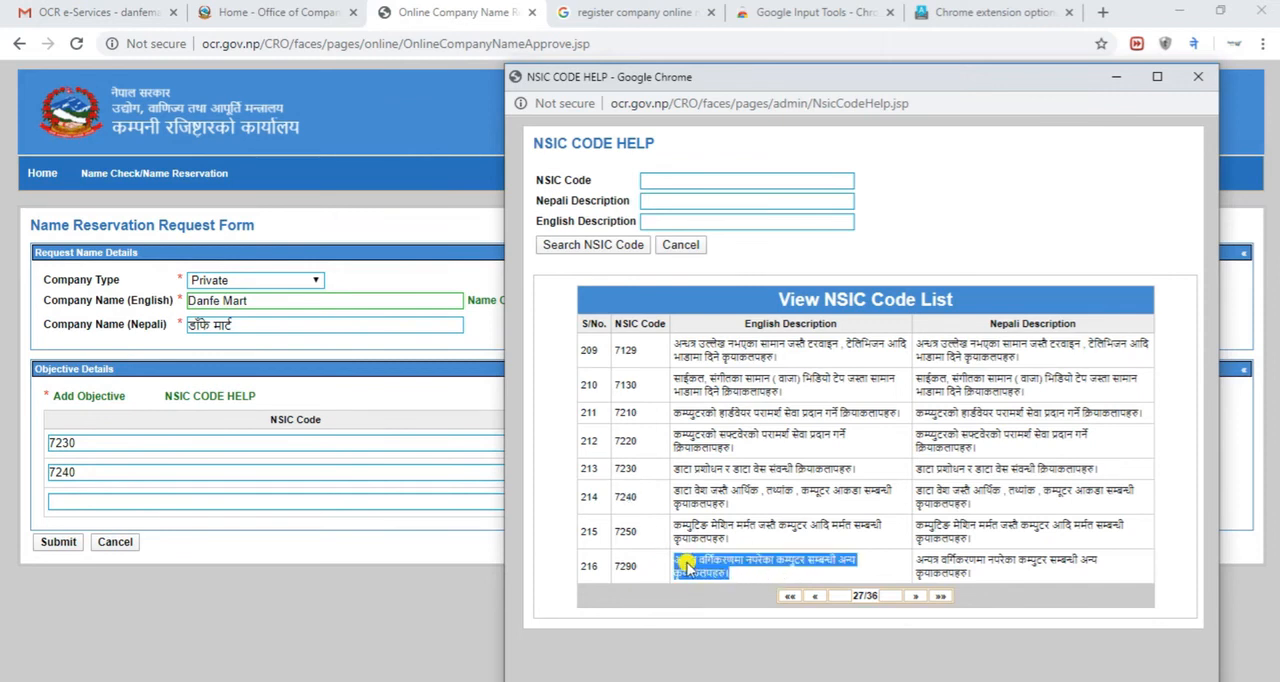
right_click(688, 566)
left_click(703, 576)
left_click(288, 496)
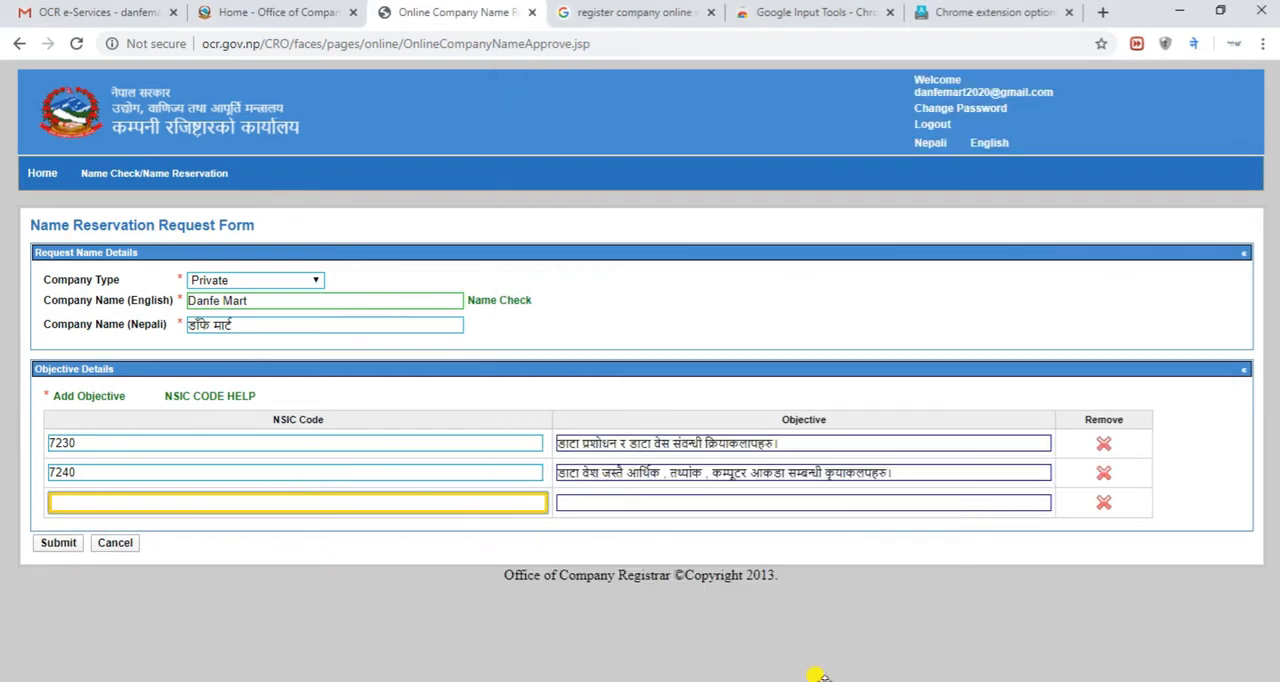
Copy NSIC code 7290 from the code list into the third objective row and accept its matching suggestion
left_click(1070, 645)
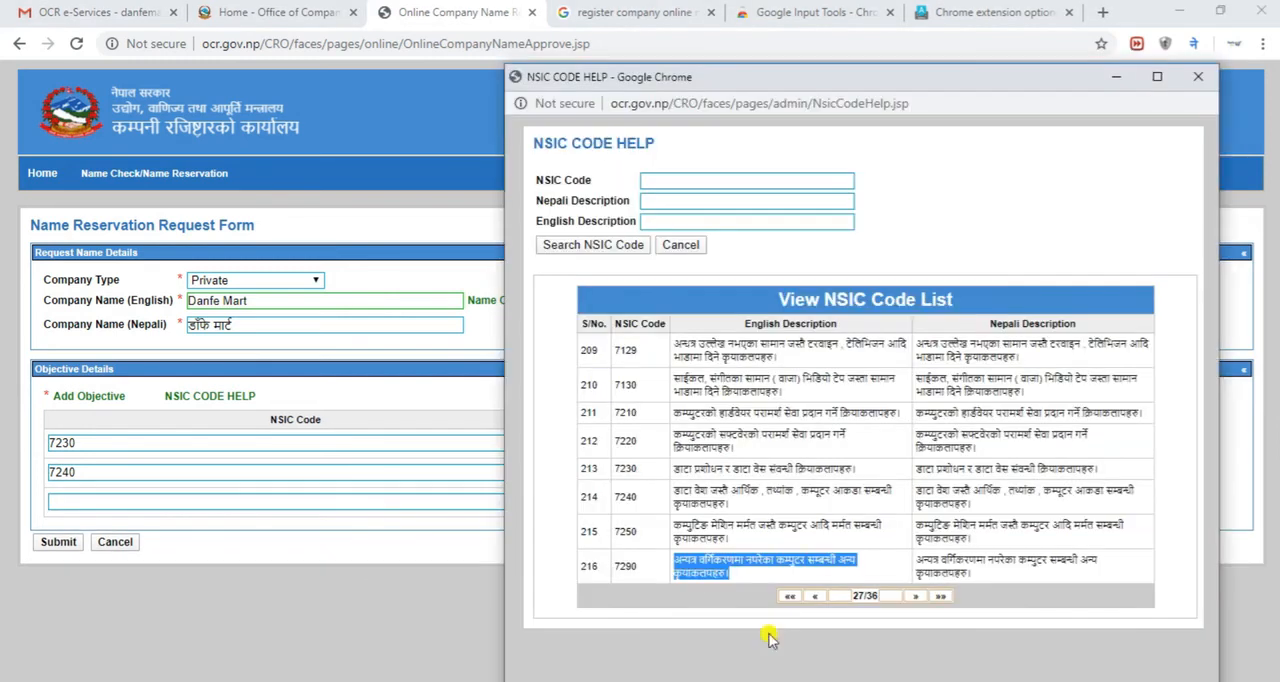
left_click(624, 566)
double_click(624, 566)
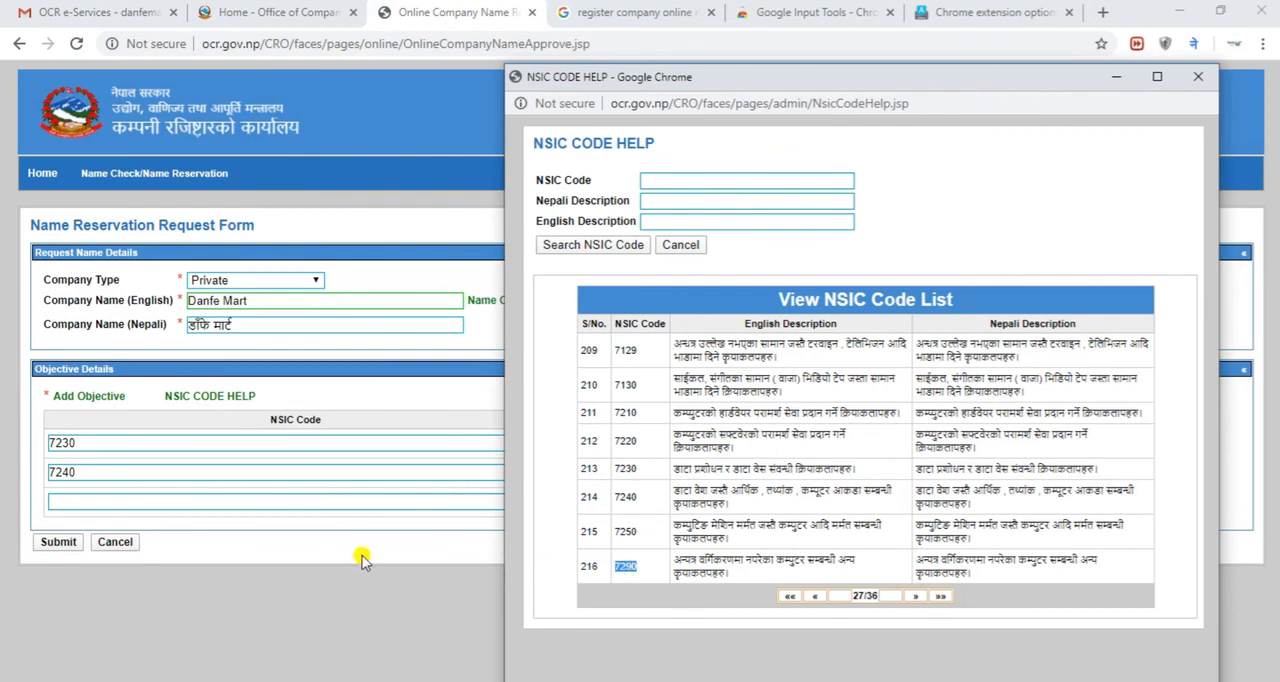
left_click(233, 500)
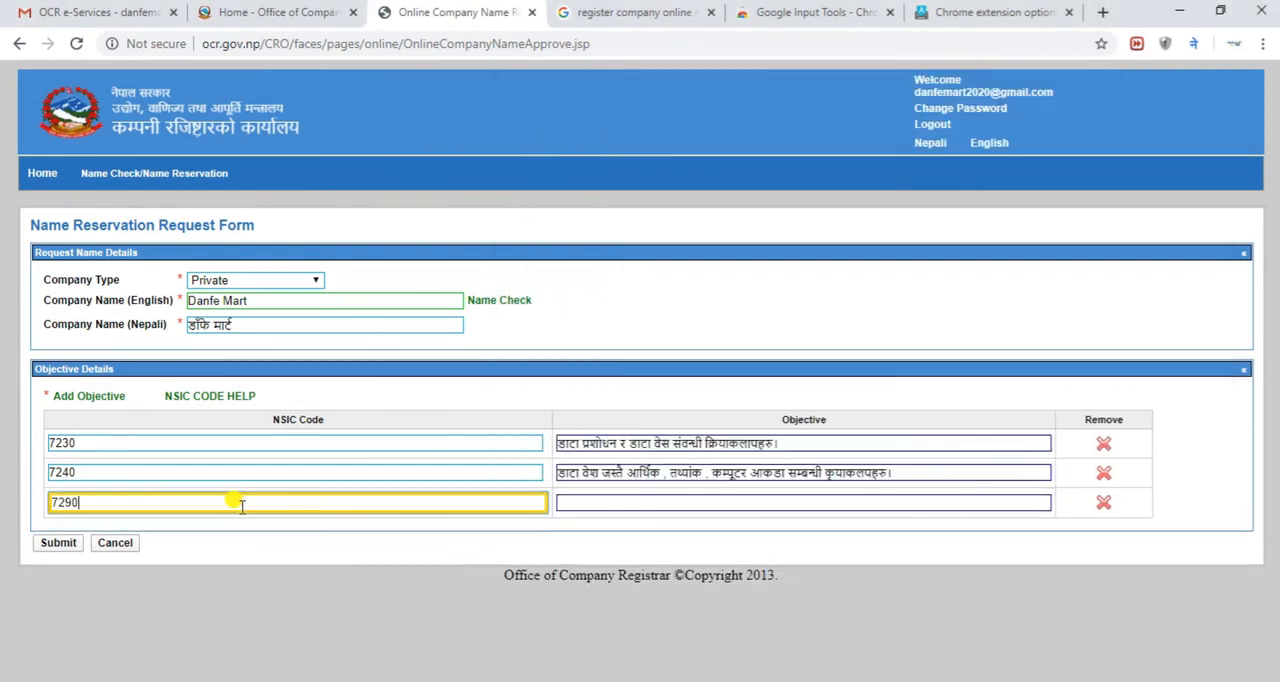
left_click(166, 527)
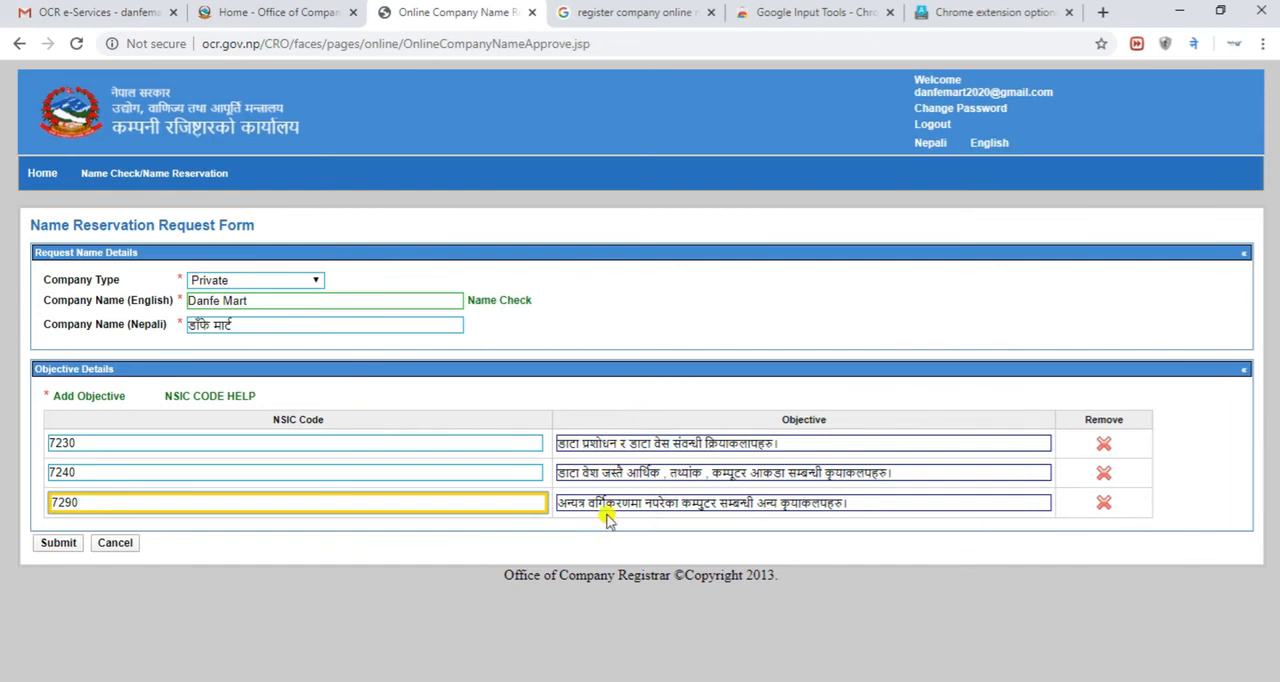
left_click(612, 434)
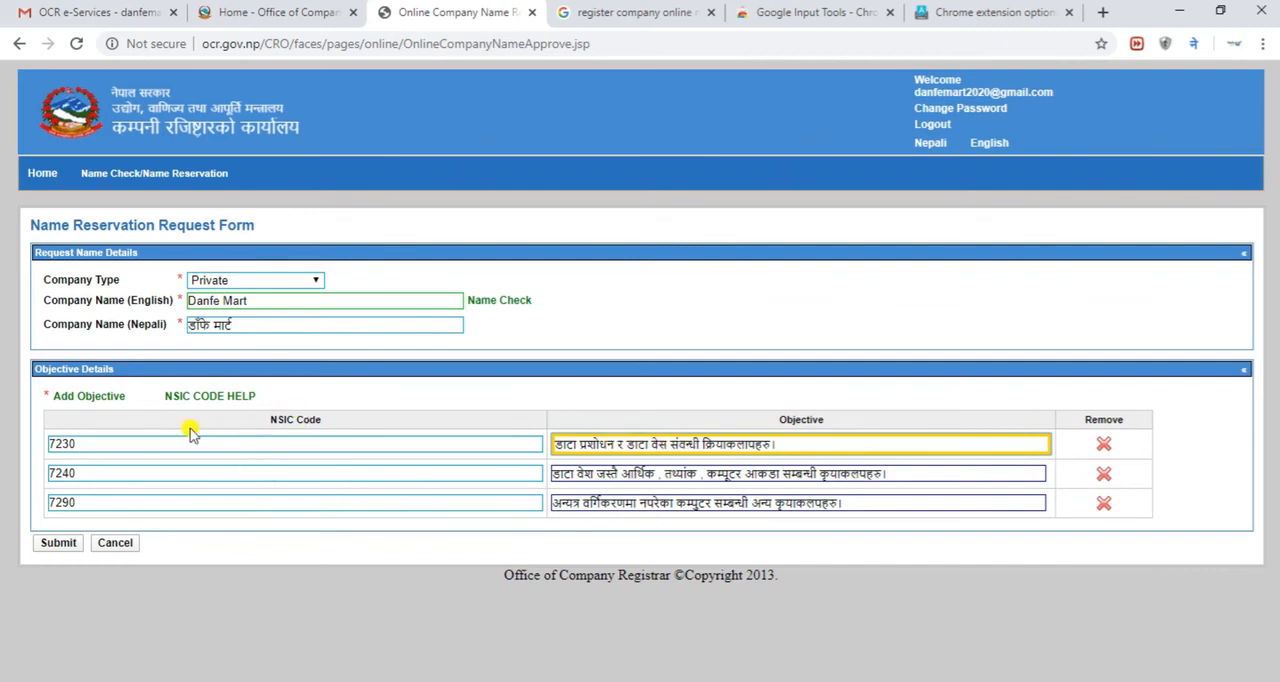
left_click(118, 436)
left_click(96, 502)
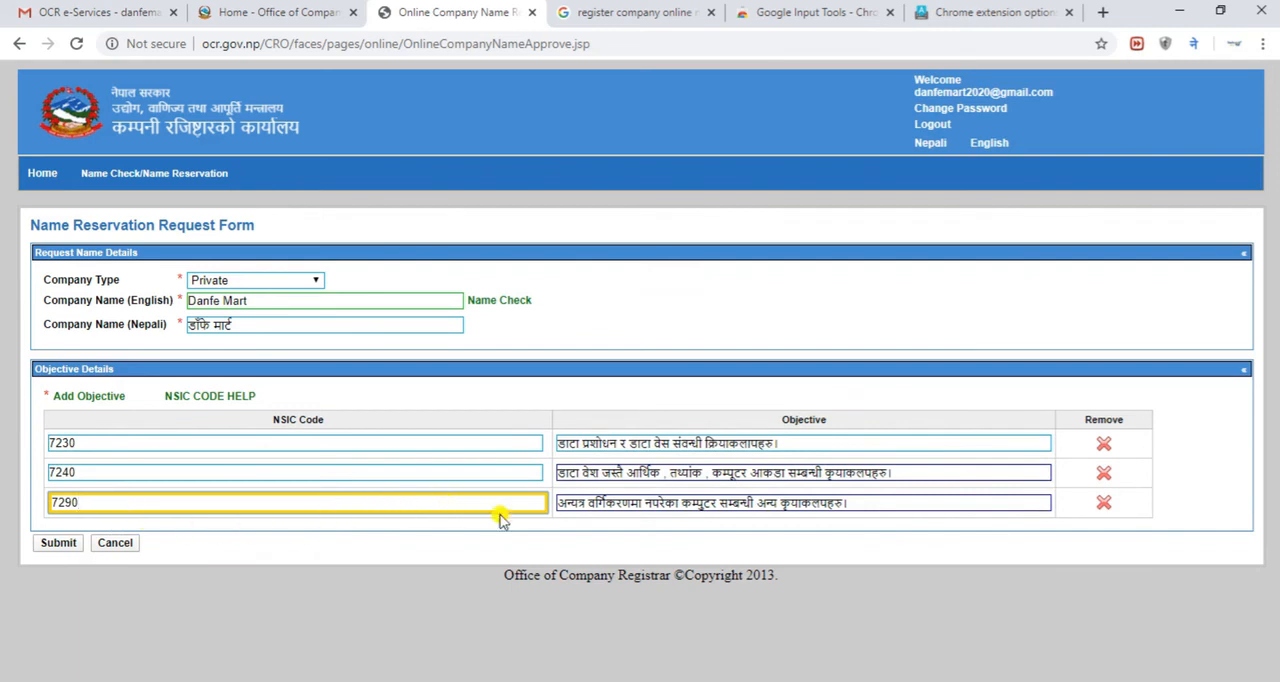
left_click(735, 538)
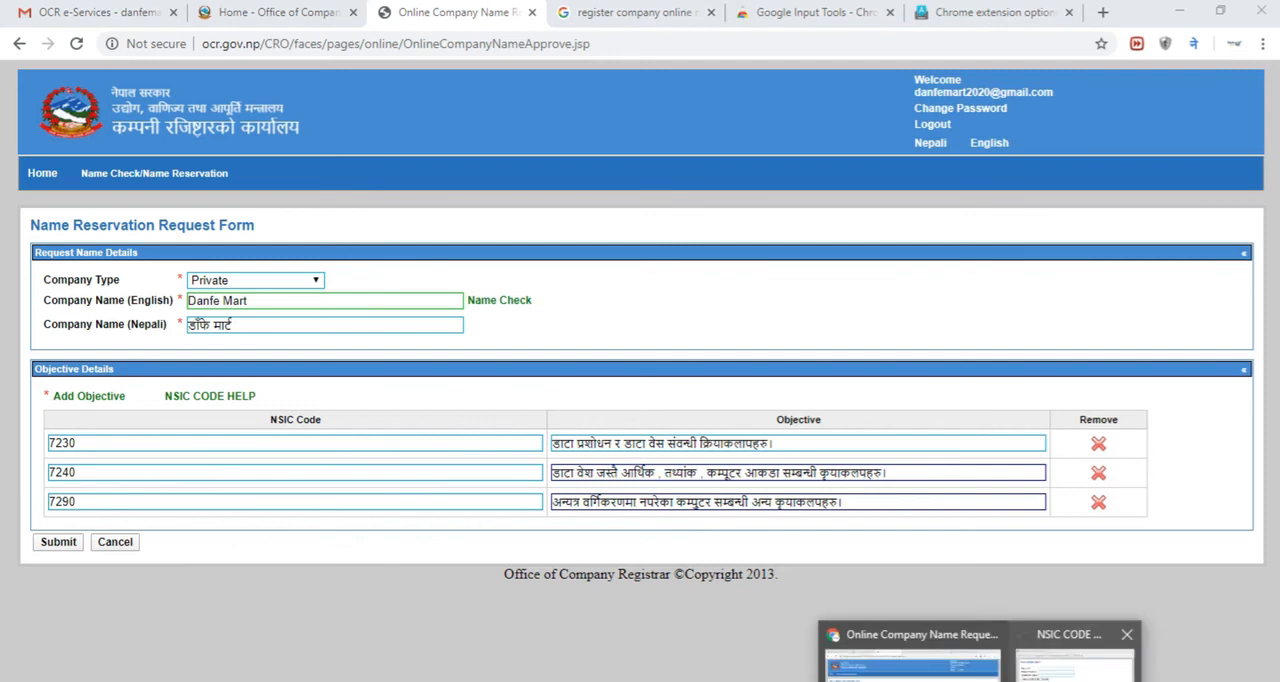
left_click(1075, 645)
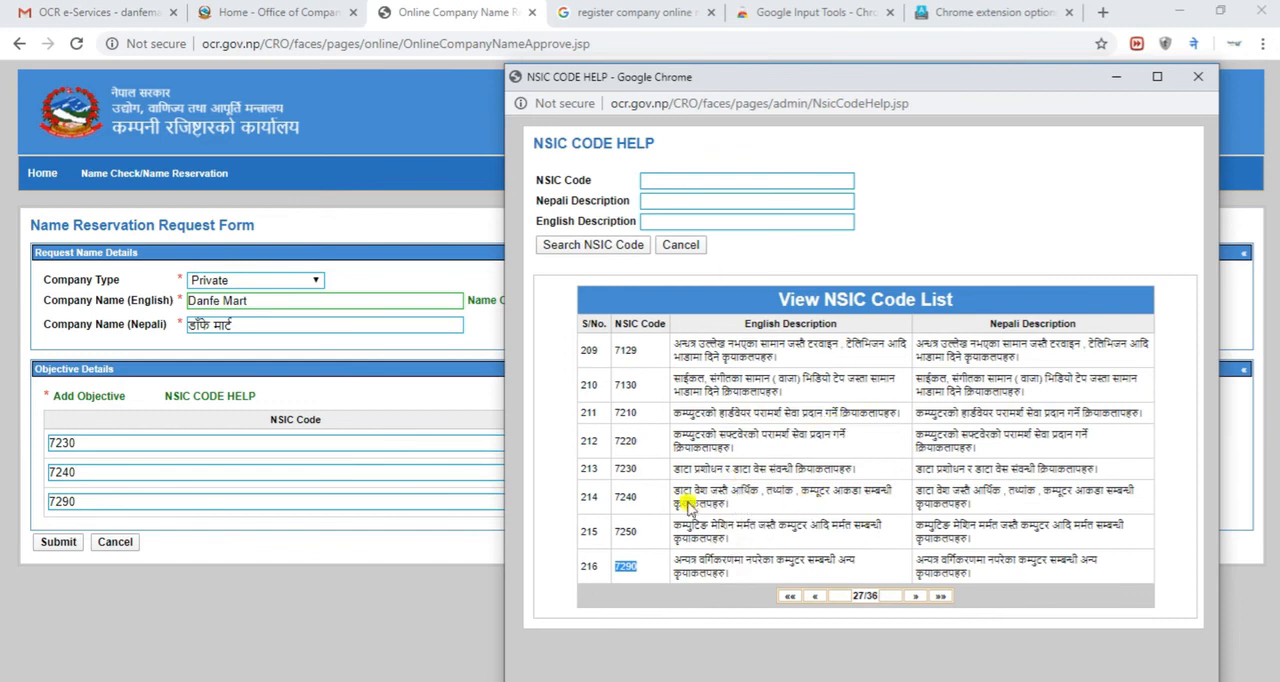
left_click(422, 617)
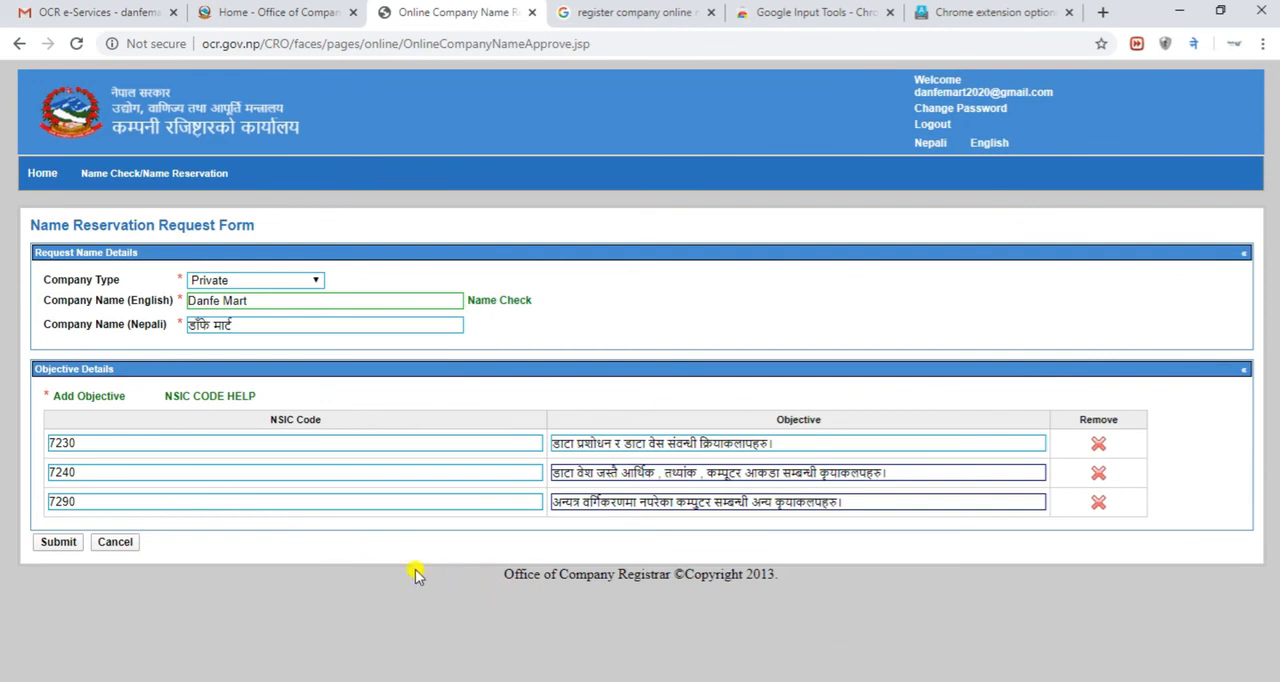
left_click(59, 543)
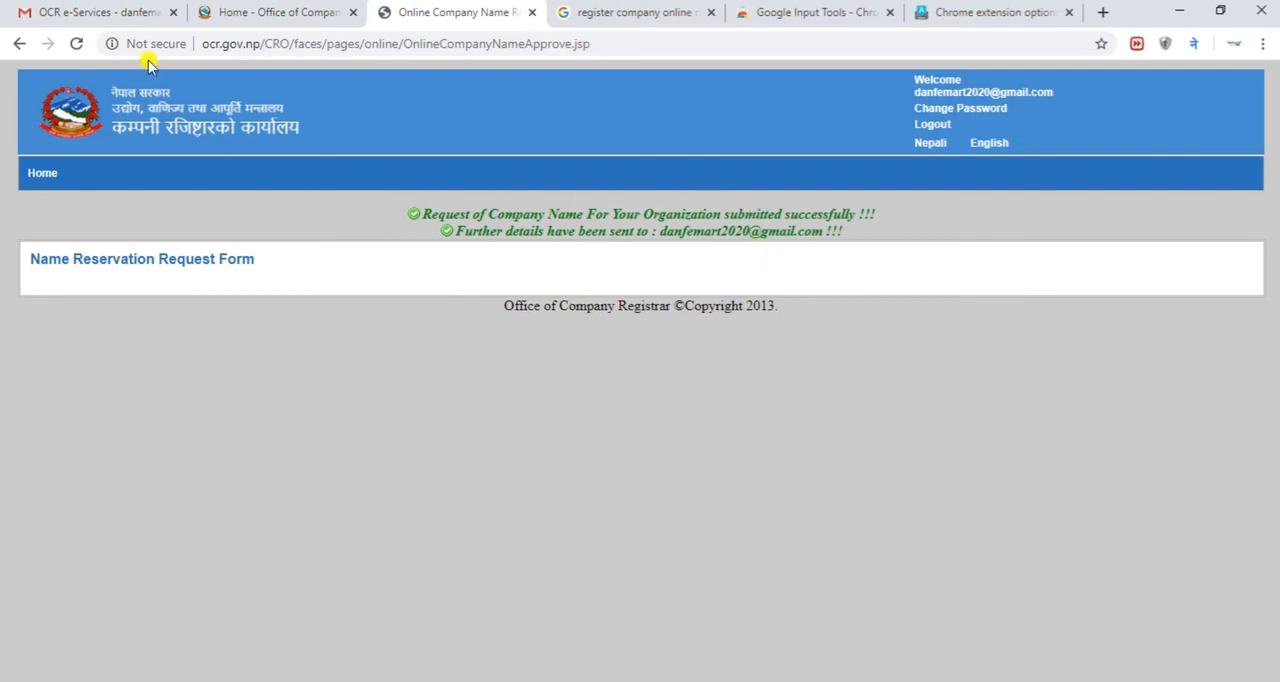
left_click(126, 16)
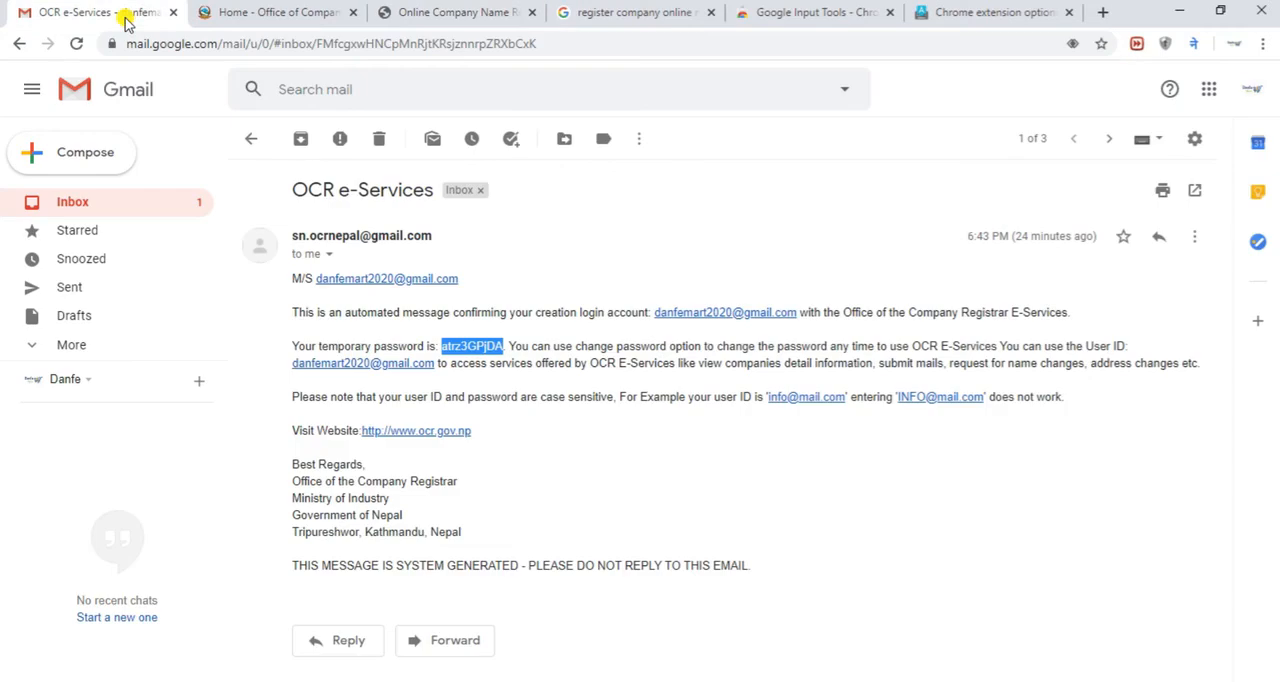
left_click(120, 203)
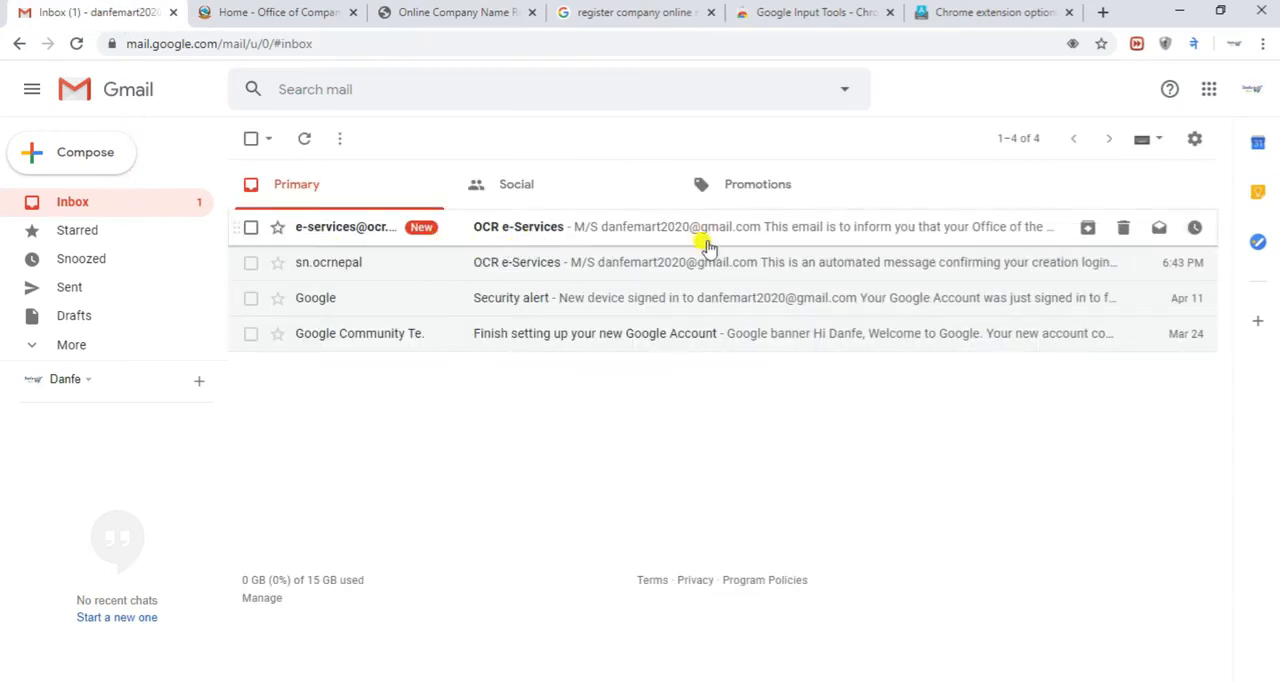
Open the newest OCR e-Services e-mail and check the requested company name and objectives in the name reservation message
left_click(521, 239)
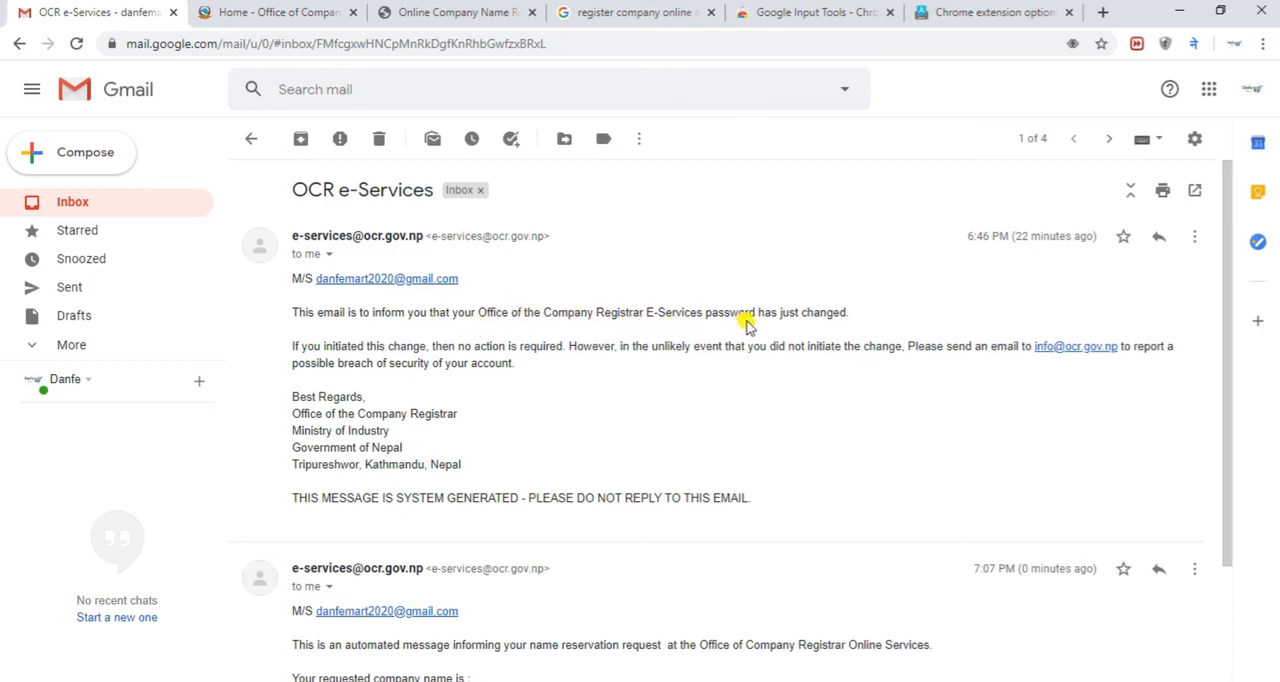
scroll(600, 390, "down", 3)
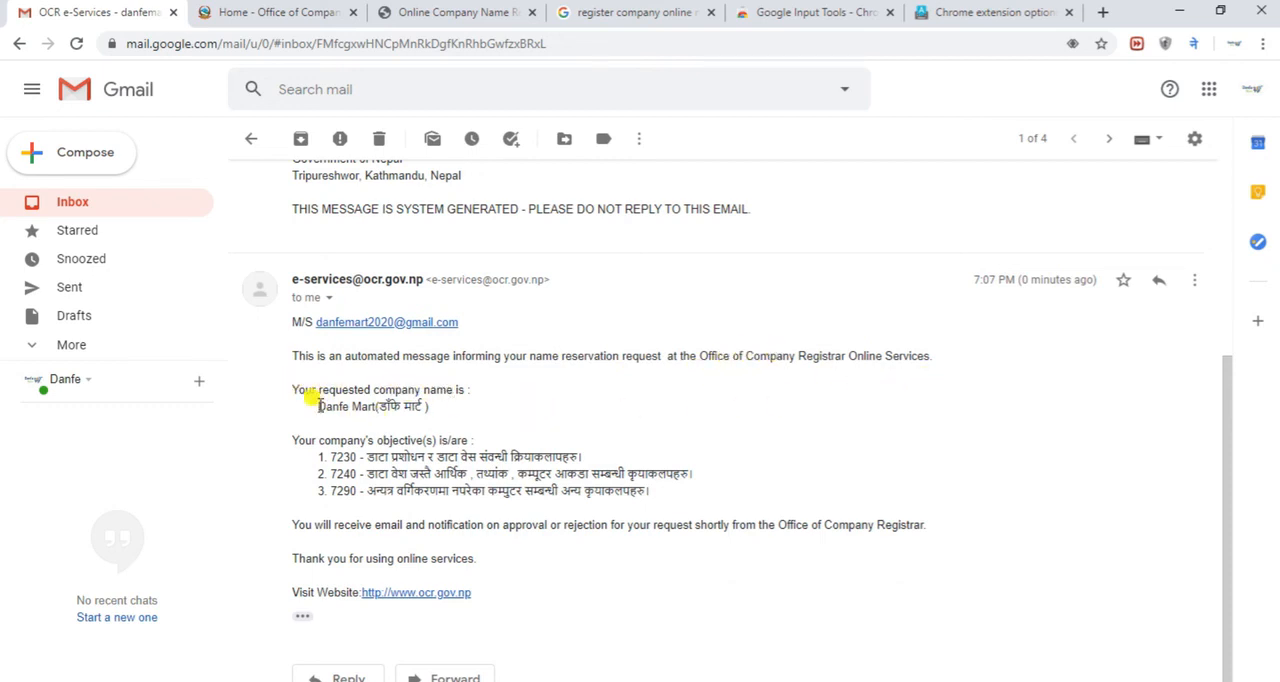
left_click_drag(319, 406, 416, 398)
left_click(307, 440)
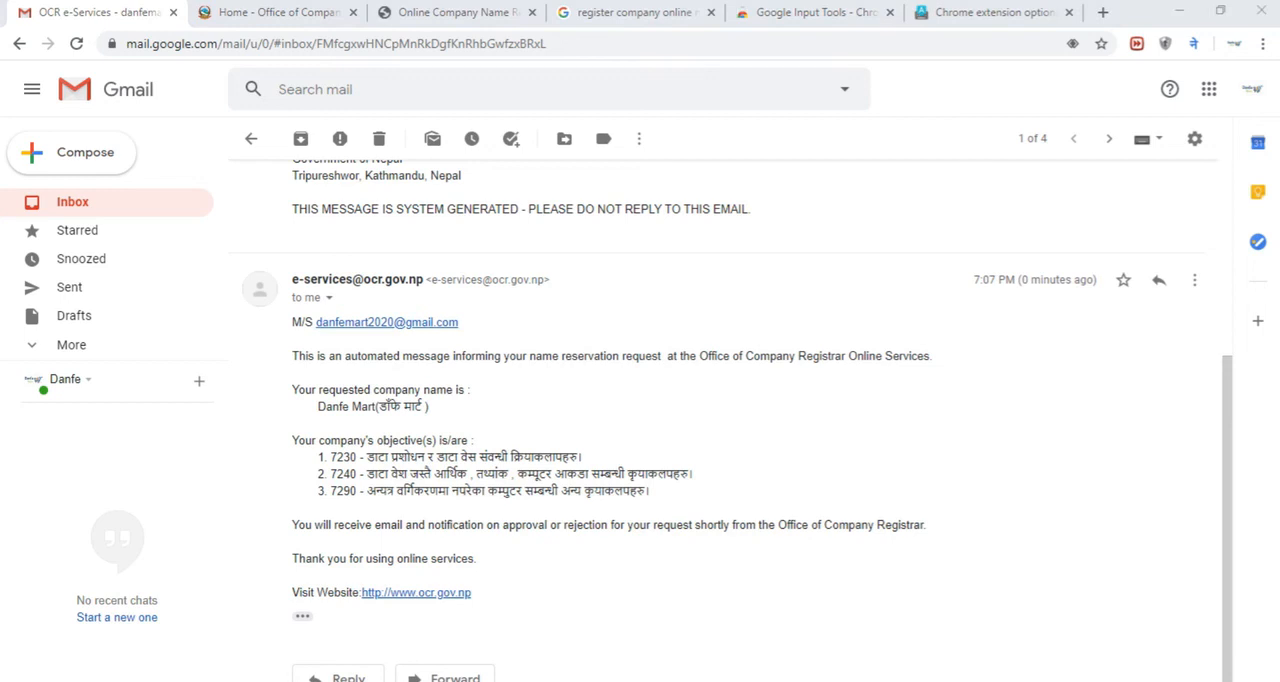
Read the message's note on how approval or rejection of the request is communicated, and return to the inbox
mouse_move(275, 506)
left_mouse_down()
mouse_move(596, 568)
mouse_move(978, 546)
left_mouse_up()
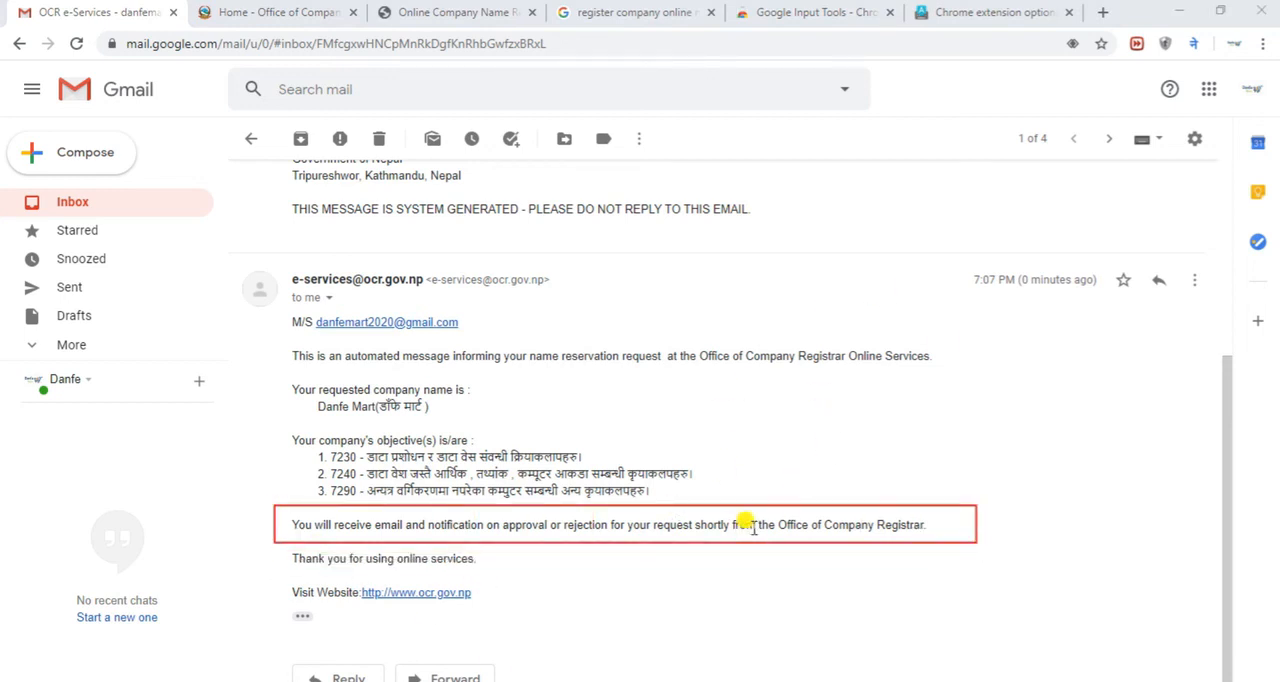
scroll(373, 347, "up", 3)
scroll(373, 347, "down", 3)
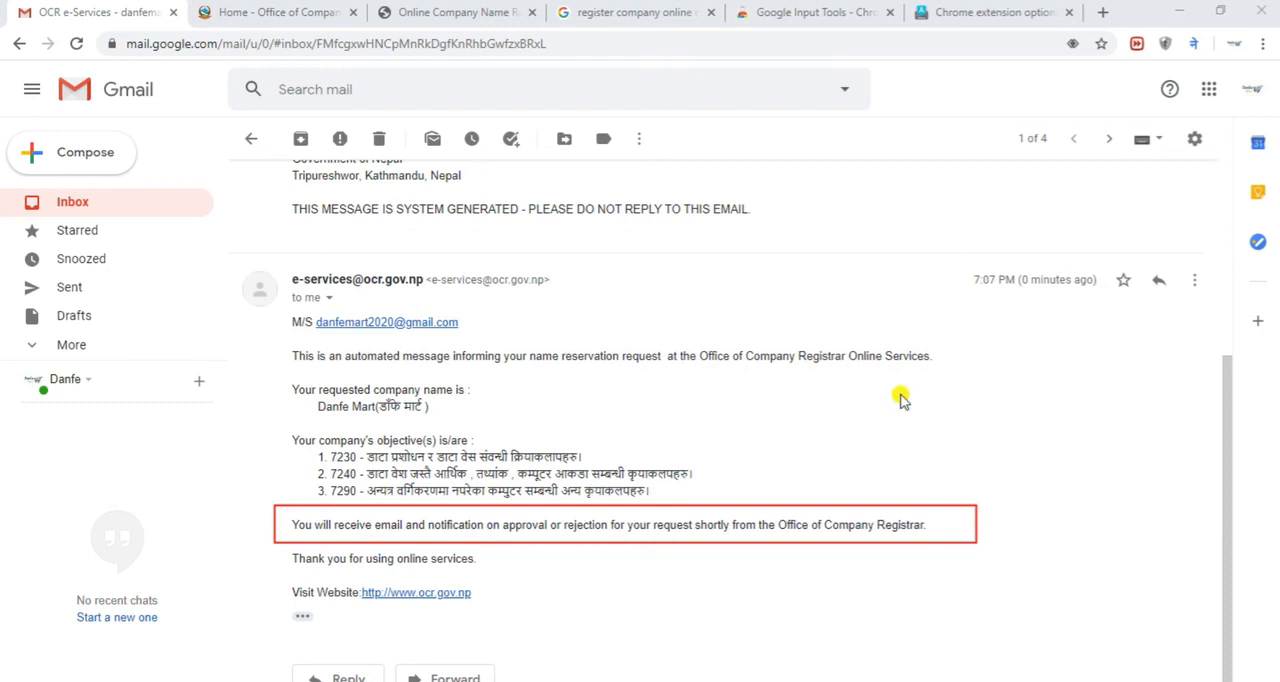
left_click(108, 201)
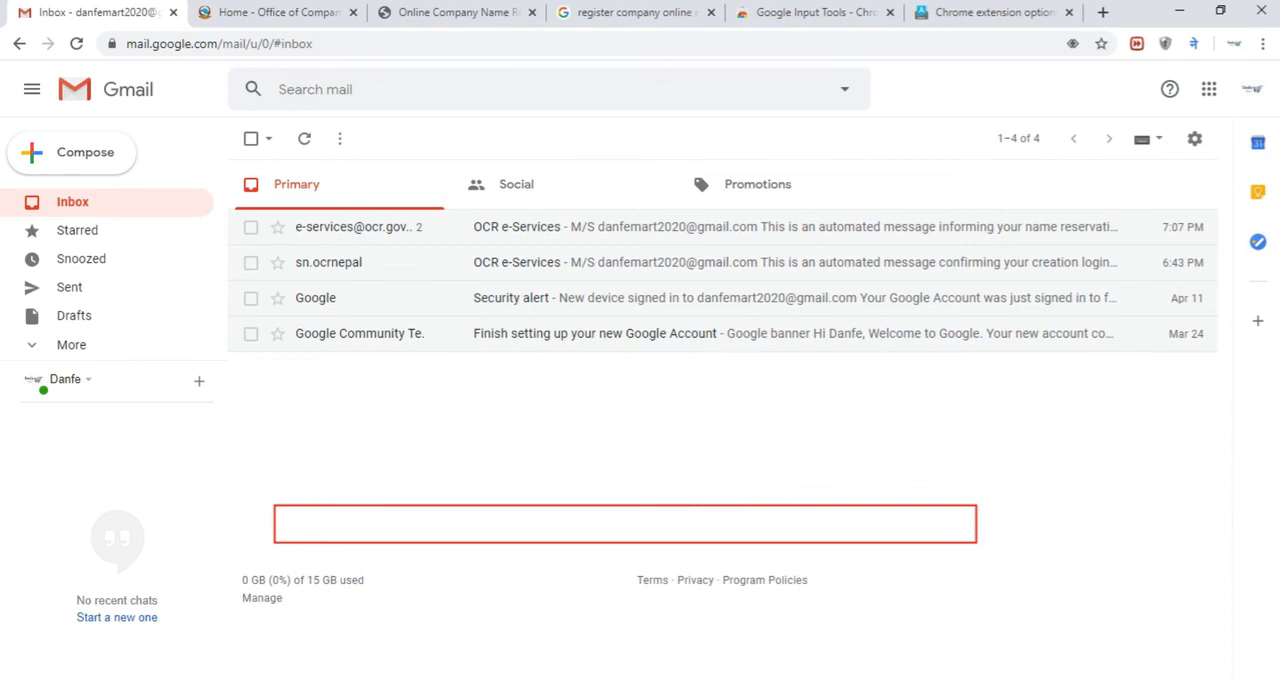